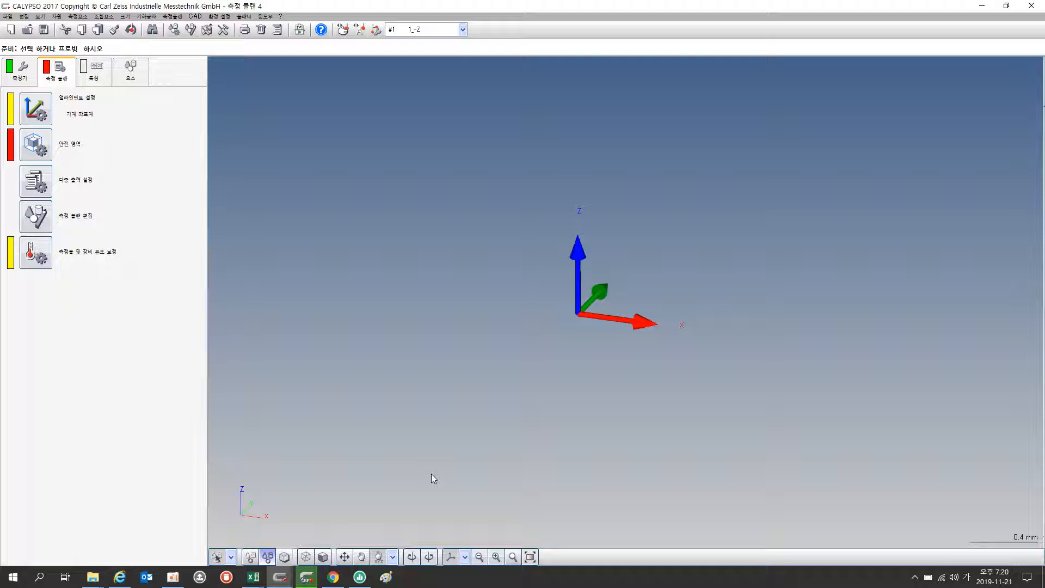
Switch to Paint and add the text 표준얼라인먼트 near the upper left of the blank canvas
{"action": "left_click", "coordinate": [386, 578]}
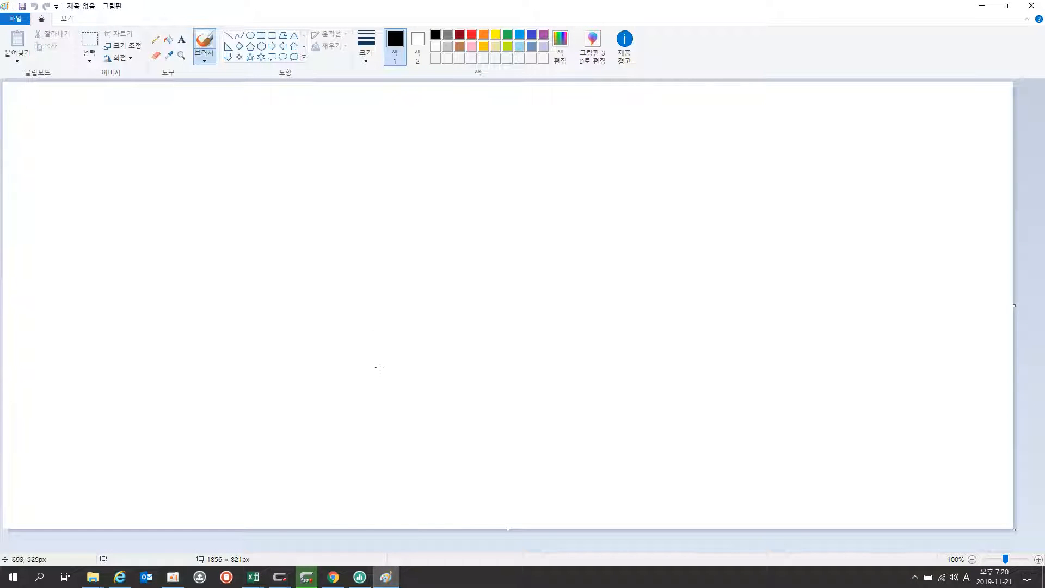
{"action": "left_click", "coordinate": [181, 39]}
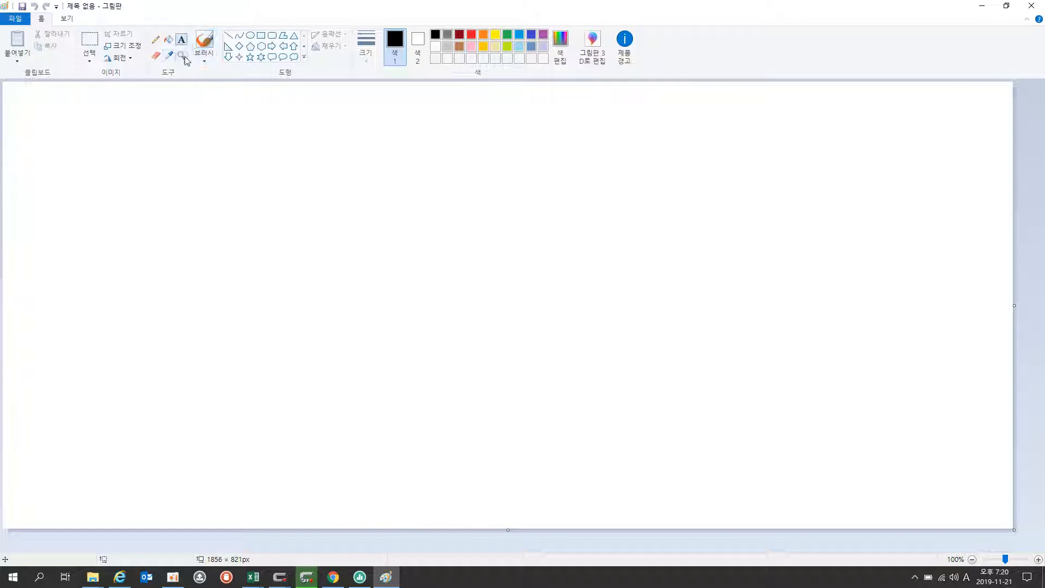
{"action": "left_click", "coordinate": [136, 128]}
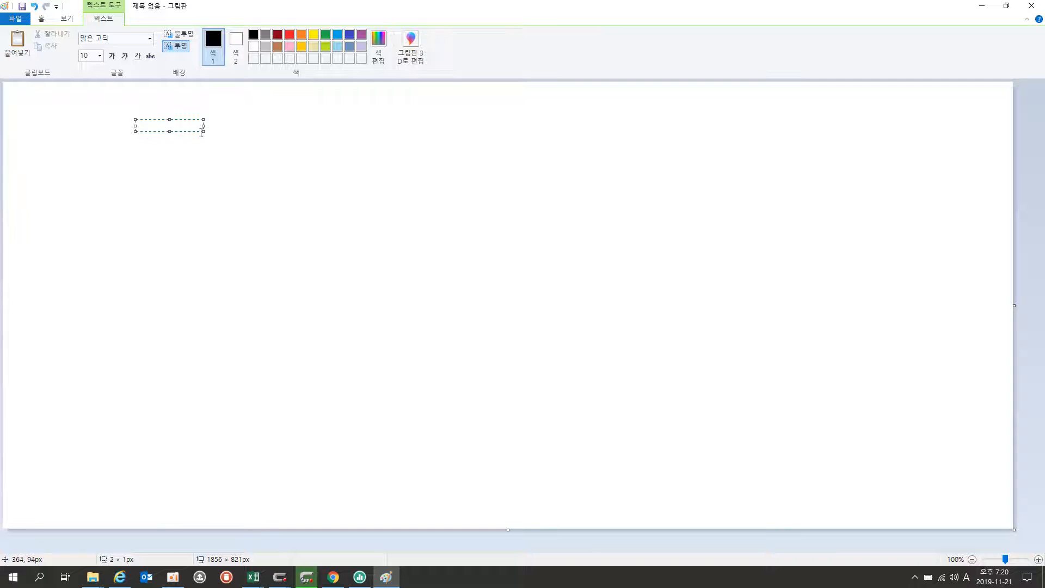
{"action": "left_click_drag", "start_coordinate": [202, 131], "coordinate": [434, 260]}
{"action": "type", "text": "a표준얼"}
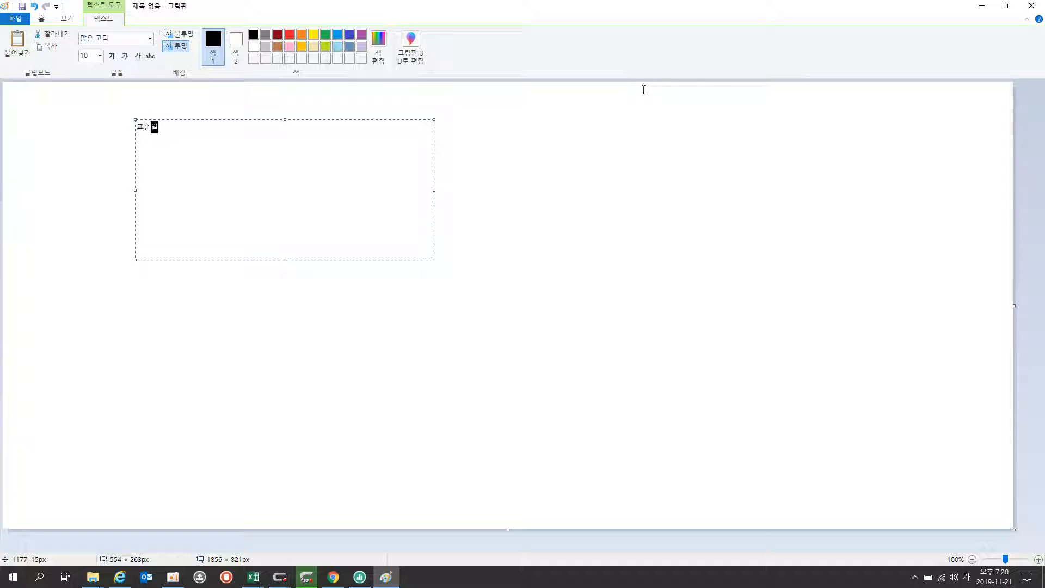
{"action": "type", "text": "랑인ㅁ"}
{"action": "type", "text": "트"}
{"action": "key", "text": "Return"}
{"action": "left_click", "coordinate": [435, 185]}
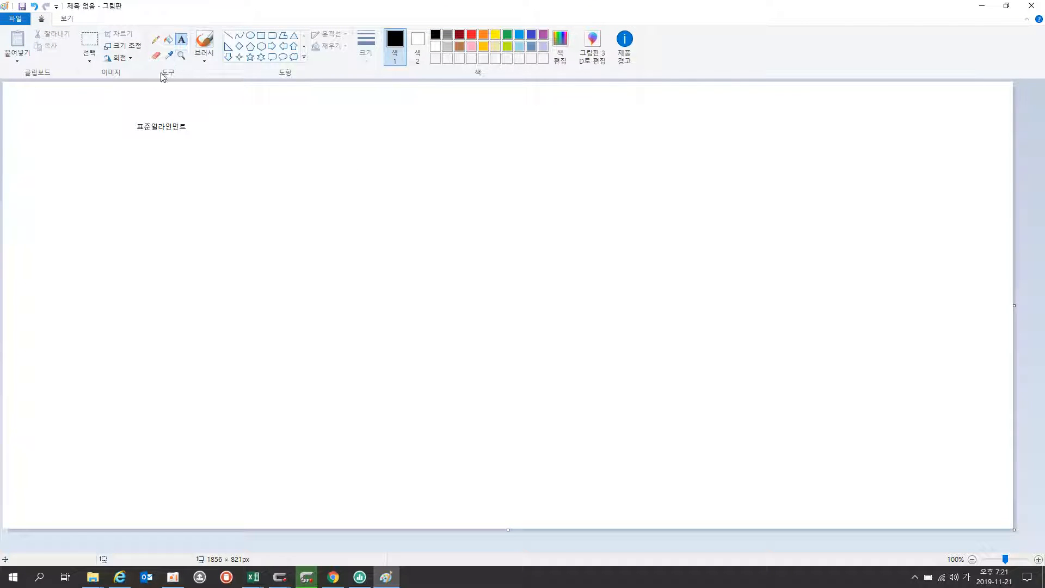
Create a second text block below the title with font size 20 and enter the heading 축성분요소
{"action": "left_click_drag", "start_coordinate": [127, 169], "coordinate": [333, 264]}
{"action": "left_click", "coordinate": [99, 56]}
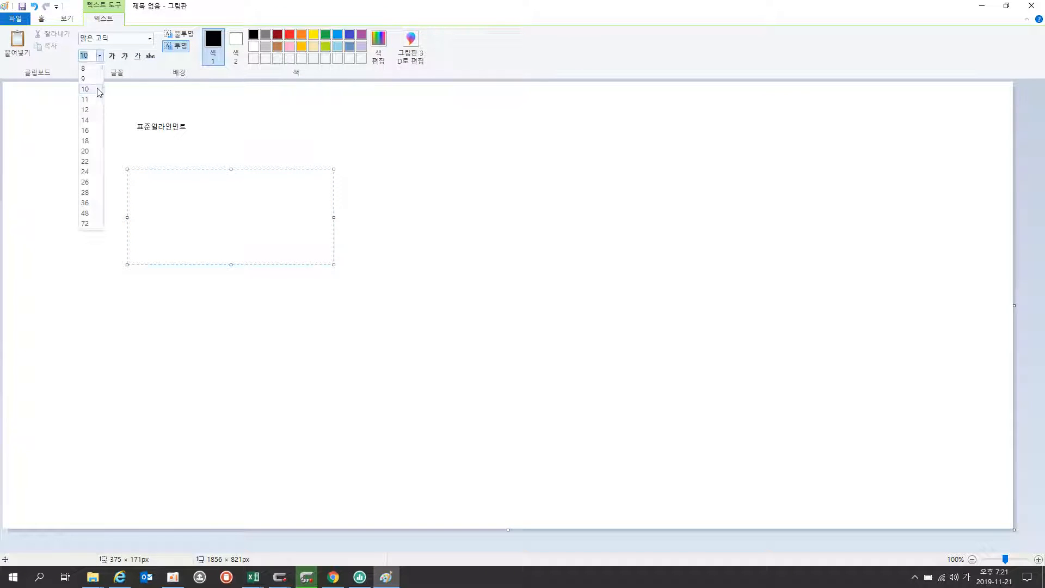
{"action": "left_click", "coordinate": [85, 151]}
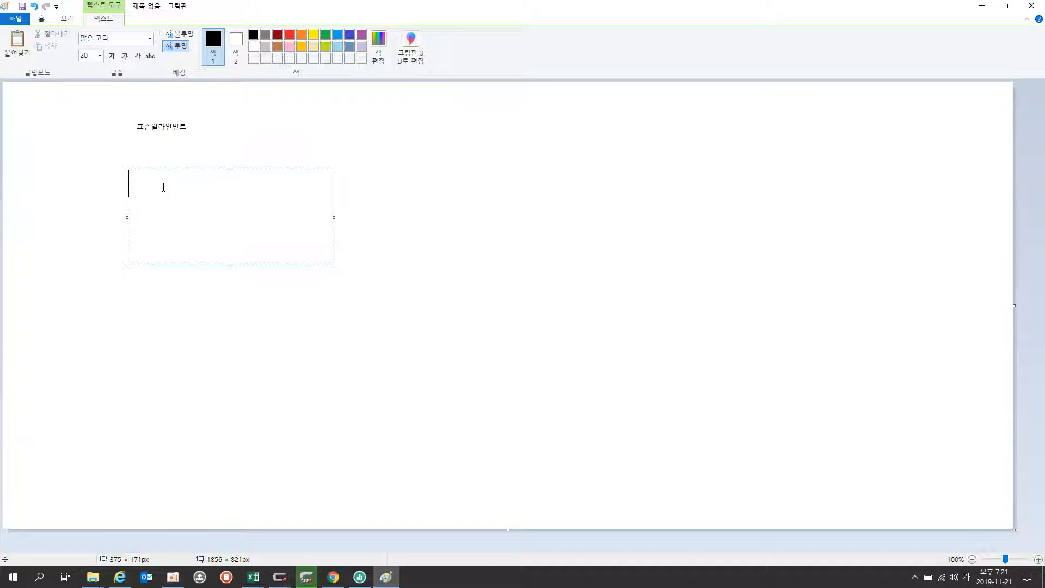
{"action": "type", "text": "축"}
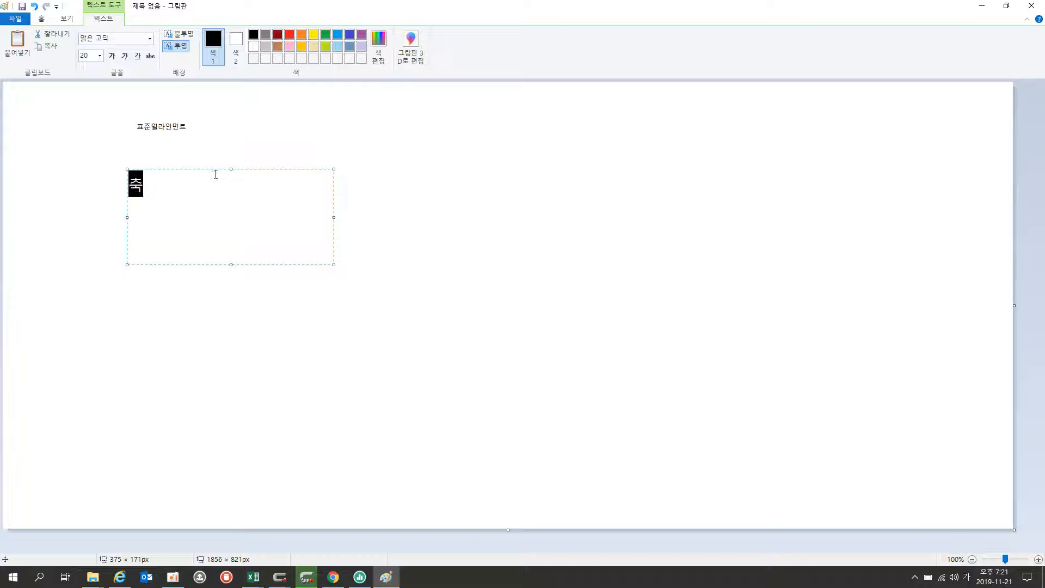
{"action": "type", "text": "성분요소"}
{"action": "key", "text": "Return"}
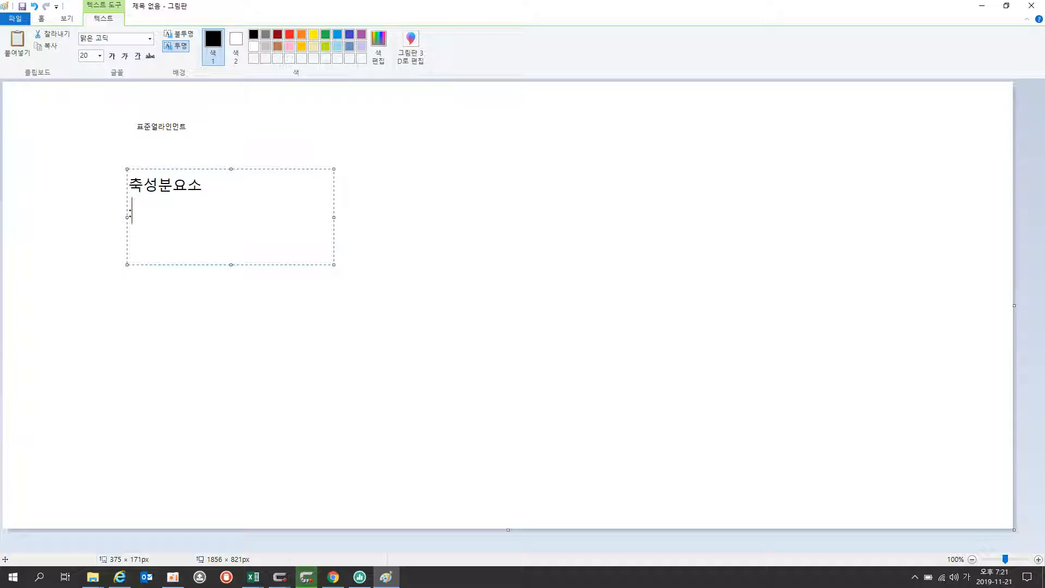
Add the line ": 면, 3D라인,원통,원추" under the 축성분요소 heading
{"action": "type", "text": ": 면, 3"}
{"action": "key", "text": "Hangul"}
{"action": "type", "text": "D라인,원통,"}
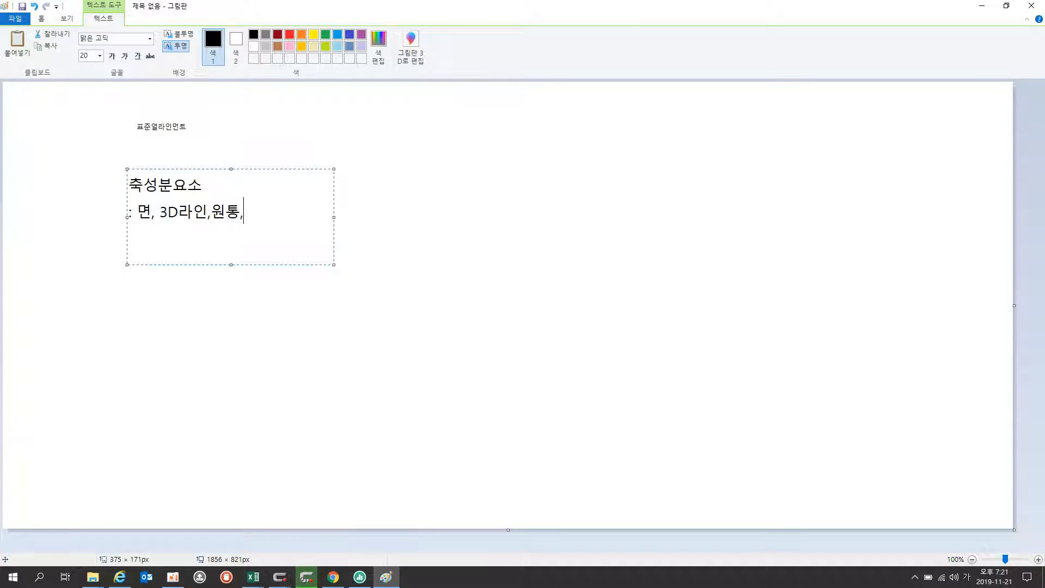
{"action": "type", "text": "워ㄴㅊㅜ"}
{"action": "key", "text": "Return"}
Add the line "-> 방향 (벡터),x,y,z" below the list of axis elements
{"action": "type", "text": "-> 바"}
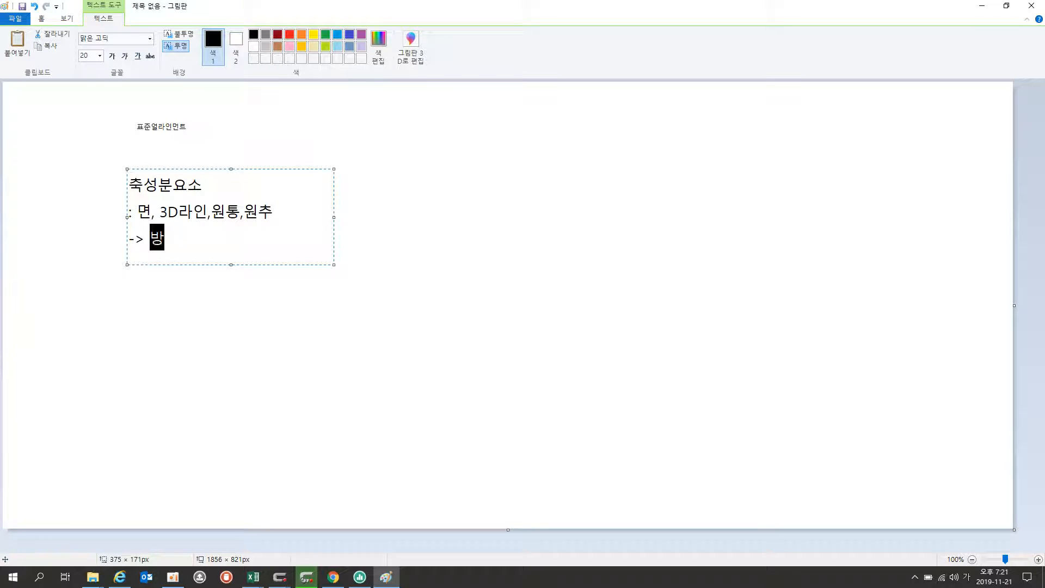
{"action": "type", "text": "ㅎㅑㅇ (ㅂㅔㄱㅌㅓ),ㅌ,ㅛ,"}
{"action": "key", "text": "BackSpace"}
{"action": "key", "text": "BackSpace"}
{"action": "key", "text": "BackSpace"}
{"action": "key", "text": "BackSpace"}
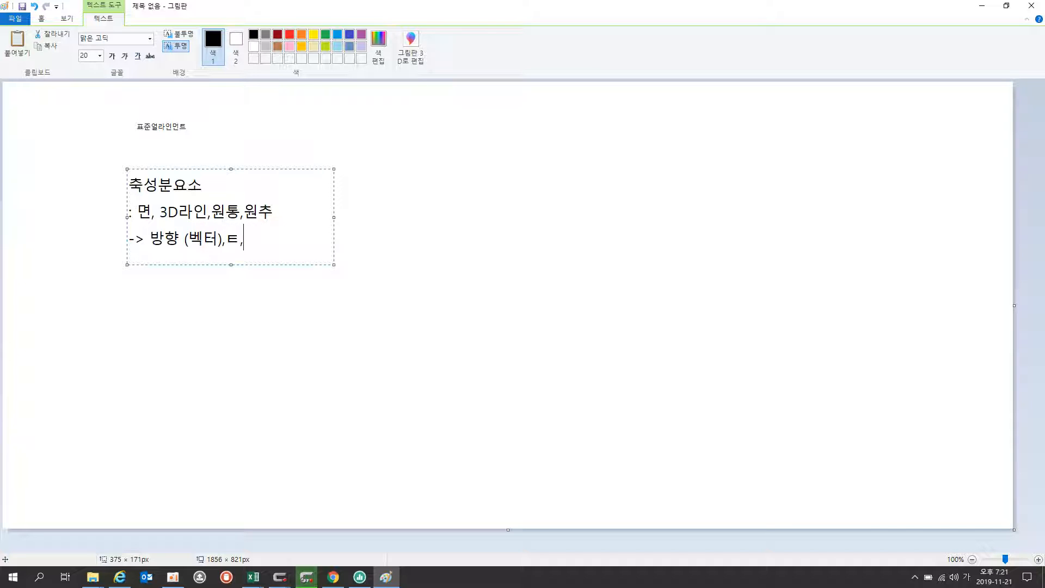
{"action": "type", "text": "ㅌ,"}
{"action": "key", "text": "BackSpace"}
{"action": "key", "text": "BackSpace"}
{"action": "type", "text": "x,y,x"}
Enlarge the text box to about 731 × 407 px and add the heading 점성분요소 after a blank line
{"action": "left_click_drag", "start_coordinate": [333, 217], "coordinate": [522, 219]}
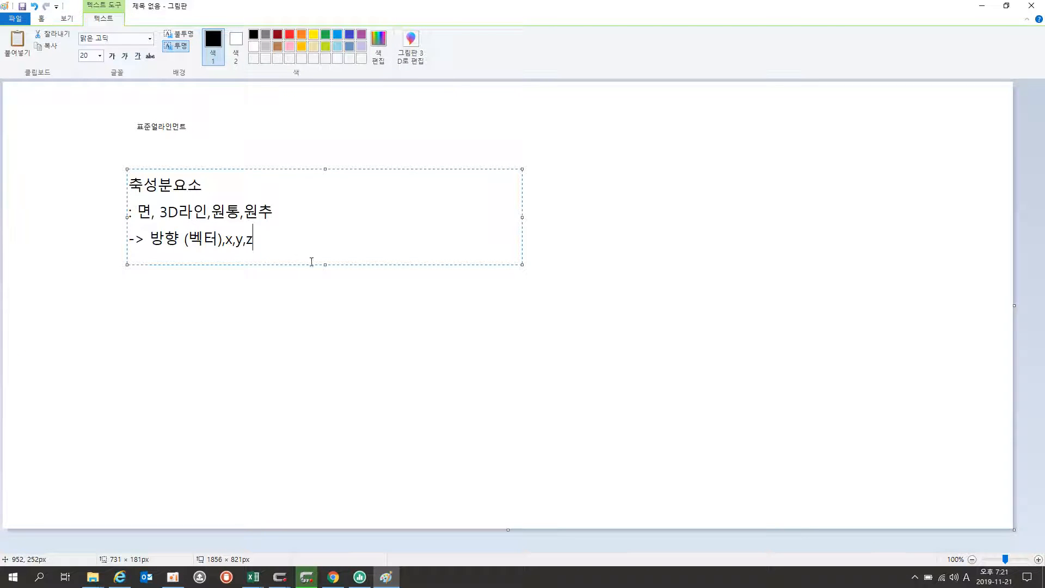
{"action": "left_click_drag", "start_coordinate": [325, 264], "coordinate": [325, 388]}
{"action": "type", "text": "wj"}
{"action": "key", "text": "BackSpace"}
{"action": "key", "text": "BackSpace"}
{"action": "key", "text": "Hangul"}
{"action": "type", "text": "점ㅅ"}
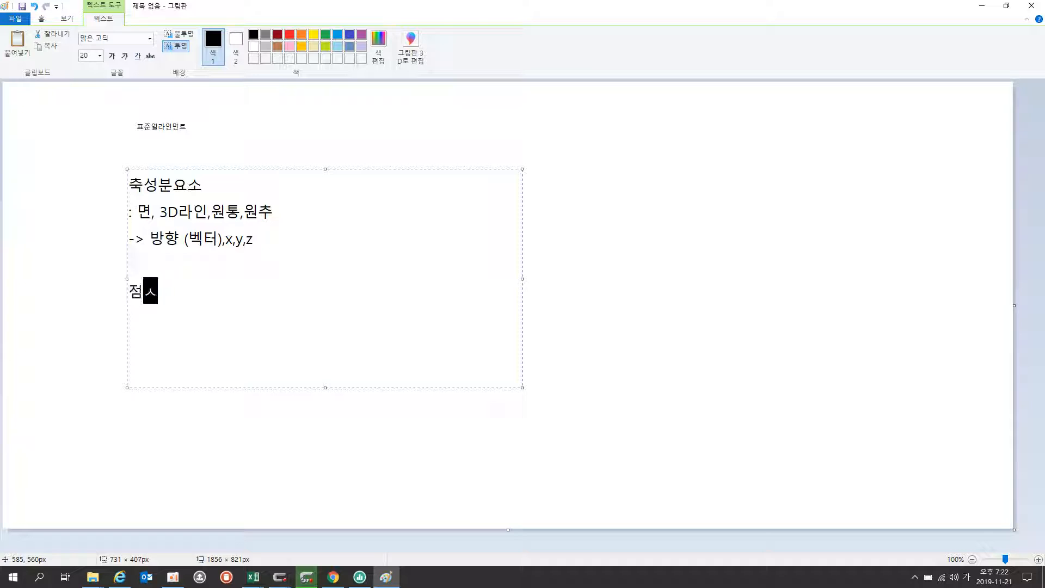
{"action": "type", "text": "분요소"}
{"action": "key", "text": "Return"}
Add the line ":점,원,사각형 등등" under the 점성분요소 heading and finish the text block
{"action": "type", "text": ":점"}
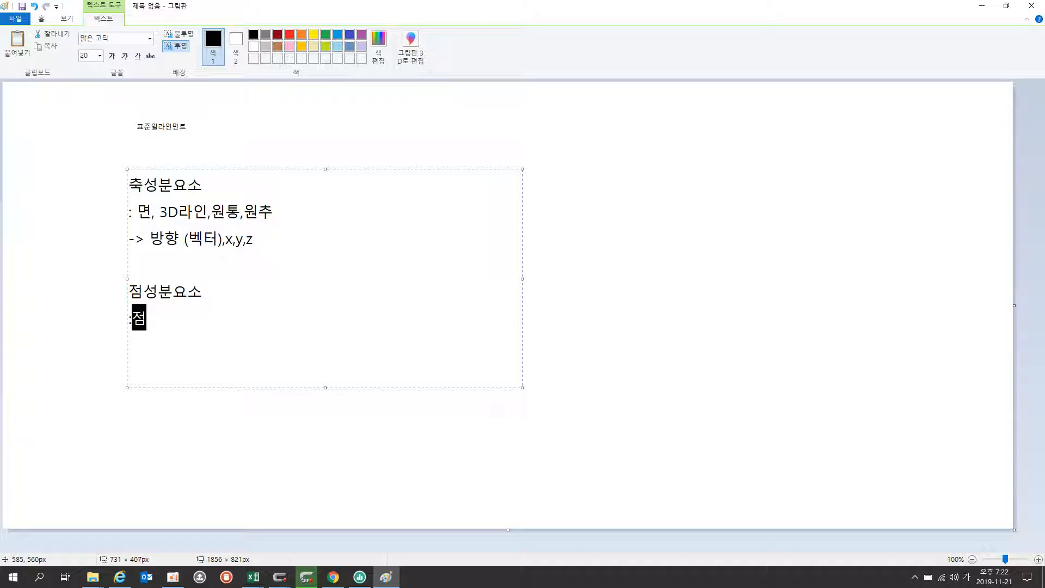
{"action": "type", "text": ",원"}
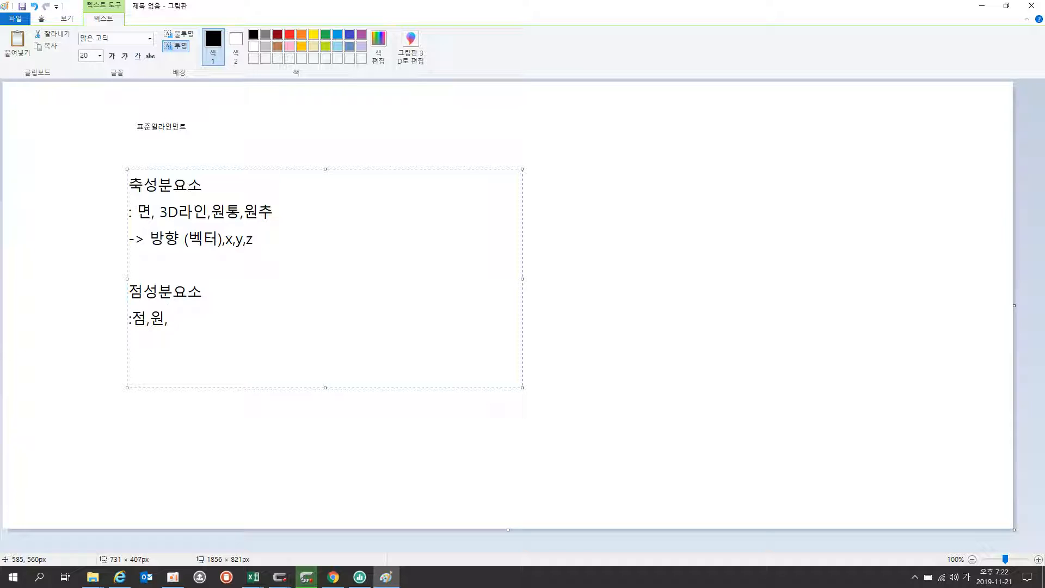
{"action": "type", "text": ",사가"}
{"action": "type", "text": "형 ㄷ"}
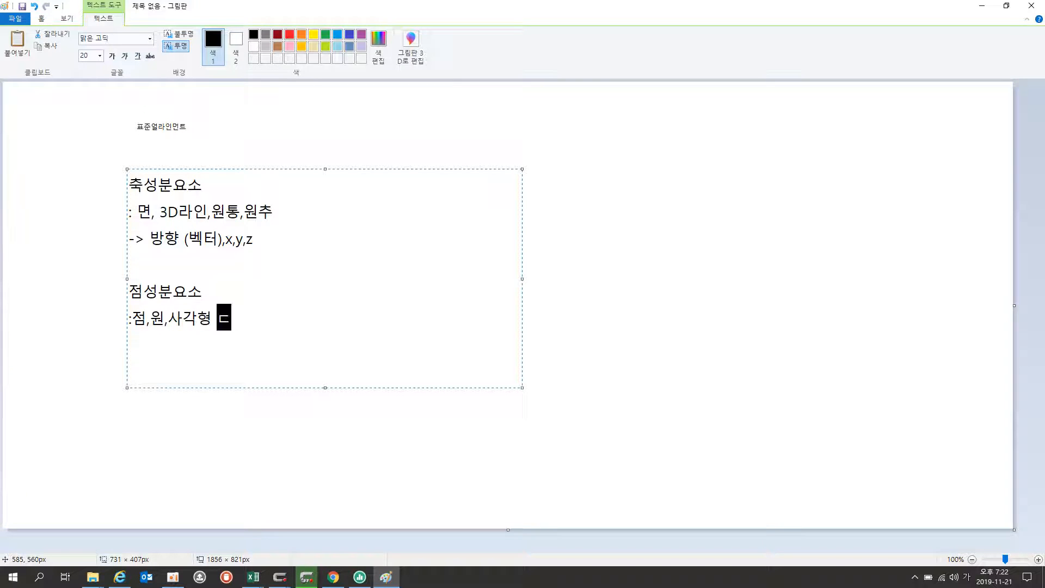
{"action": "type", "text": "등등"}
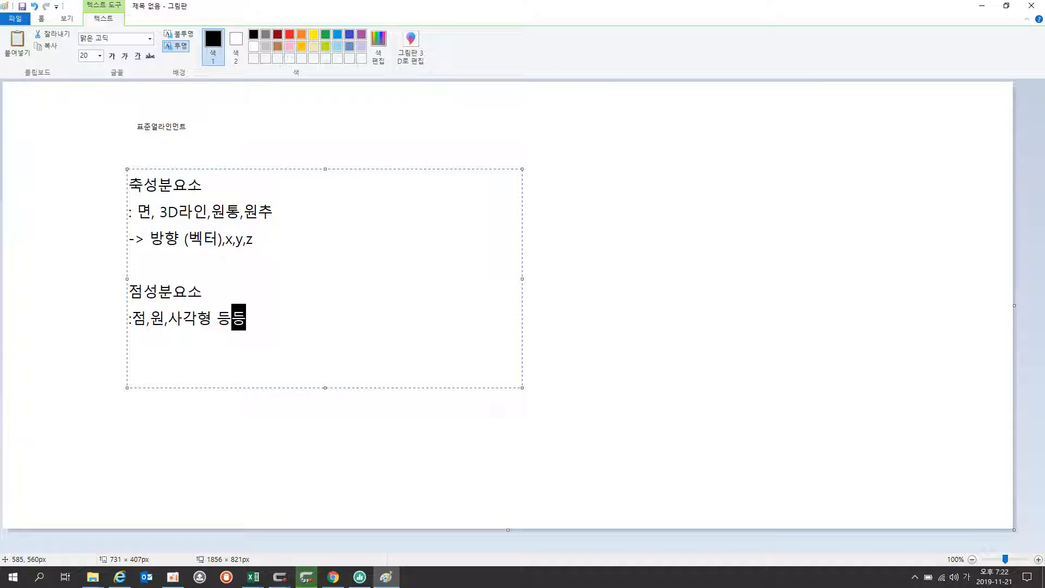
{"action": "left_click", "coordinate": [585, 163]}
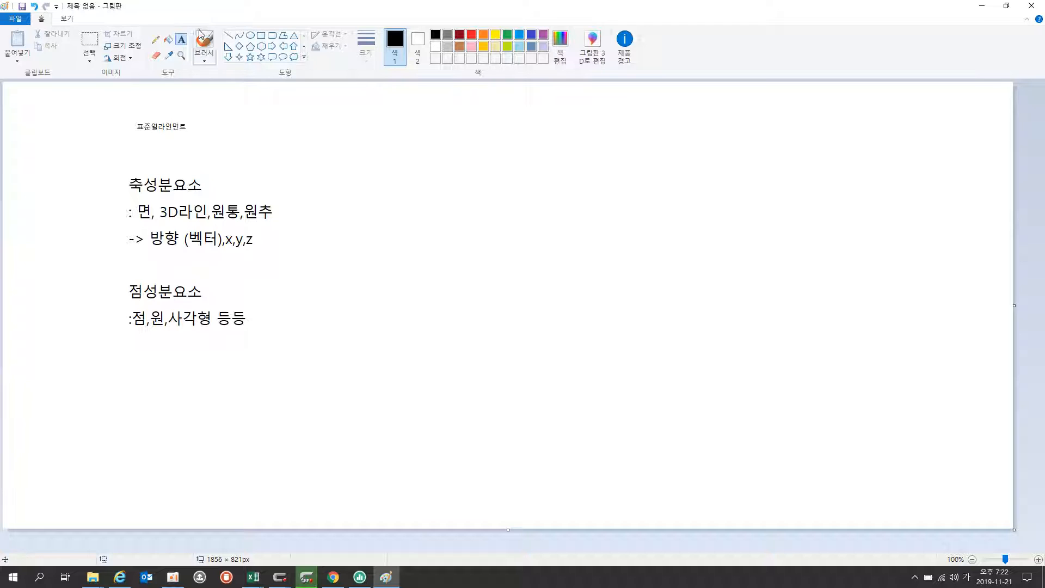
Sketch a tilted plane with a perpendicular normal arrow beside the 축성분요소 text using the Pencil tool
{"action": "left_click", "coordinate": [156, 40]}
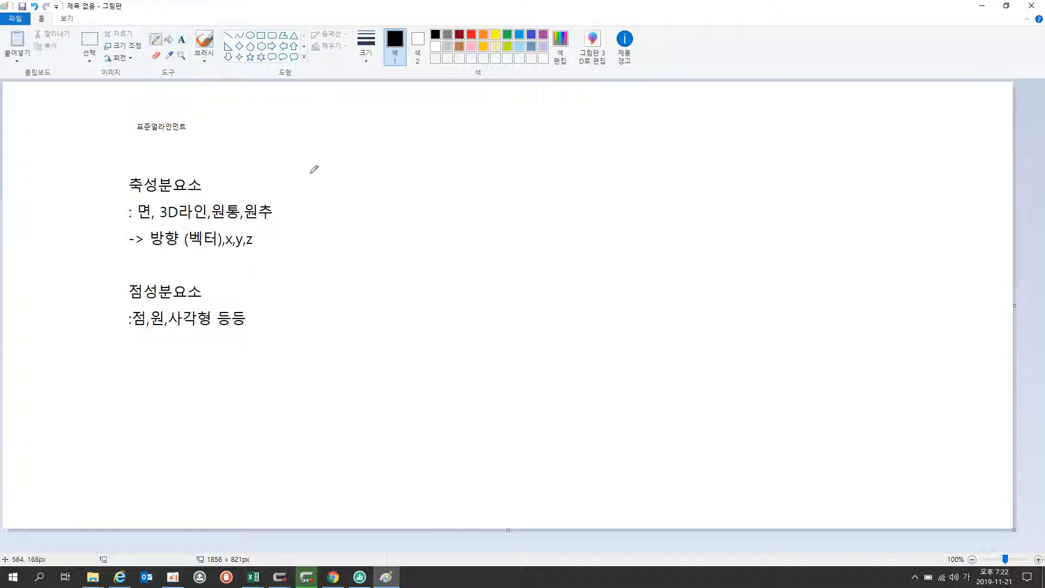
{"action": "mouse_move", "coordinate": [477, 174]}
{"action": "left_mouse_down"}
{"action": "mouse_move", "coordinate": [445, 197]}
{"action": "mouse_move", "coordinate": [546, 247]}
{"action": "left_mouse_up"}
{"action": "mouse_move", "coordinate": [476, 174]}
{"action": "left_mouse_down"}
{"action": "mouse_move", "coordinate": [574, 233]}
{"action": "mouse_move", "coordinate": [553, 246]}
{"action": "left_mouse_up"}
{"action": "mouse_move", "coordinate": [522, 204]}
{"action": "left_mouse_down"}
{"action": "mouse_move", "coordinate": [516, 211]}
{"action": "mouse_move", "coordinate": [550, 168]}
{"action": "mouse_move", "coordinate": [539, 172]}
{"action": "mouse_move", "coordinate": [549, 184]}
{"action": "left_mouse_up"}
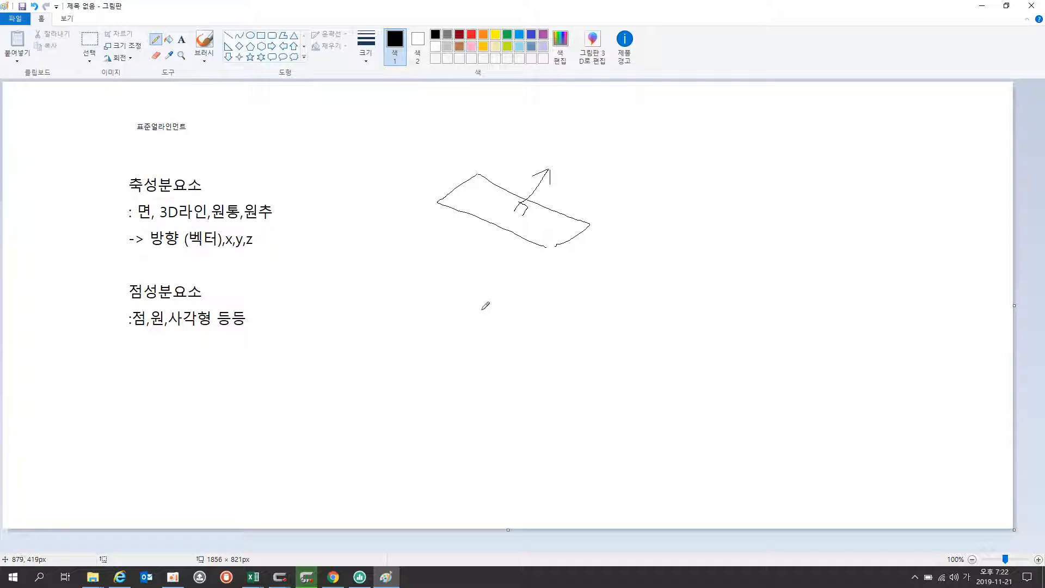
Sketch two circles below the plane, joined by a line through their centers, and mark each center with a cross
{"action": "left_click_drag", "start_coordinate": [500, 285], "coordinate": [516, 279]}
{"action": "mouse_move", "coordinate": [600, 272]}
{"action": "left_mouse_down"}
{"action": "mouse_move", "coordinate": [621, 322]}
{"action": "mouse_move", "coordinate": [613, 278]}
{"action": "left_mouse_up"}
{"action": "left_click_drag", "start_coordinate": [452, 306], "coordinate": [648, 308]}
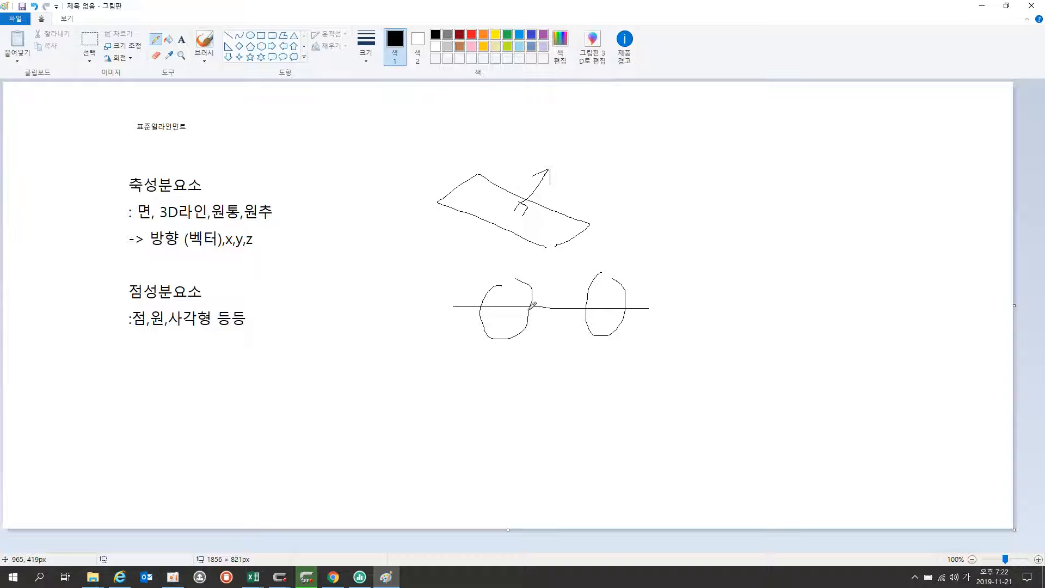
{"action": "left_click_drag", "start_coordinate": [505, 300], "coordinate": [507, 311]}
Sketch a cylinder and a cone beside the plane drawing, each with an axis line through its middle
{"action": "mouse_move", "coordinate": [757, 182]}
{"action": "left_mouse_down"}
{"action": "mouse_move", "coordinate": [742, 210]}
{"action": "mouse_move", "coordinate": [735, 180]}
{"action": "mouse_move", "coordinate": [713, 195]}
{"action": "mouse_move", "coordinate": [696, 251]}
{"action": "mouse_move", "coordinate": [744, 278]}
{"action": "left_mouse_up"}
{"action": "left_click_drag", "start_coordinate": [768, 203], "coordinate": [747, 277]}
{"action": "left_click_drag", "start_coordinate": [753, 162], "coordinate": [719, 312]}
{"action": "mouse_move", "coordinate": [854, 195]}
{"action": "left_mouse_down"}
{"action": "mouse_move", "coordinate": [845, 200]}
{"action": "mouse_move", "coordinate": [853, 193]}
{"action": "left_mouse_up"}
{"action": "mouse_move", "coordinate": [844, 254]}
{"action": "left_mouse_down"}
{"action": "mouse_move", "coordinate": [862, 280]}
{"action": "mouse_move", "coordinate": [841, 258]}
{"action": "left_mouse_up"}
{"action": "mouse_move", "coordinate": [842, 205]}
{"action": "left_mouse_down"}
{"action": "mouse_move", "coordinate": [812, 257]}
{"action": "mouse_move", "coordinate": [865, 271]}
{"action": "left_mouse_up"}
{"action": "left_click_drag", "start_coordinate": [855, 178], "coordinate": [826, 306]}
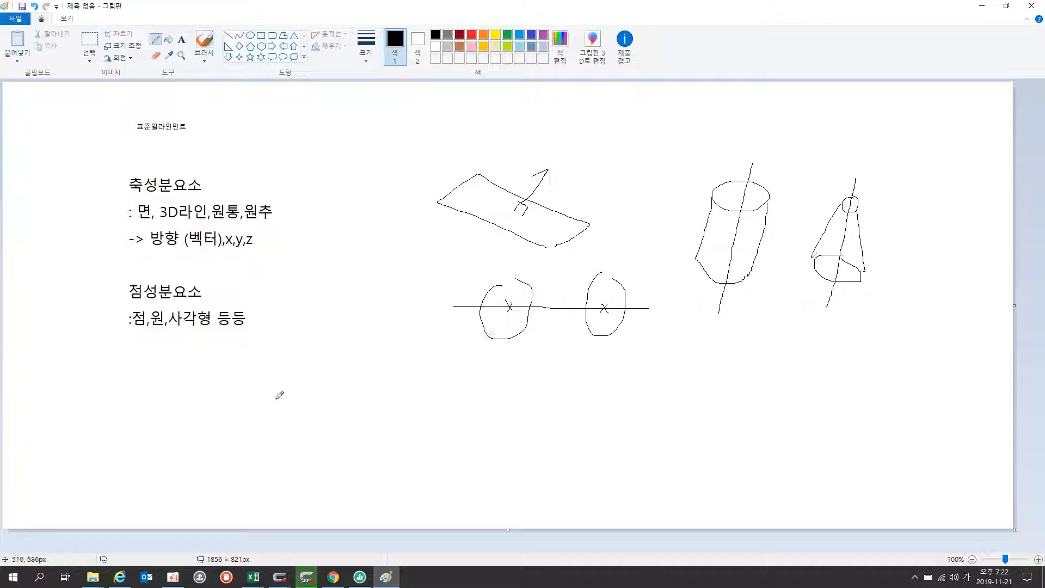
Sketch the point elements below: a lone cross, plus two ellipses, a circle, a line and a quadrilateral with crosses at their centers
{"action": "mouse_move", "coordinate": [321, 382]}
{"action": "left_mouse_down"}
{"action": "mouse_move", "coordinate": [333, 399]}
{"action": "mouse_move", "coordinate": [316, 400]}
{"action": "left_mouse_up"}
{"action": "mouse_move", "coordinate": [457, 403]}
{"action": "left_mouse_down"}
{"action": "mouse_move", "coordinate": [393, 401]}
{"action": "mouse_move", "coordinate": [474, 429]}
{"action": "mouse_move", "coordinate": [457, 404]}
{"action": "mouse_move", "coordinate": [421, 422]}
{"action": "left_mouse_up"}
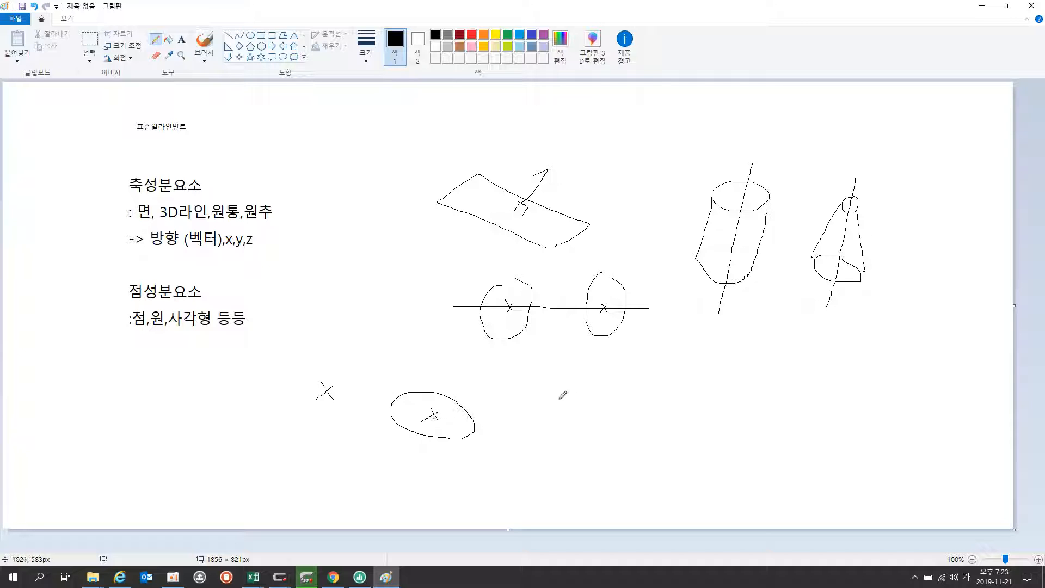
{"action": "mouse_move", "coordinate": [558, 399]}
{"action": "left_mouse_down"}
{"action": "mouse_move", "coordinate": [539, 406]}
{"action": "mouse_move", "coordinate": [572, 447]}
{"action": "mouse_move", "coordinate": [599, 400]}
{"action": "mouse_move", "coordinate": [558, 398]}
{"action": "mouse_move", "coordinate": [571, 427]}
{"action": "left_mouse_up"}
{"action": "mouse_move", "coordinate": [638, 423]}
{"action": "left_mouse_down"}
{"action": "mouse_move", "coordinate": [716, 413]}
{"action": "mouse_move", "coordinate": [674, 423]}
{"action": "left_mouse_up"}
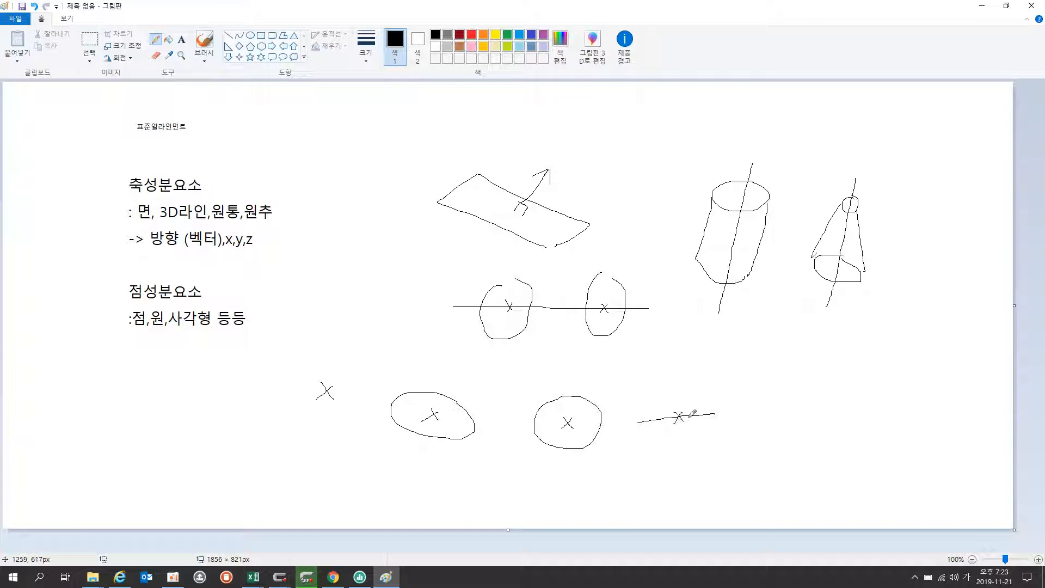
{"action": "mouse_move", "coordinate": [790, 398]}
{"action": "left_mouse_down"}
{"action": "mouse_move", "coordinate": [748, 415]}
{"action": "mouse_move", "coordinate": [811, 403]}
{"action": "mouse_move", "coordinate": [789, 401]}
{"action": "mouse_move", "coordinate": [778, 414]}
{"action": "left_mouse_up"}
{"action": "mouse_move", "coordinate": [744, 441]}
{"action": "left_mouse_down"}
{"action": "mouse_move", "coordinate": [713, 470]}
{"action": "mouse_move", "coordinate": [770, 492]}
{"action": "left_mouse_up"}
{"action": "mouse_move", "coordinate": [747, 440]}
{"action": "left_mouse_down"}
{"action": "mouse_move", "coordinate": [816, 457]}
{"action": "mouse_move", "coordinate": [782, 485]}
{"action": "mouse_move", "coordinate": [760, 467]}
{"action": "left_mouse_up"}
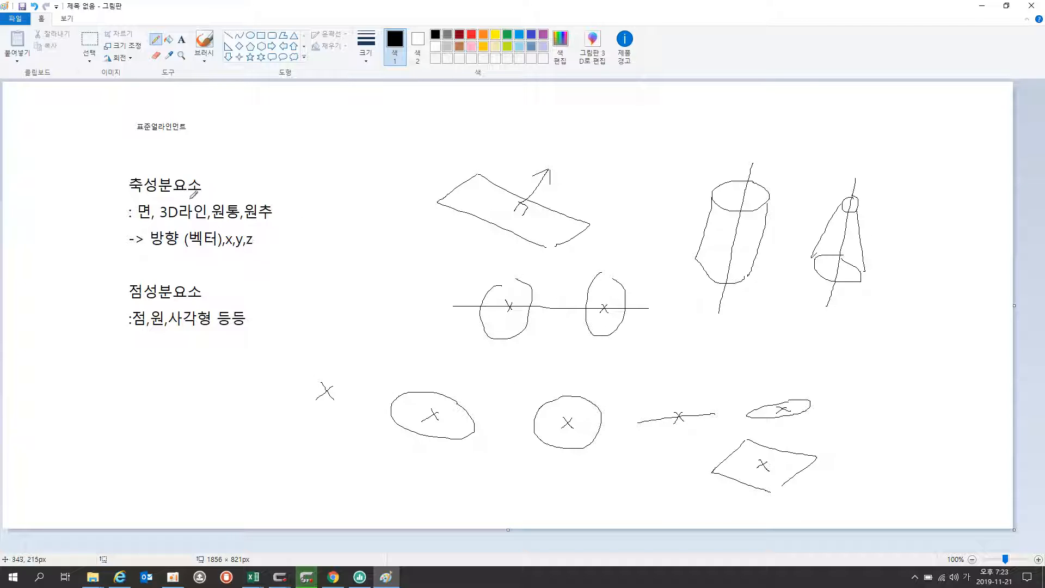
Circle the headings 축성분요소 and 점성분요소, and return to CALYPSO
{"action": "mouse_move", "coordinate": [135, 191]}
{"action": "left_mouse_down"}
{"action": "mouse_move", "coordinate": [225, 189]}
{"action": "mouse_move", "coordinate": [219, 201]}
{"action": "left_mouse_up"}
{"action": "mouse_move", "coordinate": [188, 300]}
{"action": "left_mouse_down"}
{"action": "mouse_move", "coordinate": [118, 280]}
{"action": "mouse_move", "coordinate": [210, 289]}
{"action": "left_mouse_up"}
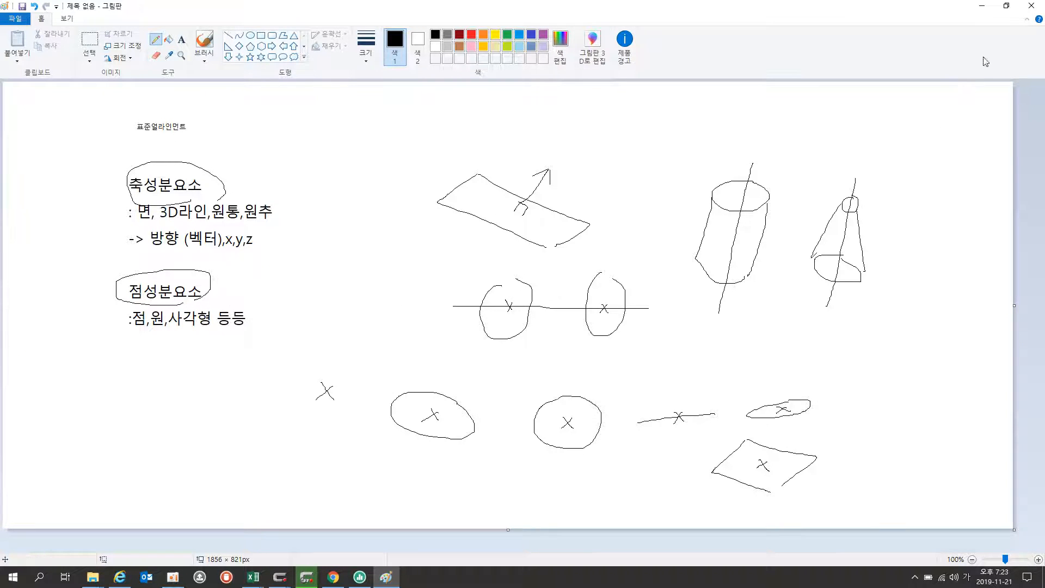
{"action": "left_click", "coordinate": [982, 6]}
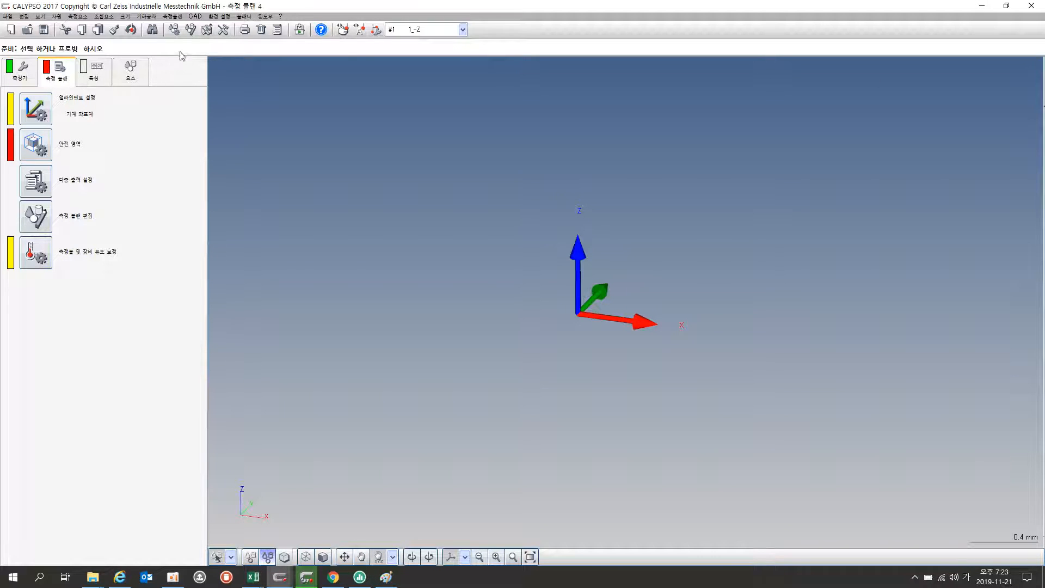
Load the CAD file cadcube.sat into the measurement plan
{"action": "left_click", "coordinate": [195, 16]}
{"action": "mouse_move", "coordinate": [208, 29]}
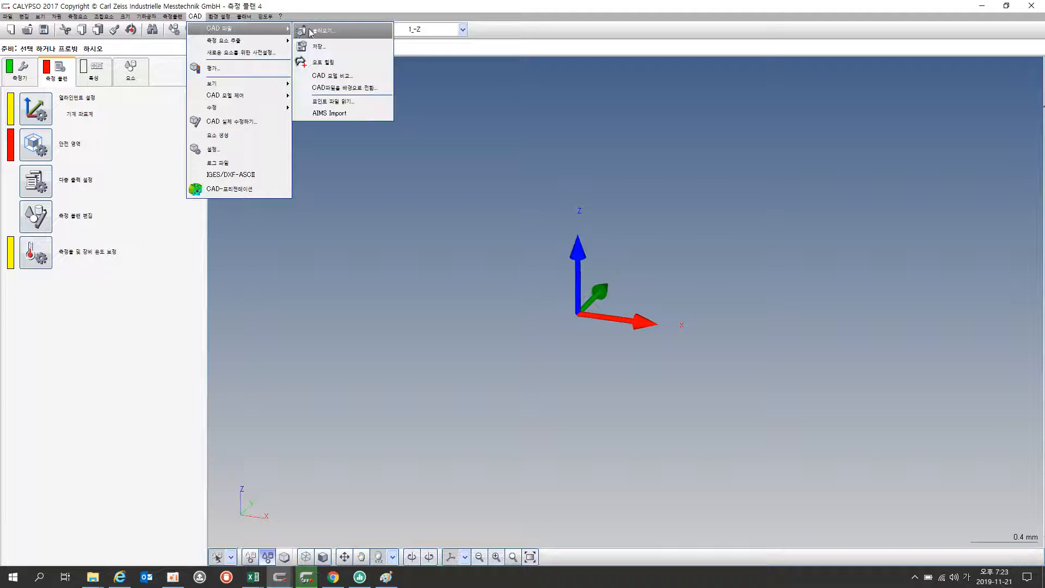
{"action": "left_click", "coordinate": [312, 31]}
{"action": "left_click", "coordinate": [144, 88]}
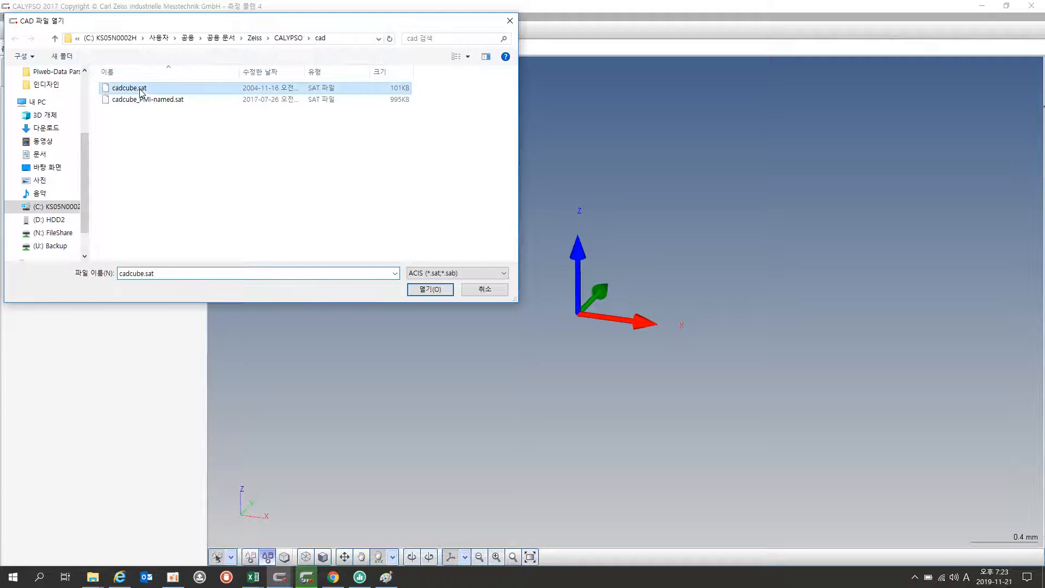
{"action": "left_click", "coordinate": [422, 289]}
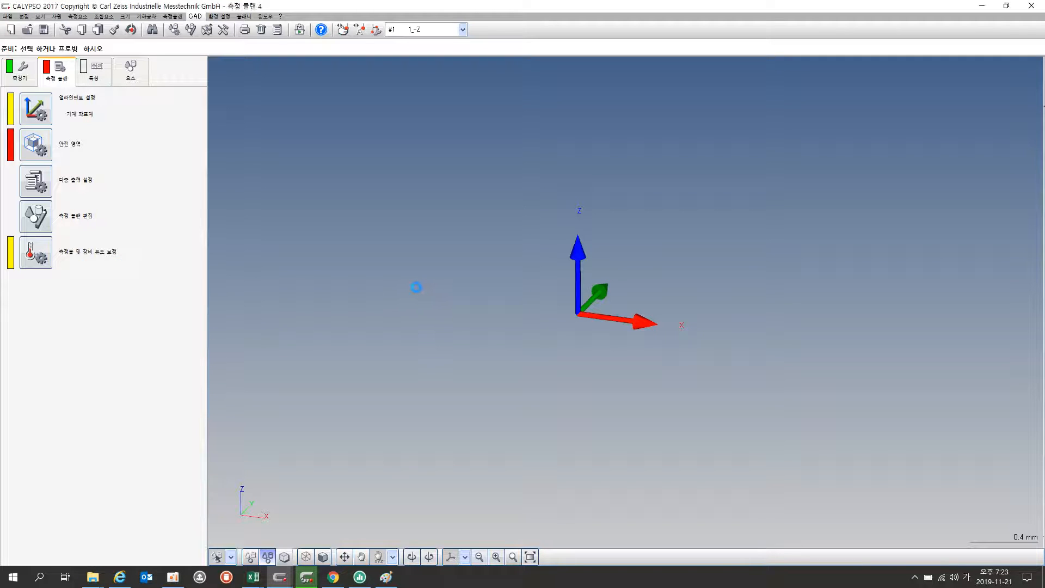
Display the CAD model shaded with its edges and fit the whole part in the view
{"action": "left_click", "coordinate": [323, 556]}
{"action": "scroll", "coordinate": [381, 498], "scroll_direction": "up", "scroll_amount": 2}
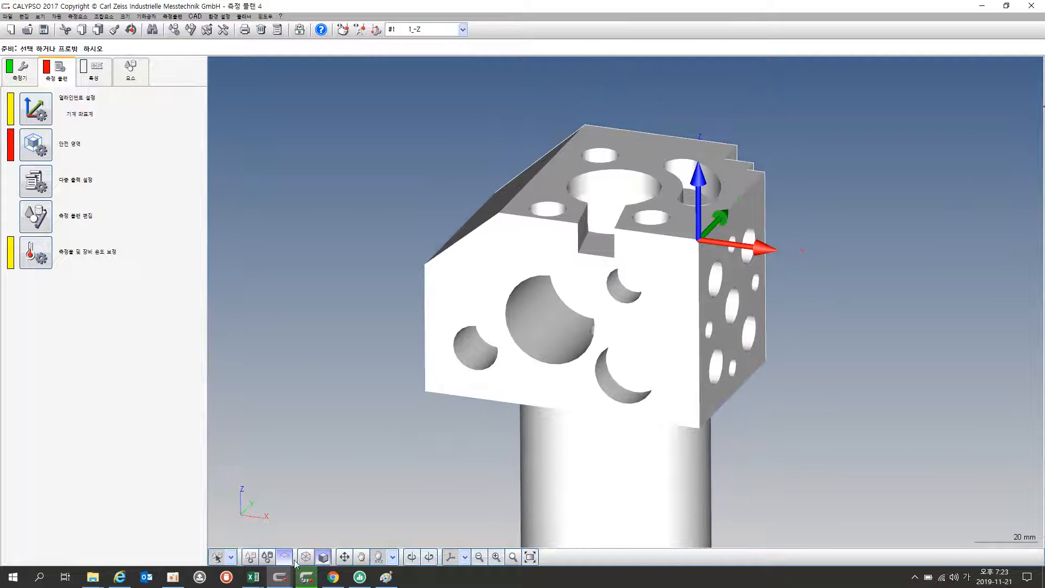
{"action": "left_click", "coordinate": [269, 560]}
{"action": "left_click", "coordinate": [286, 559]}
{"action": "left_click", "coordinate": [305, 559]}
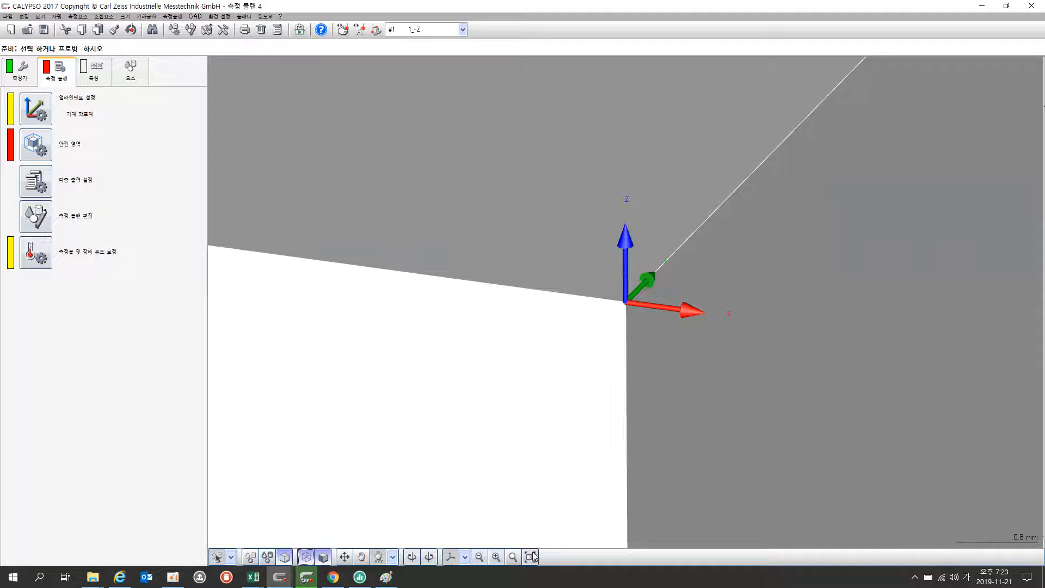
{"action": "left_click", "coordinate": [530, 556]}
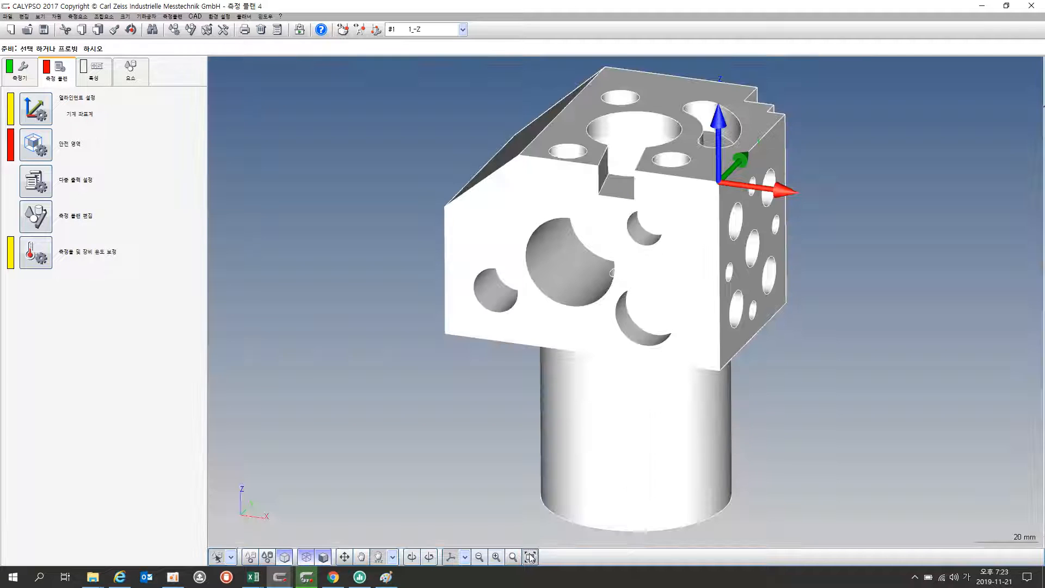
Open the color options of the CAD settings
{"action": "left_click", "coordinate": [195, 16]}
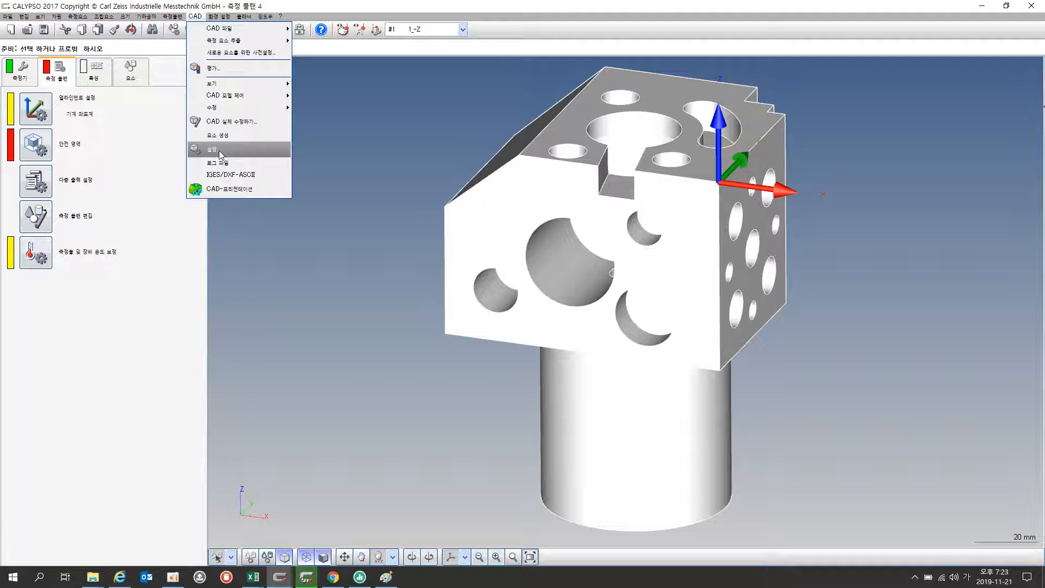
{"action": "left_click", "coordinate": [214, 149]}
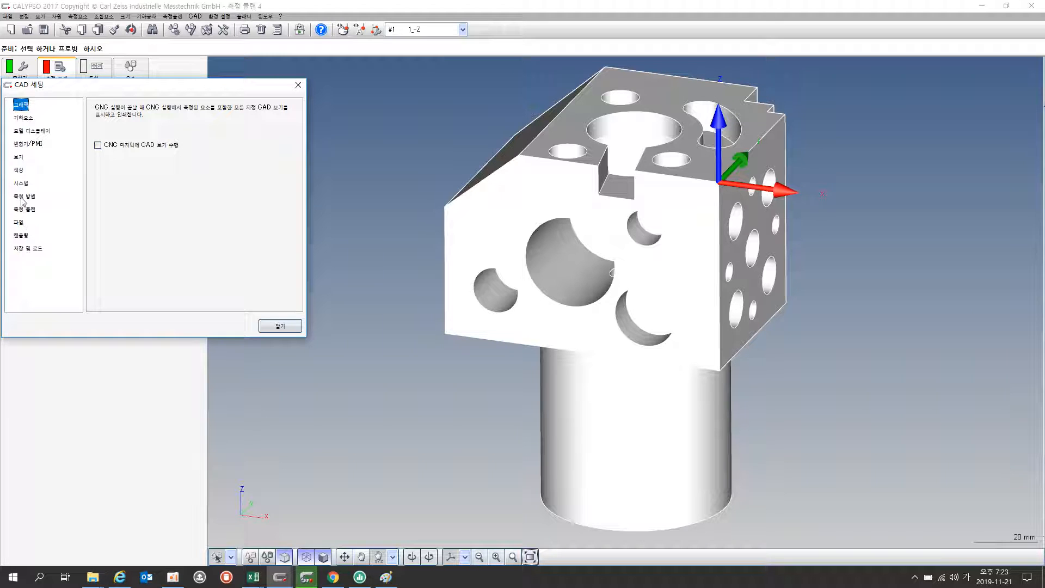
{"action": "left_click", "coordinate": [22, 170]}
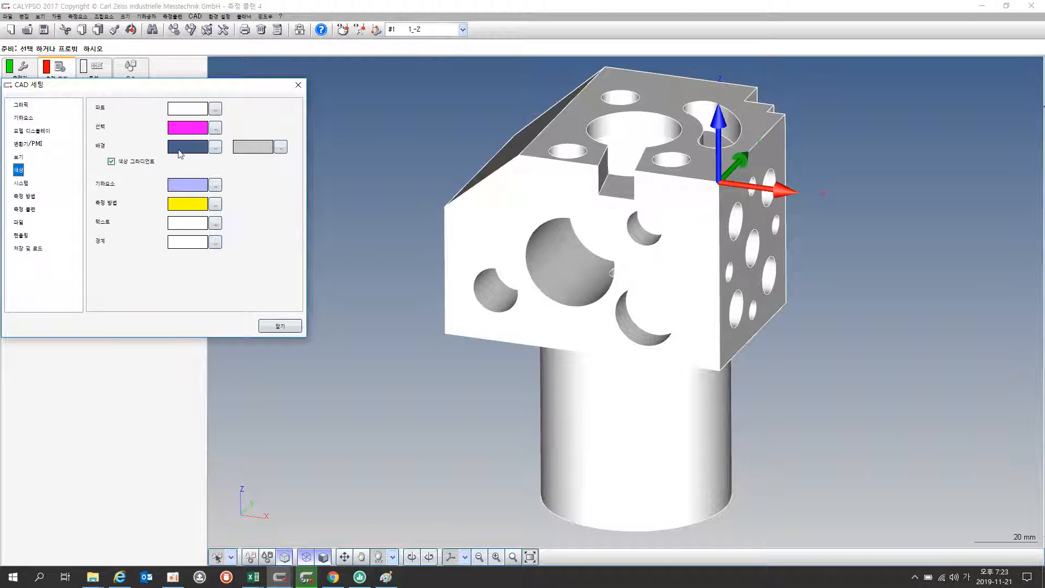
Change the part color of the CAD model to a medium blue
{"action": "left_click", "coordinate": [215, 109]}
{"action": "left_click", "coordinate": [238, 117]}
{"action": "left_click", "coordinate": [236, 106]}
{"action": "left_click", "coordinate": [246, 166]}
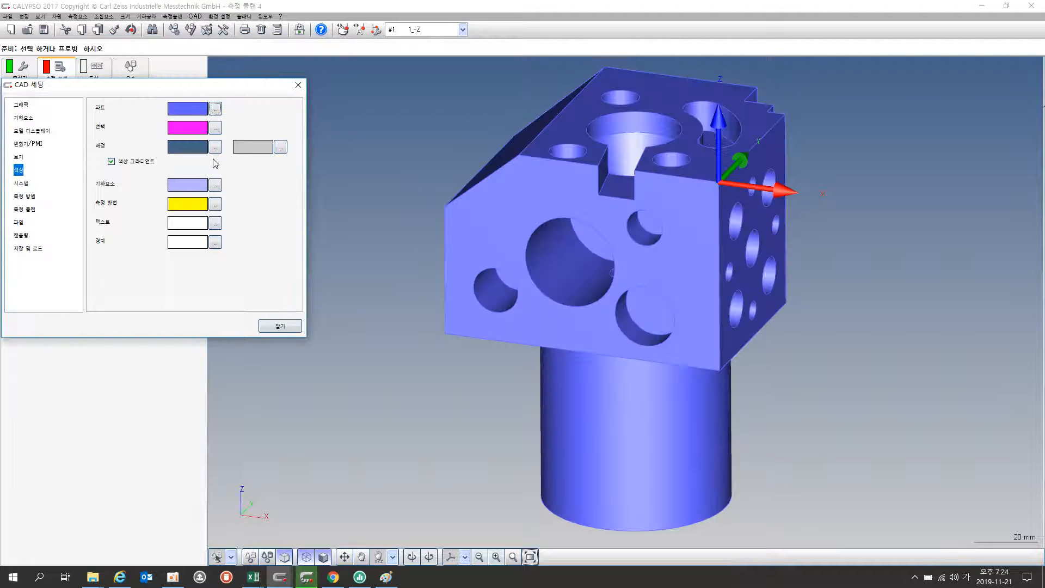
Set the second color of the background gradient to black
{"action": "left_click", "coordinate": [280, 147]}
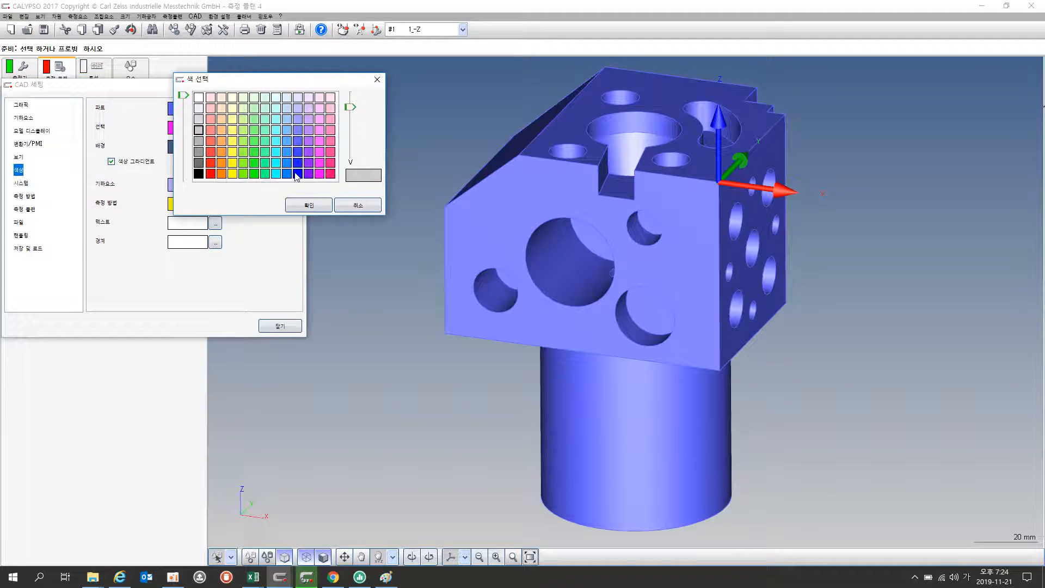
{"action": "left_click", "coordinate": [199, 174]}
{"action": "left_click", "coordinate": [294, 207]}
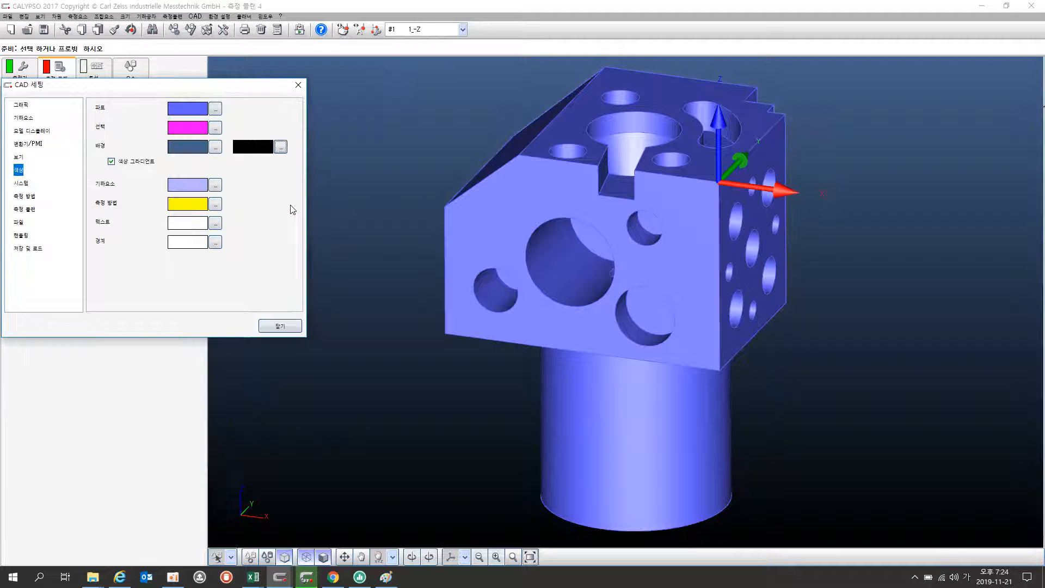
Set the CAD model's part color to light blue and close the CAD settings
{"action": "left_click", "coordinate": [215, 110]}
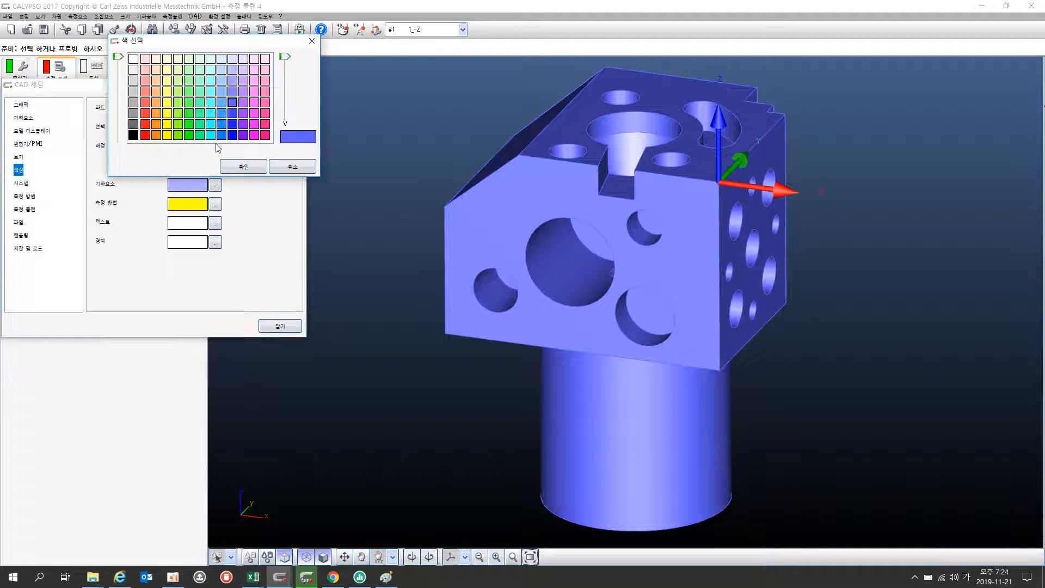
{"action": "left_click", "coordinate": [221, 91]}
{"action": "left_click", "coordinate": [243, 167]}
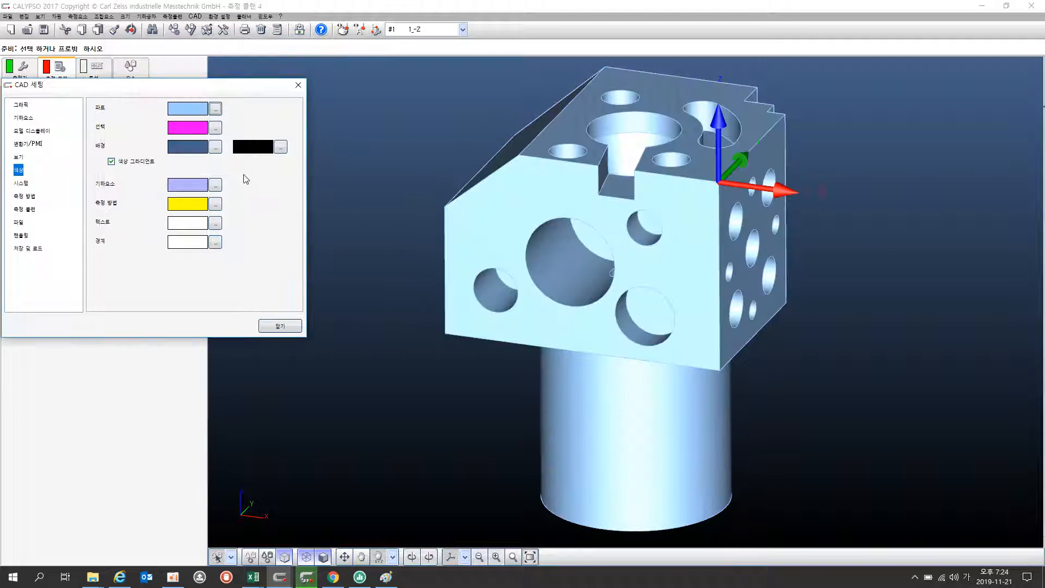
{"action": "left_click", "coordinate": [280, 325]}
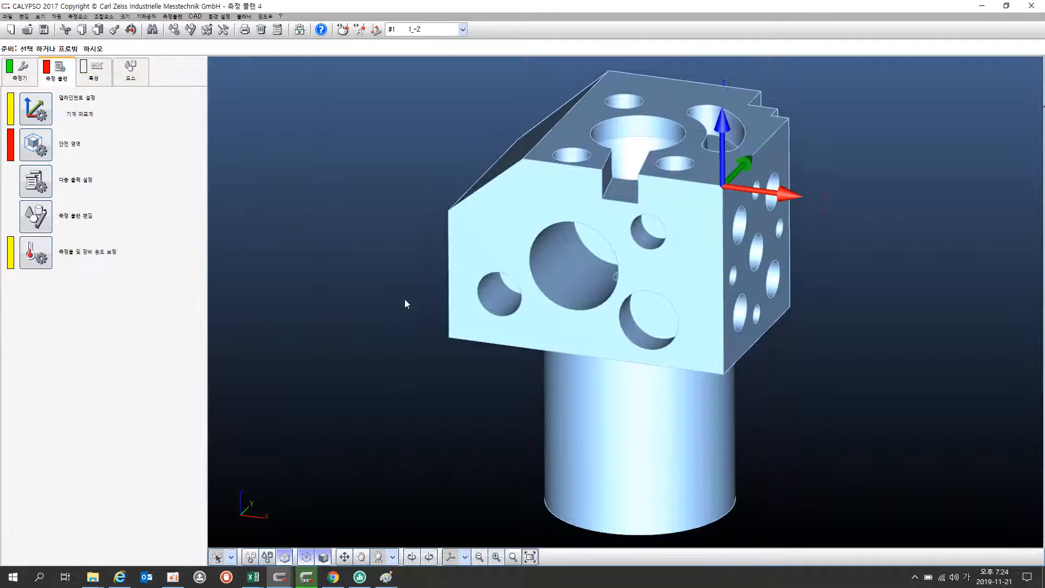
Define a plane on the part's top face from four points near its corners and accept the element
{"action": "left_click", "coordinate": [43, 117]}
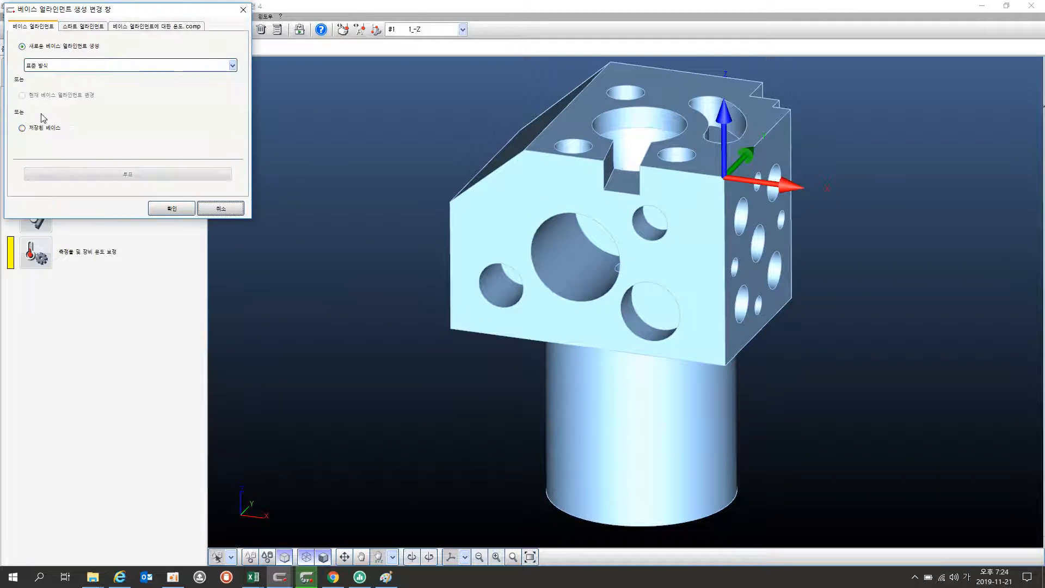
{"action": "left_click", "coordinate": [209, 209]}
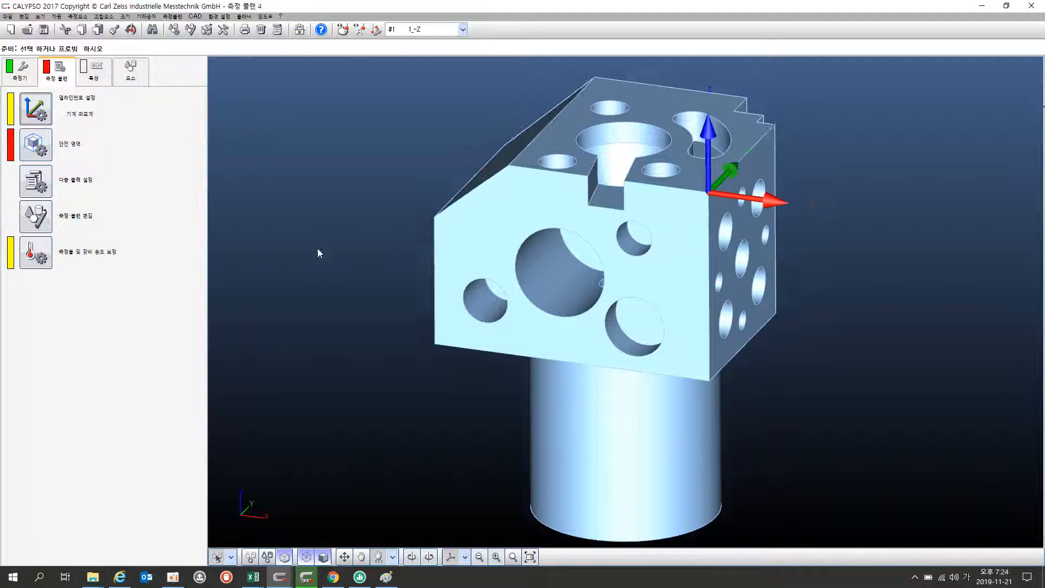
{"action": "left_click", "coordinate": [231, 556]}
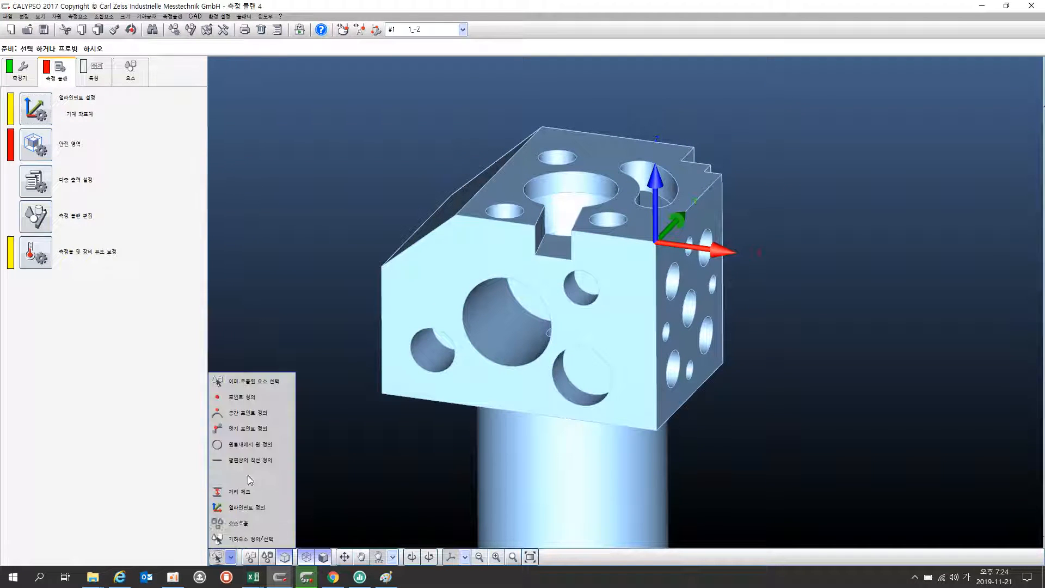
{"action": "left_click", "coordinate": [256, 397]}
{"action": "left_click_drag", "start_coordinate": [458, 245], "coordinate": [453, 295]}
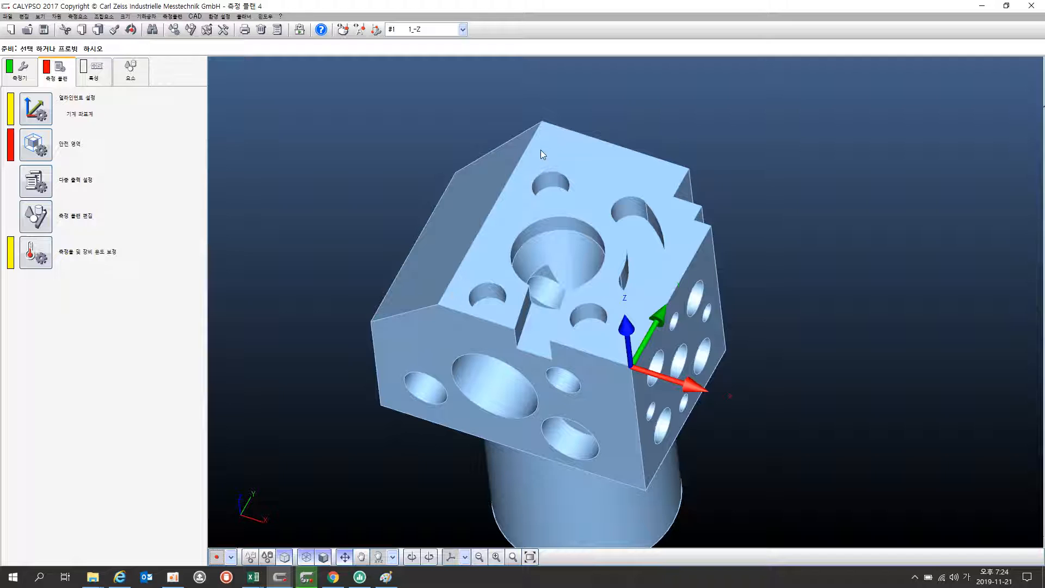
{"action": "left_click", "coordinate": [553, 143]}
{"action": "left_click", "coordinate": [655, 173]}
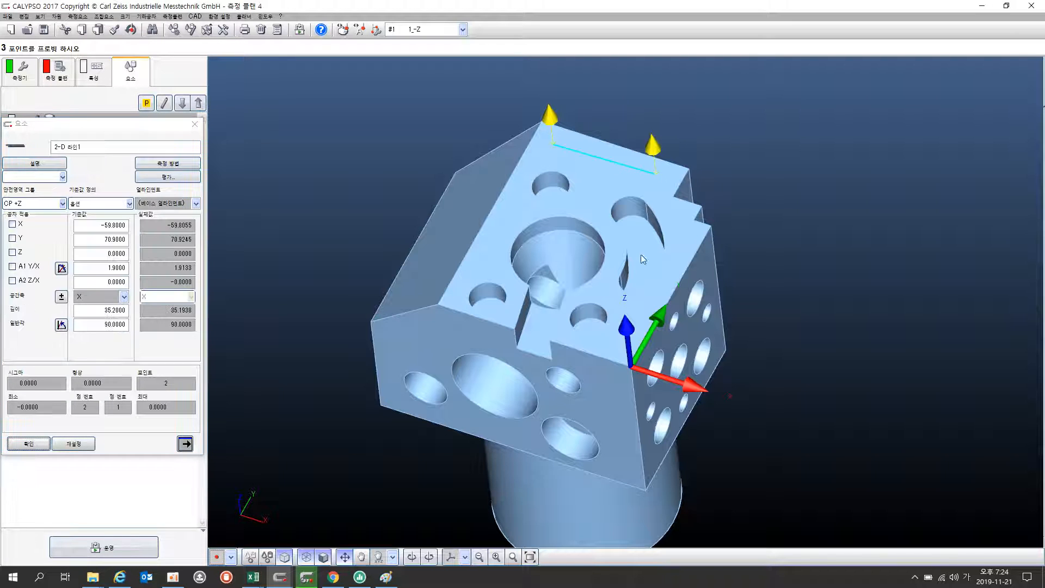
{"action": "left_click", "coordinate": [611, 347]}
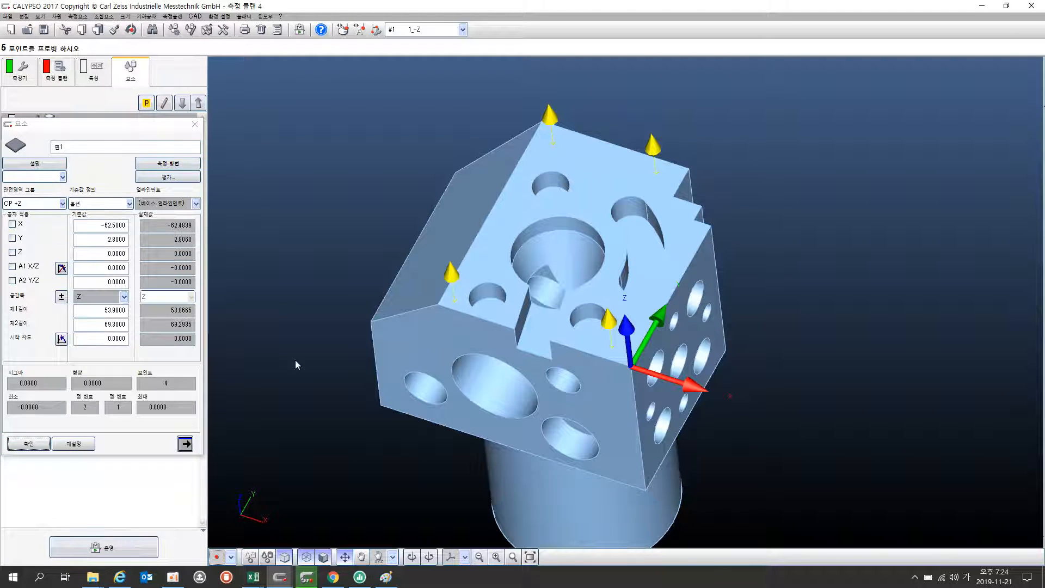
{"action": "left_click", "coordinate": [41, 444]}
Define a 2-D line about 65 mm long across the front face above the large hole from two points
{"action": "left_click_drag", "start_coordinate": [335, 409], "coordinate": [363, 337]}
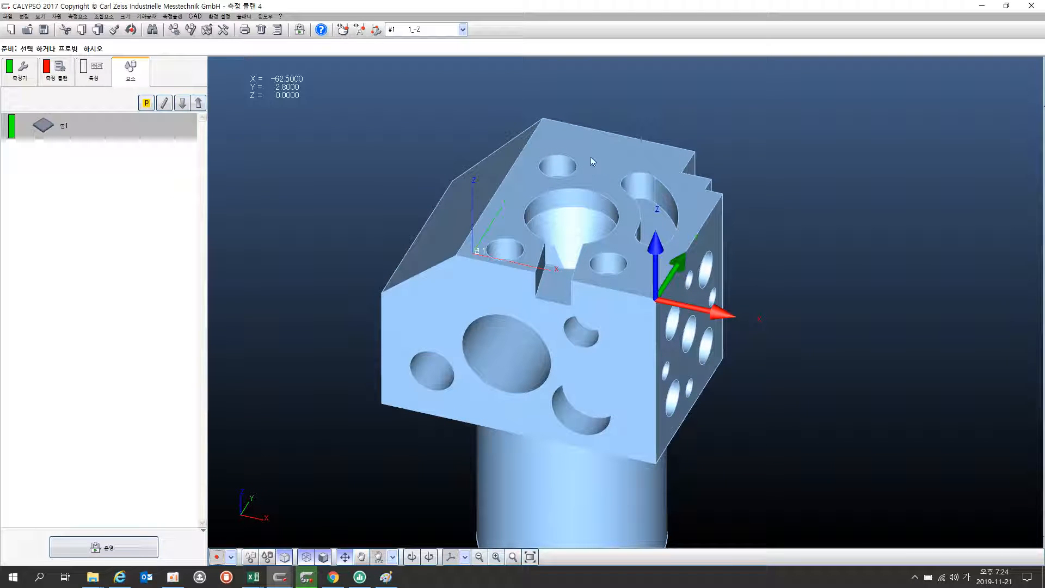
{"action": "left_click_drag", "start_coordinate": [583, 172], "coordinate": [583, 213]}
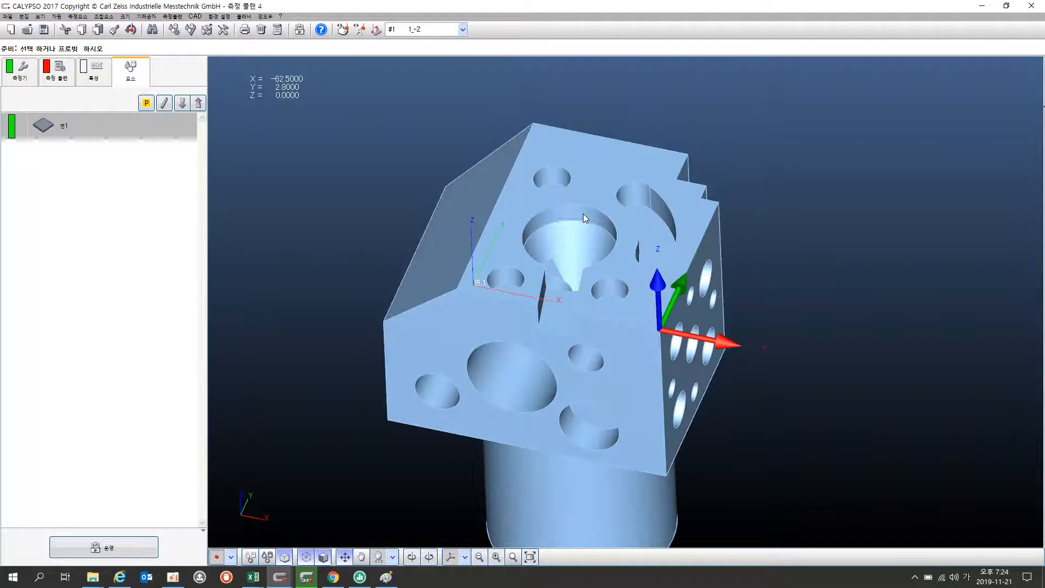
{"action": "left_click", "coordinate": [231, 557]}
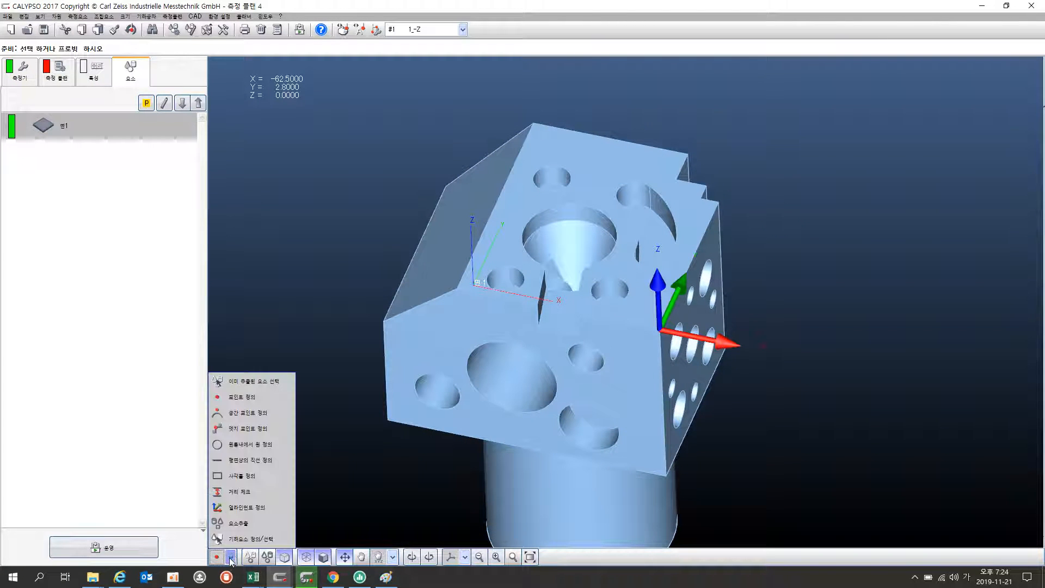
{"action": "left_click", "coordinate": [246, 398]}
{"action": "left_click_drag", "start_coordinate": [387, 376], "coordinate": [387, 332]}
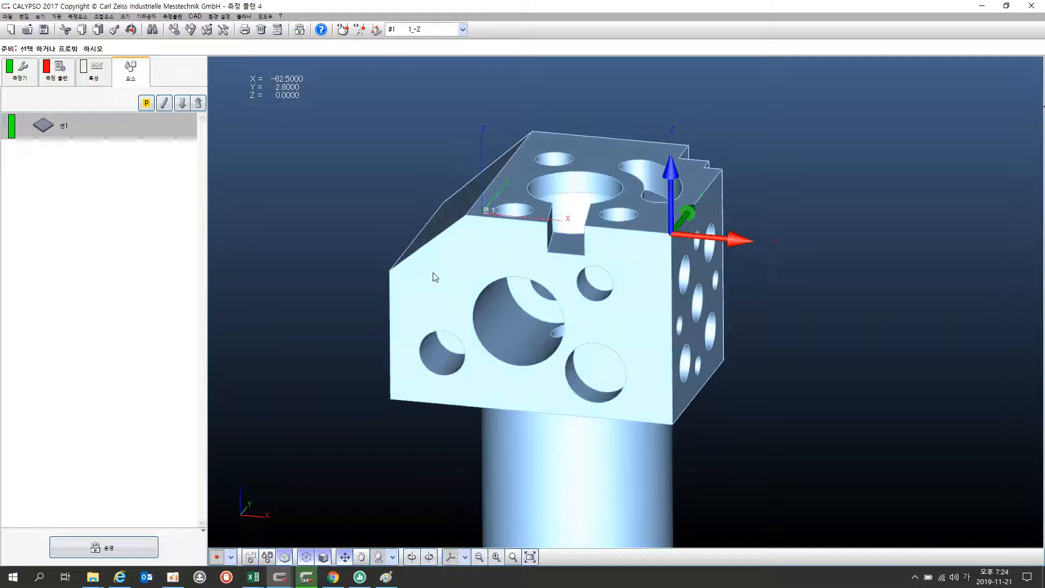
{"action": "left_click", "coordinate": [432, 275]}
{"action": "left_click", "coordinate": [633, 252]}
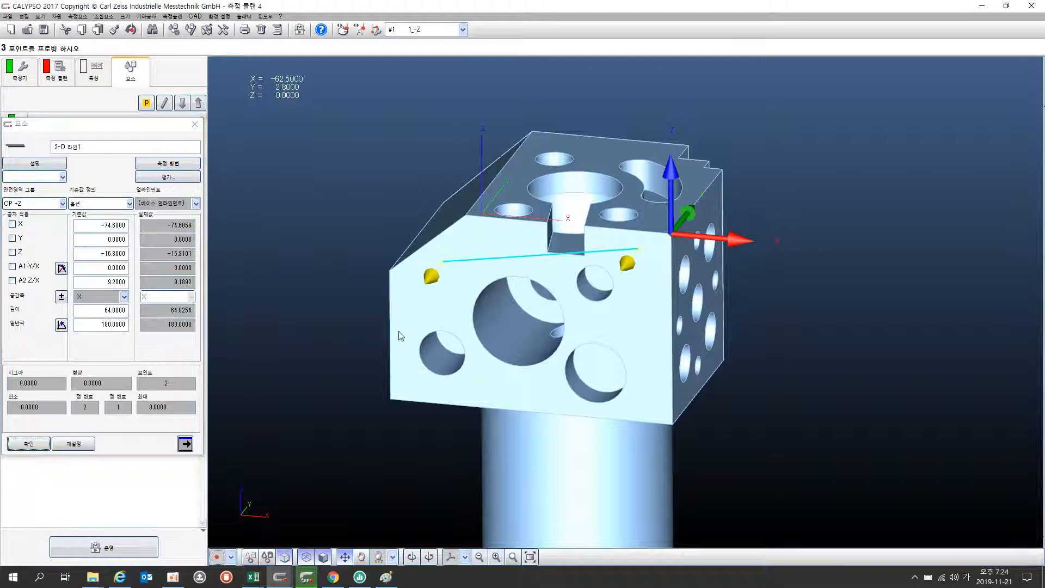
{"action": "left_click", "coordinate": [32, 444]}
Define a single point on the part's -X side face at about X -92, Y 26, Z -30.5 and accept it
{"action": "mouse_move", "coordinate": [380, 345]}
{"action": "left_mouse_down"}
{"action": "mouse_move", "coordinate": [419, 351]}
{"action": "mouse_move", "coordinate": [381, 345]}
{"action": "left_mouse_up"}
{"action": "left_click_drag", "start_coordinate": [440, 297], "coordinate": [457, 214]}
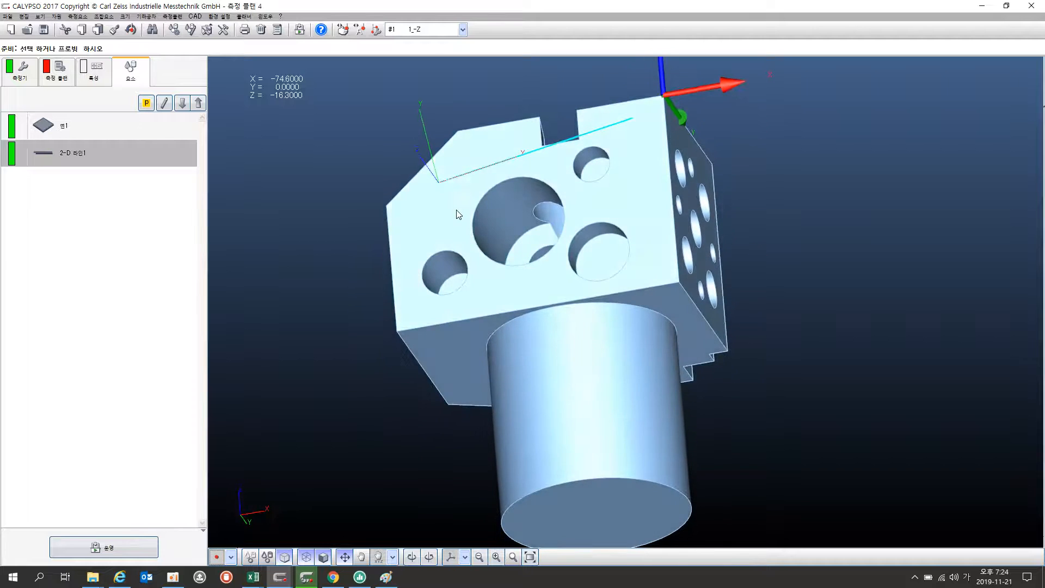
{"action": "left_click_drag", "start_coordinate": [661, 132], "coordinate": [505, 279]}
{"action": "left_click", "coordinate": [502, 280]}
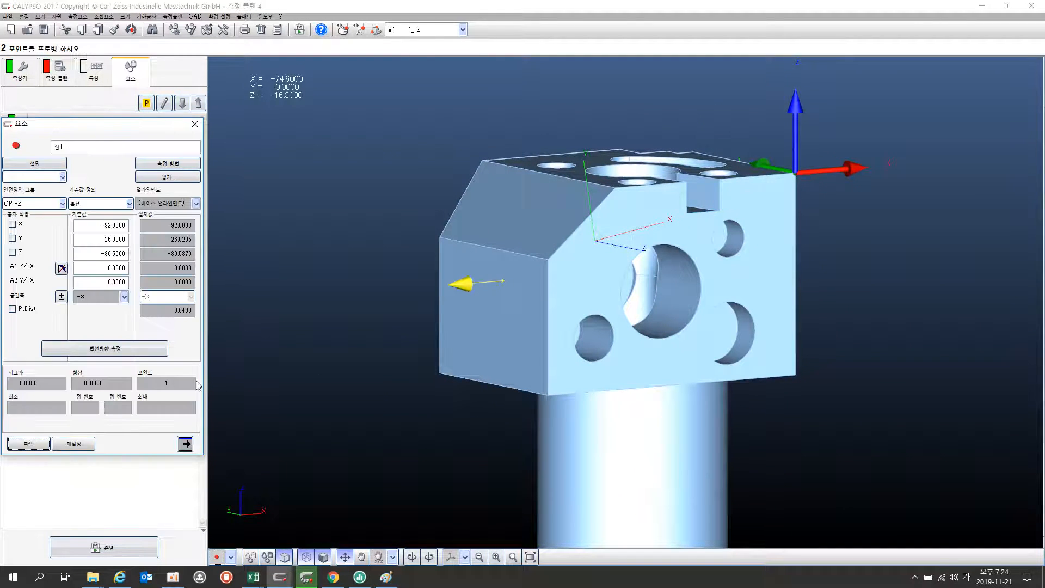
{"action": "left_click", "coordinate": [40, 446]}
{"action": "left_click_drag", "start_coordinate": [462, 324], "coordinate": [455, 365]}
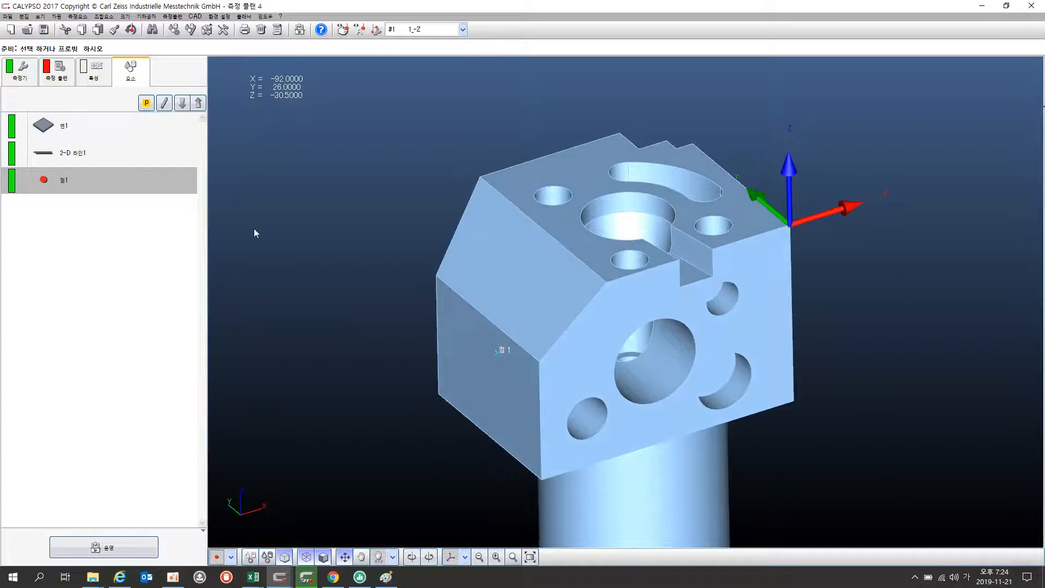
Start a new base alignment for the measurement plan with the standard method (표준 방식)
{"action": "left_click", "coordinate": [61, 81]}
{"action": "left_click", "coordinate": [36, 109]}
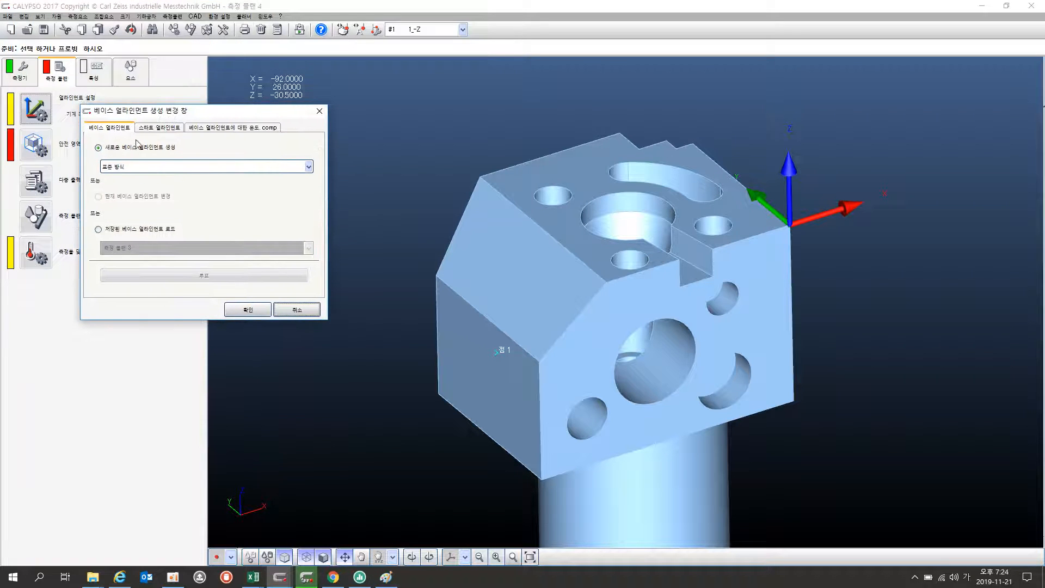
{"action": "left_click", "coordinate": [144, 168]}
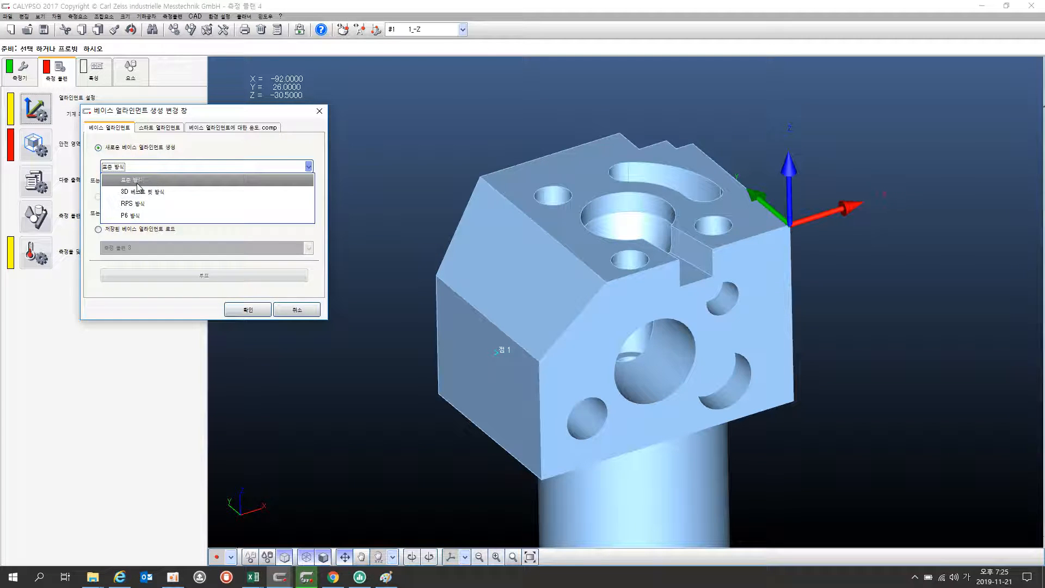
{"action": "left_click", "coordinate": [138, 180]}
{"action": "left_click", "coordinate": [150, 169]}
{"action": "left_click", "coordinate": [148, 182]}
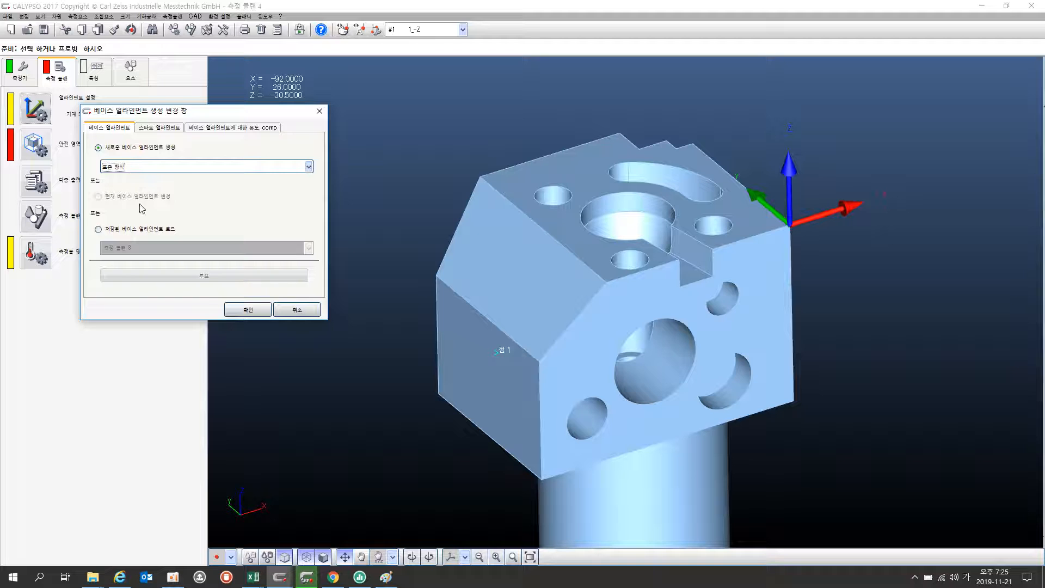
{"action": "left_click", "coordinate": [246, 310]}
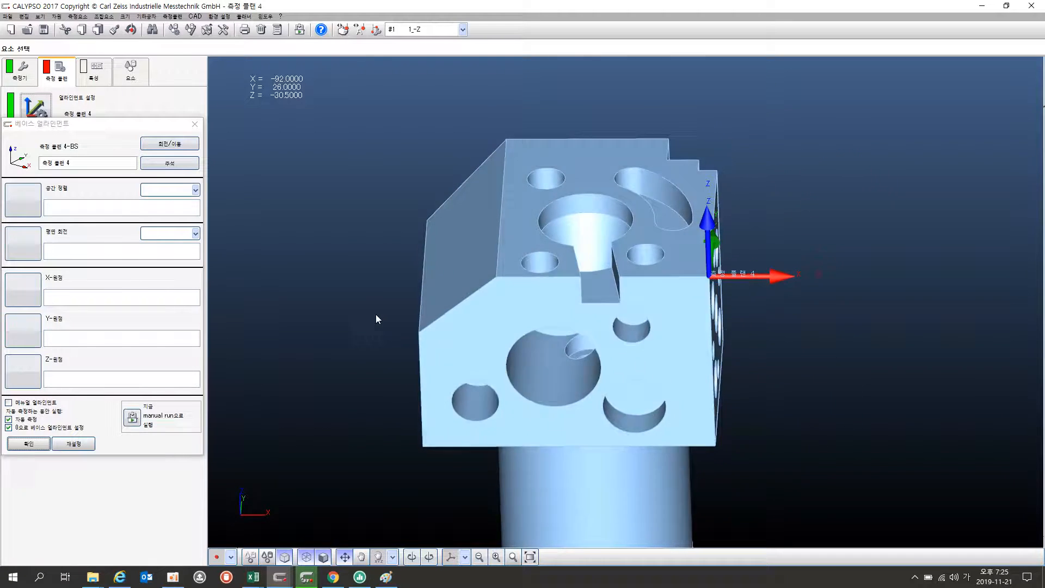
{"action": "left_click_drag", "start_coordinate": [373, 316], "coordinate": [373, 291]}
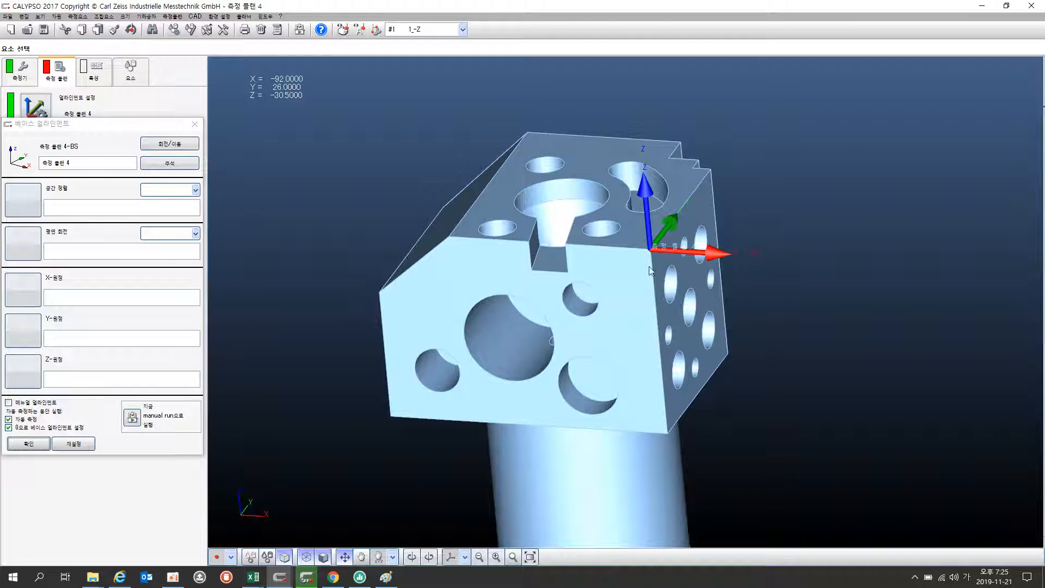
{"action": "right_click_drag", "start_coordinate": [649, 263], "coordinate": [491, 295]}
{"action": "left_click_drag", "start_coordinate": [492, 295], "coordinate": [522, 288]}
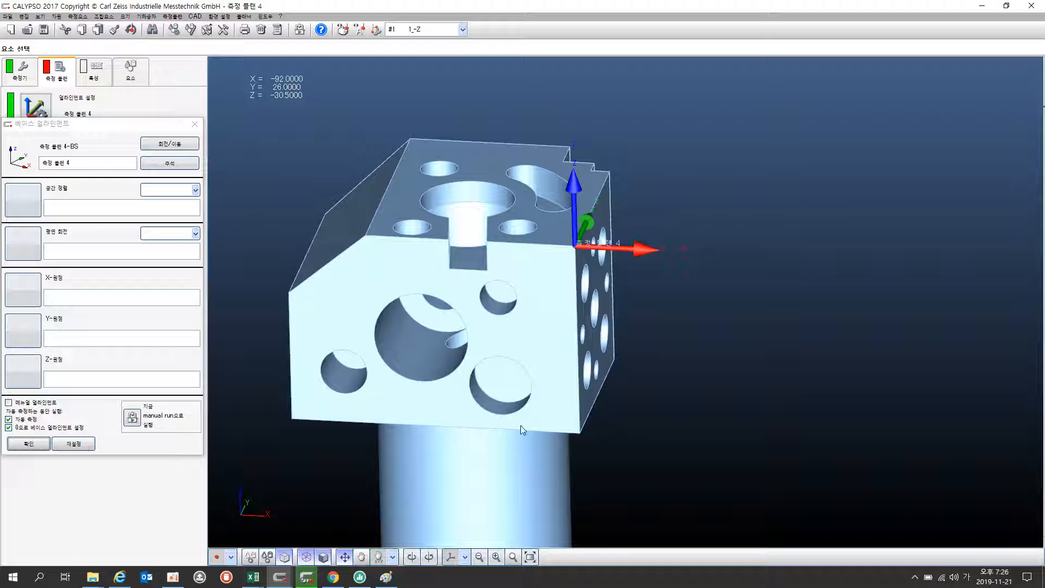
Switch to Paint and begin a text note reading "Translation" below the point element notes
{"action": "left_click", "coordinate": [386, 579]}
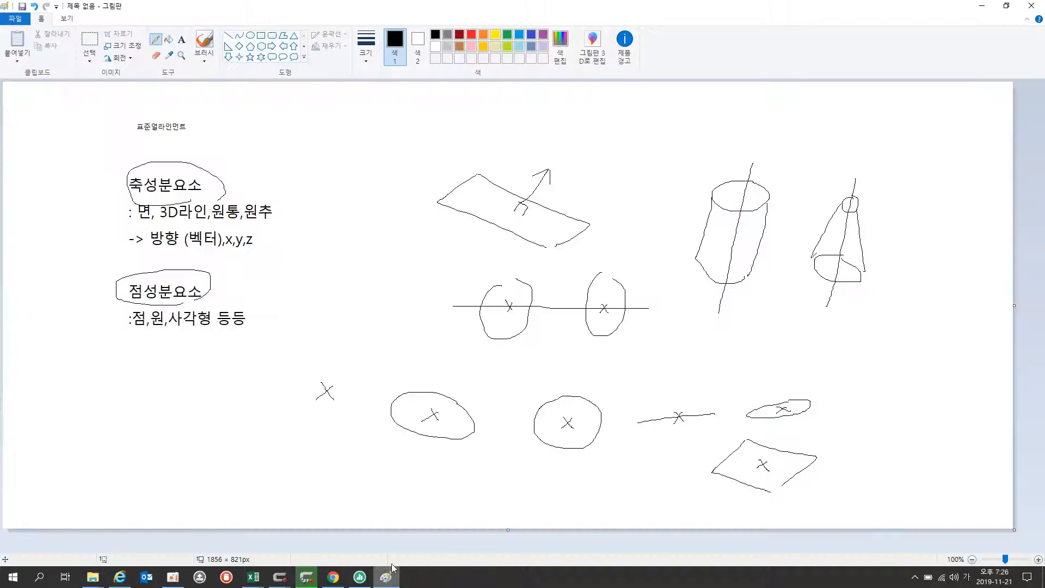
{"action": "left_click", "coordinate": [181, 39]}
{"action": "left_click", "coordinate": [124, 370]}
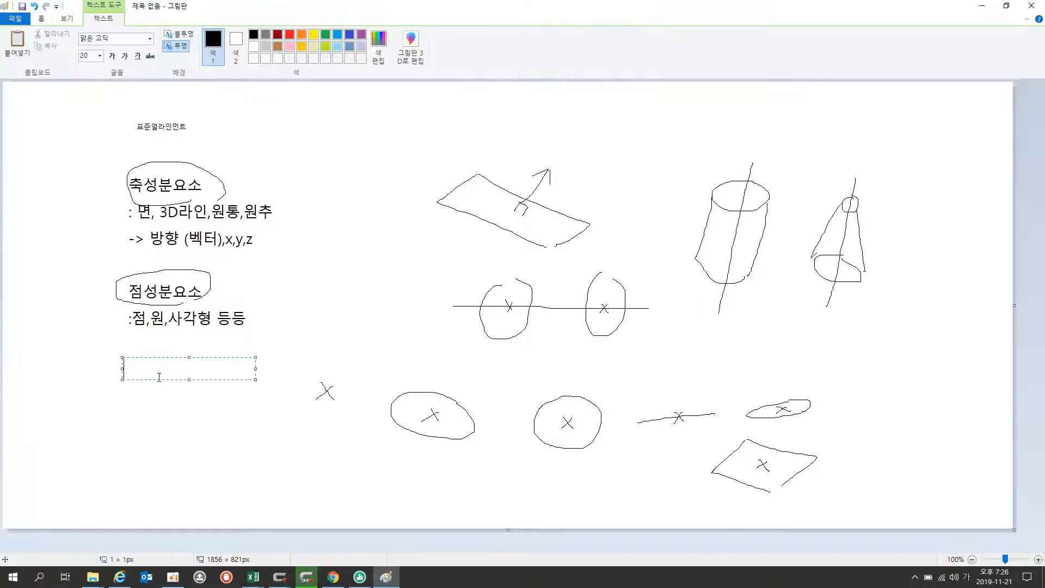
{"action": "type", "text": "ㅆ"}
{"action": "key", "text": "BackSpace"}
{"action": "key", "text": "Hangul"}
{"action": "type", "text": "TTransla "}
{"action": "type", "text": "ion"}
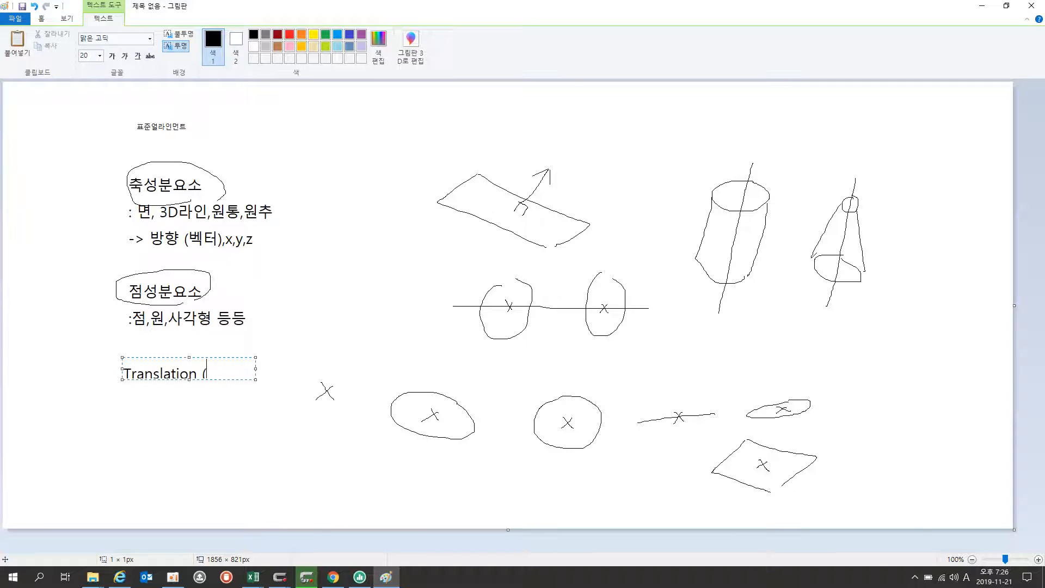
Add the Korean term "(병진이동)" after Translation in the note
{"action": "type", "text": " (dl"}
{"action": "key", "text": "BackSpace"}
{"action": "key", "text": "BackSpace"}
{"action": "key", "text": "Hangul"}
{"action": "type", "text": "병진이"}
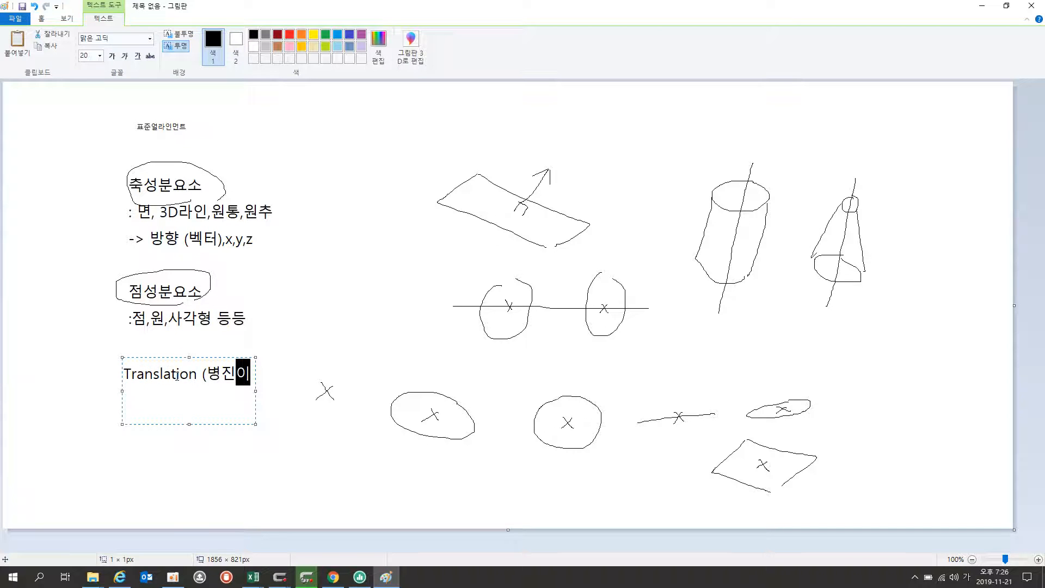
{"action": "type", "text": "동)"}
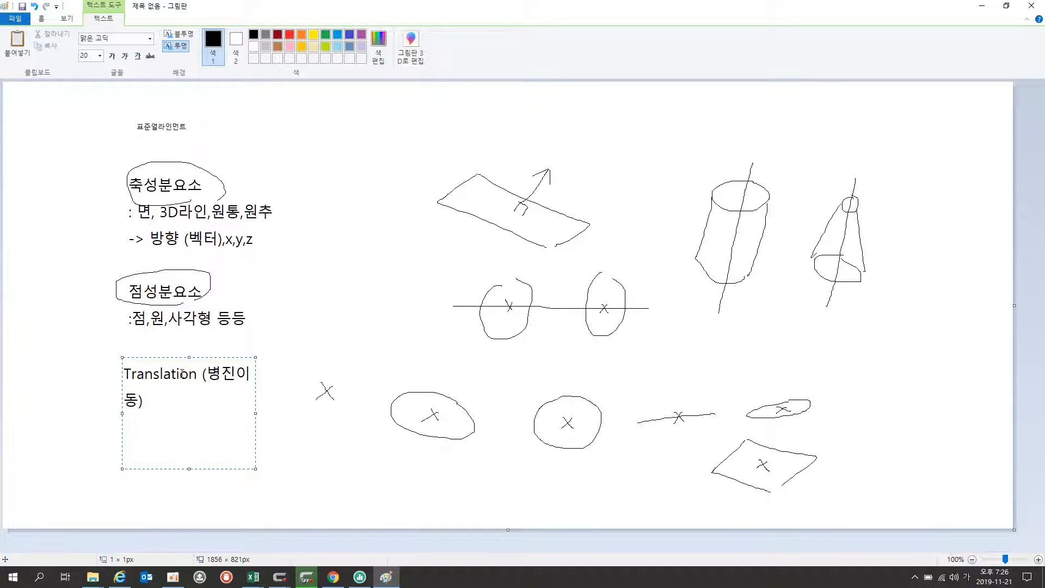
Widen the text area and add "x,y,z" after "Translation (병진이동)" in the note
{"action": "left_click_drag", "start_coordinate": [255, 413], "coordinate": [450, 412]}
{"action": "type", "text": "ㅌ"}
{"action": "key", "text": "BackSpace"}
{"action": "key", "text": "Hangul"}
{"action": "type", "text": "x,y,"}
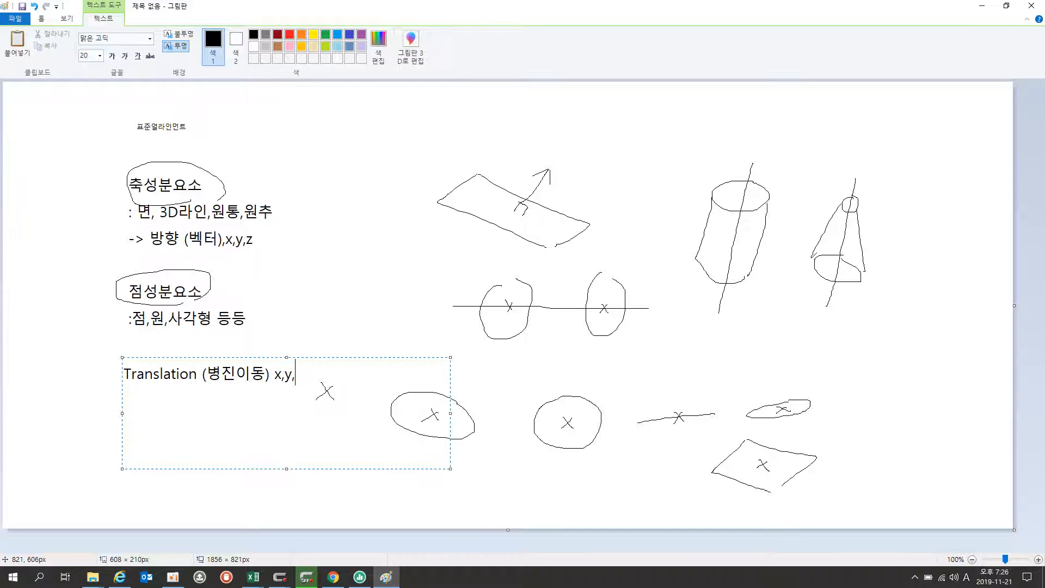
{"action": "type", "text": "z"}
{"action": "key", "text": "Return"}
Add a second line "Rotation x,y,z" below the Translation line and finish the text note
{"action": "key", "text": "Hangul"}
{"action": "type", "text": "ㄲ"}
{"action": "key", "text": "BackSpace"}
{"action": "key", "text": "Hangul"}
{"action": "type", "text": "Rotation x,y,z"}
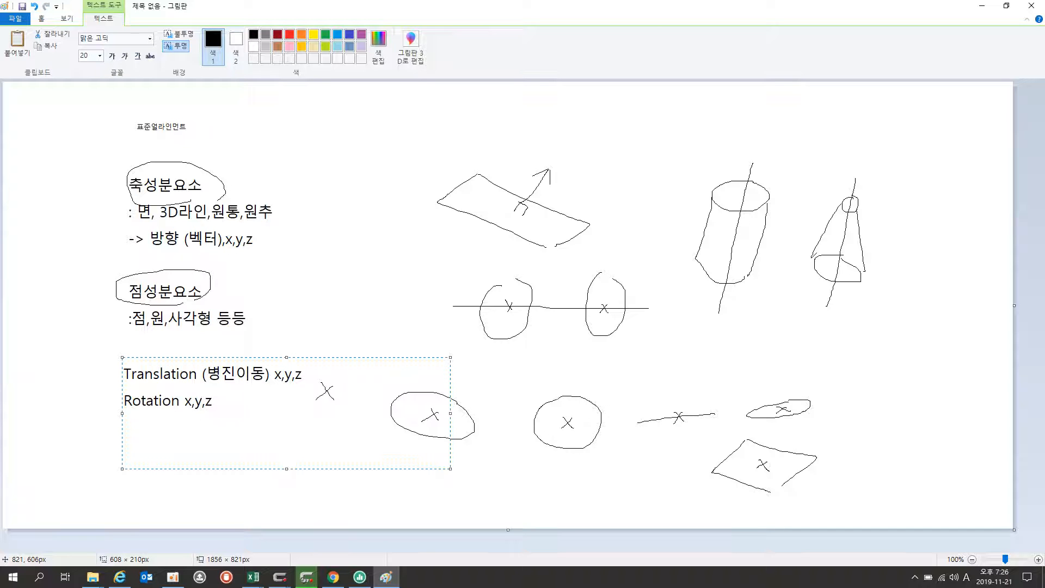
{"action": "left_click", "coordinate": [914, 257]}
Switch to CALYPSO and examine the X, Y and Z axes at the part's corner from several angles
{"action": "key", "text": "alt+Tab"}
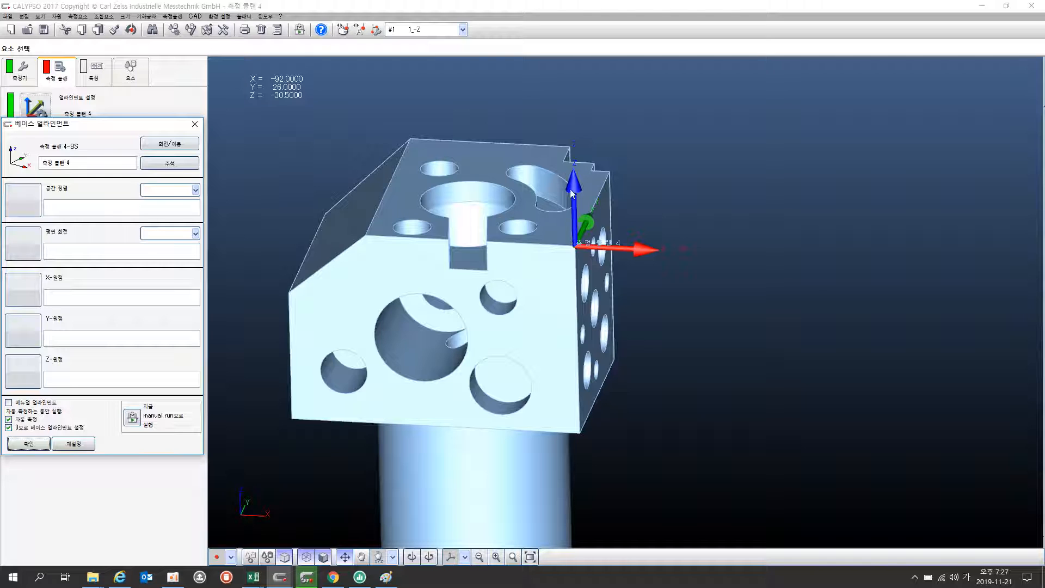
{"action": "left_click", "coordinate": [576, 234]}
{"action": "left_click_drag", "start_coordinate": [589, 251], "coordinate": [592, 251]}
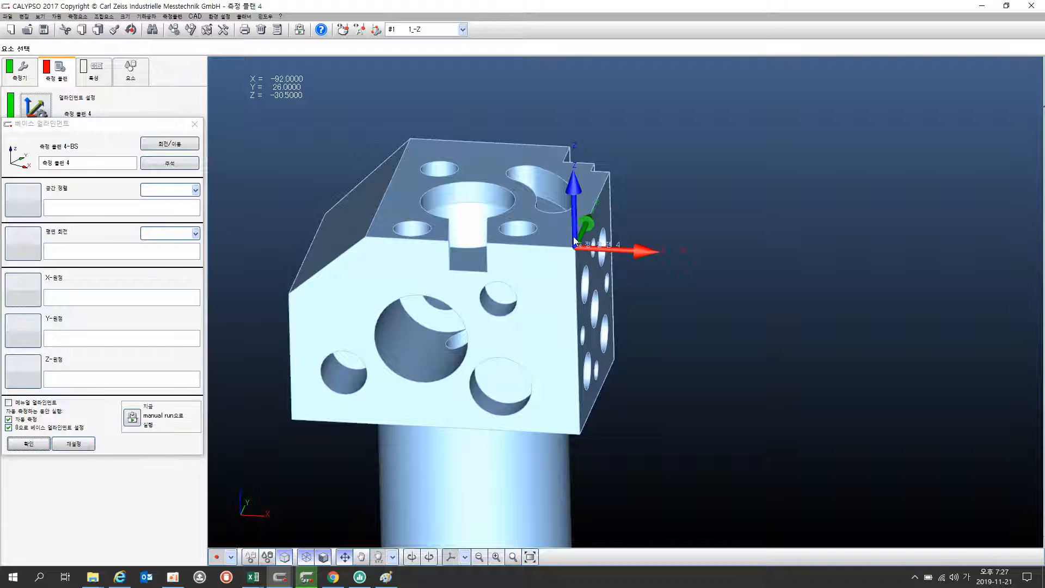
{"action": "left_click_drag", "start_coordinate": [523, 393], "coordinate": [496, 403]}
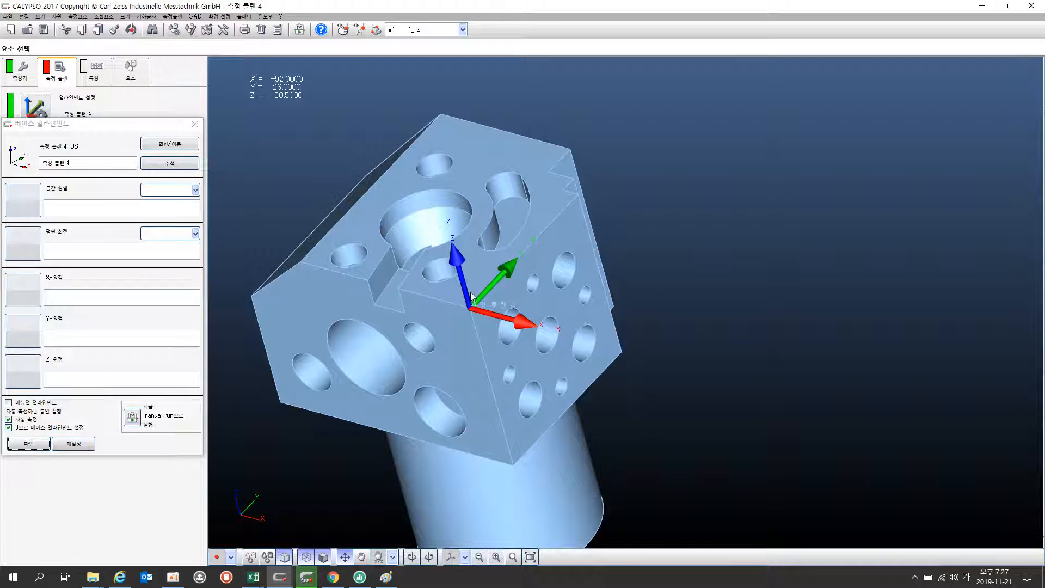
{"action": "left_click_drag", "start_coordinate": [473, 287], "coordinate": [497, 308]}
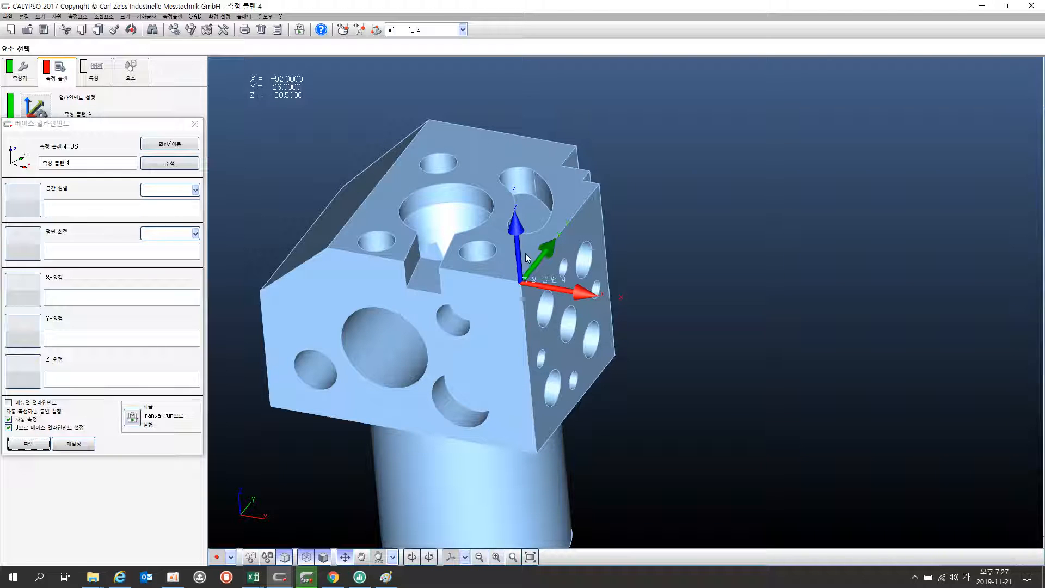
{"action": "mouse_move", "coordinate": [559, 289]}
{"action": "left_mouse_down"}
{"action": "mouse_move", "coordinate": [547, 285]}
{"action": "mouse_move", "coordinate": [566, 282]}
{"action": "mouse_move", "coordinate": [545, 283]}
{"action": "left_mouse_up"}
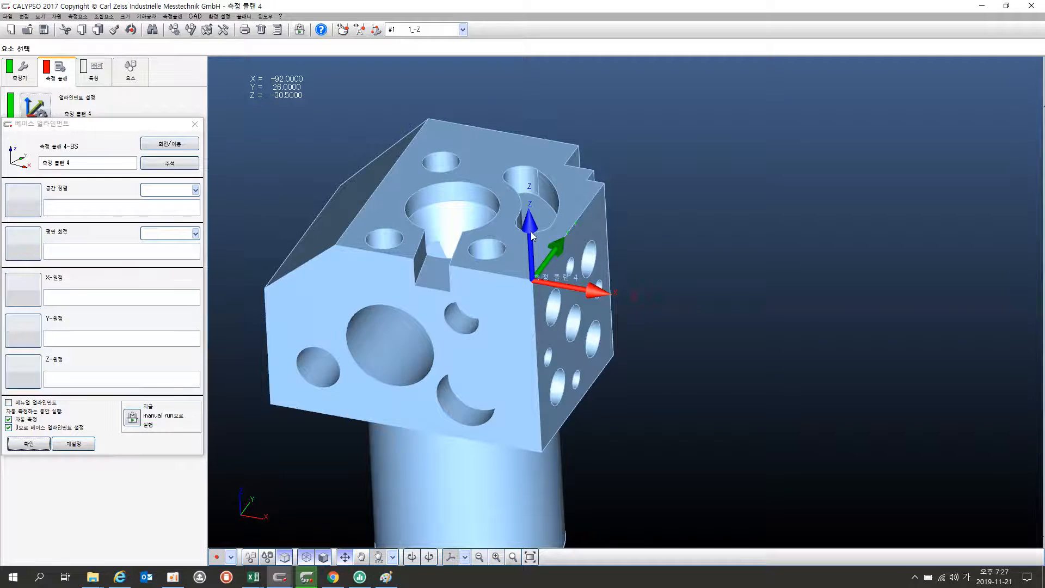
Define a new rotation point for the model view (회전 포인트 정의) and check how the part turns around it
{"action": "middle_click_drag", "start_coordinate": [531, 231], "coordinate": [469, 246]}
{"action": "right_click", "coordinate": [469, 245]}
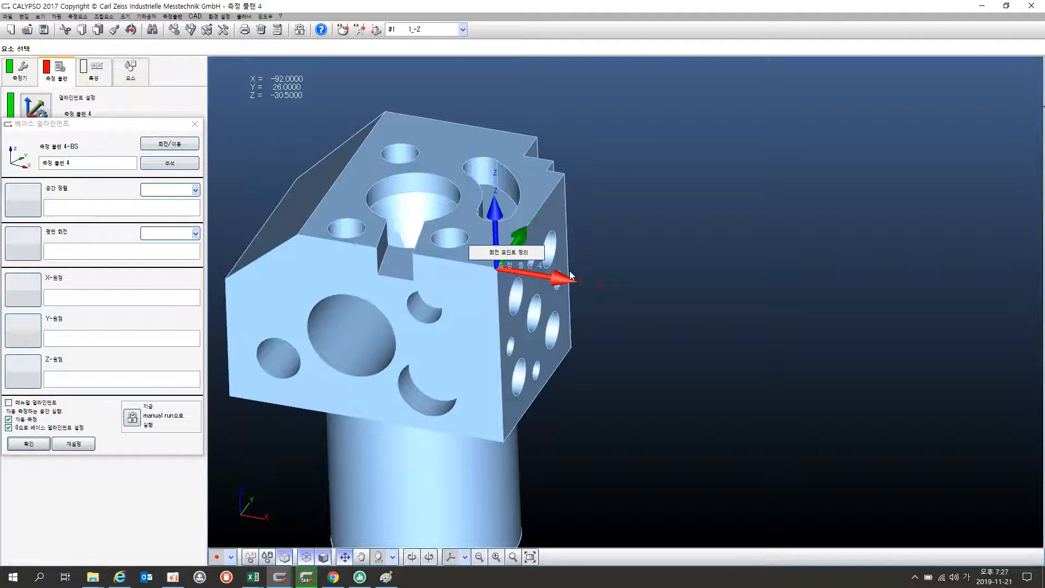
{"action": "left_click", "coordinate": [519, 253]}
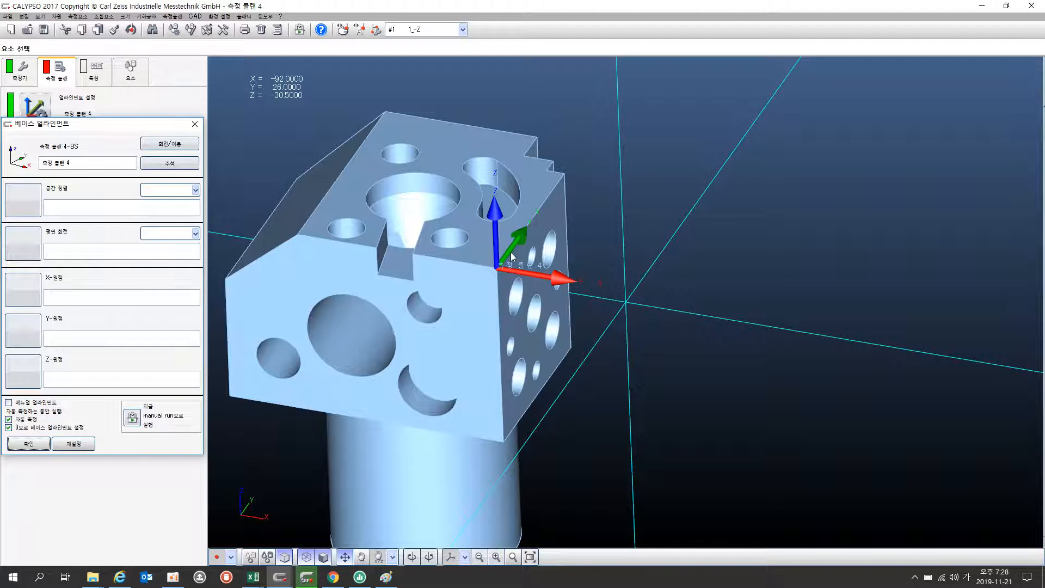
{"action": "left_click", "coordinate": [472, 300]}
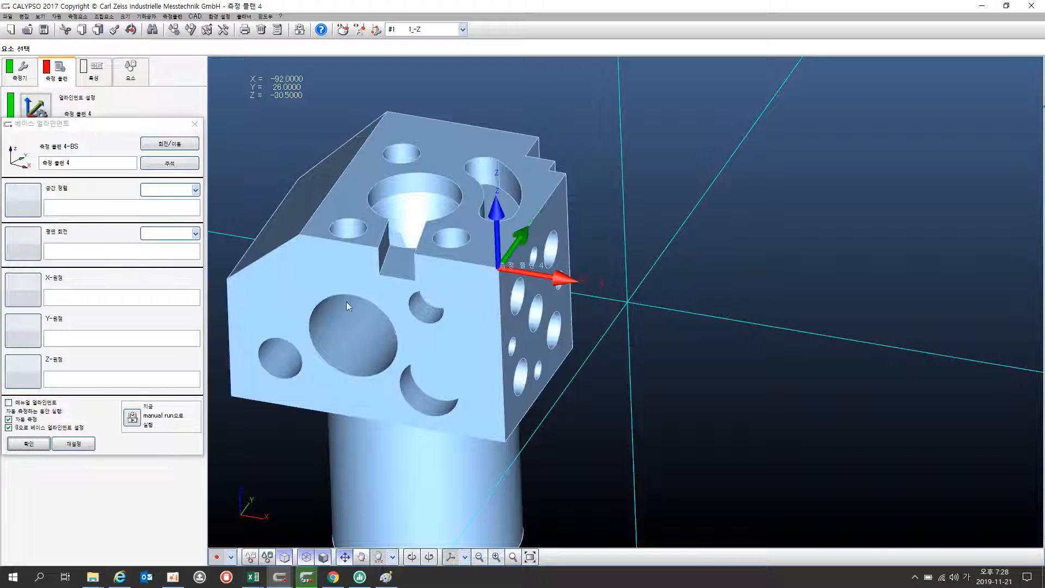
{"action": "middle_click_drag", "start_coordinate": [496, 227], "coordinate": [224, 231]}
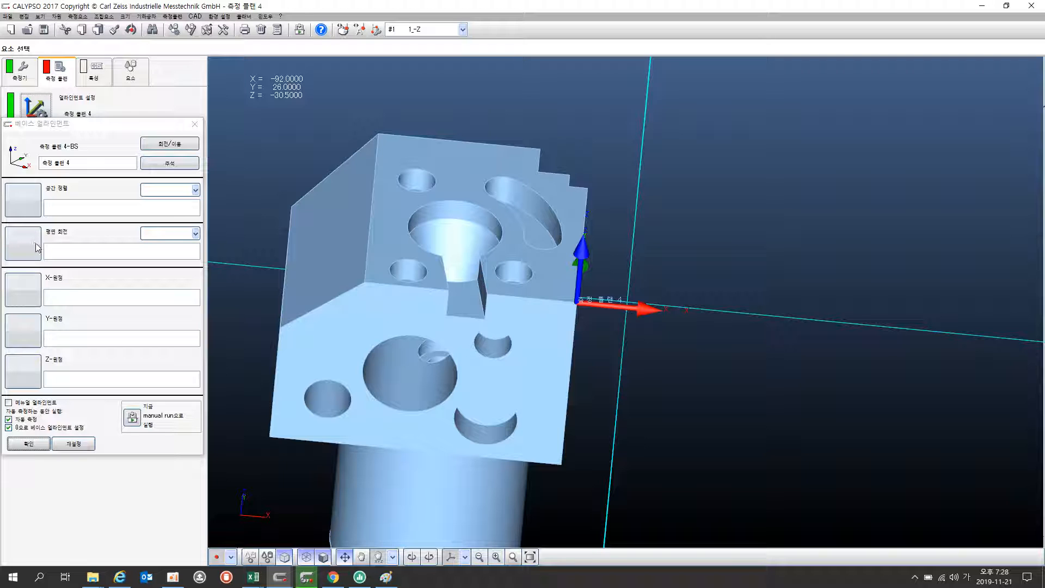
{"action": "left_click_drag", "start_coordinate": [469, 316], "coordinate": [404, 319]}
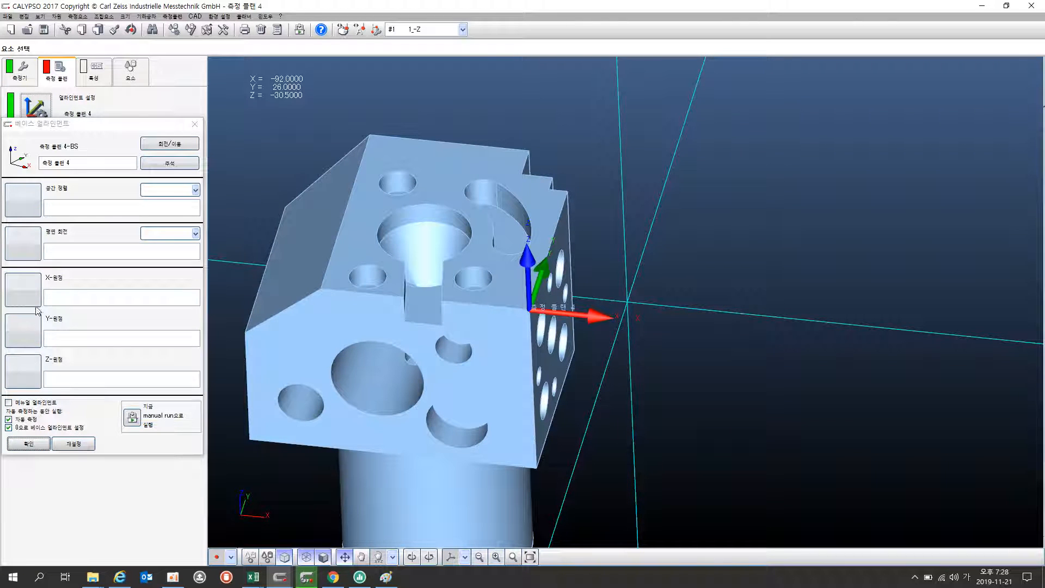
{"action": "middle_click_drag", "start_coordinate": [387, 366], "coordinate": [486, 344]}
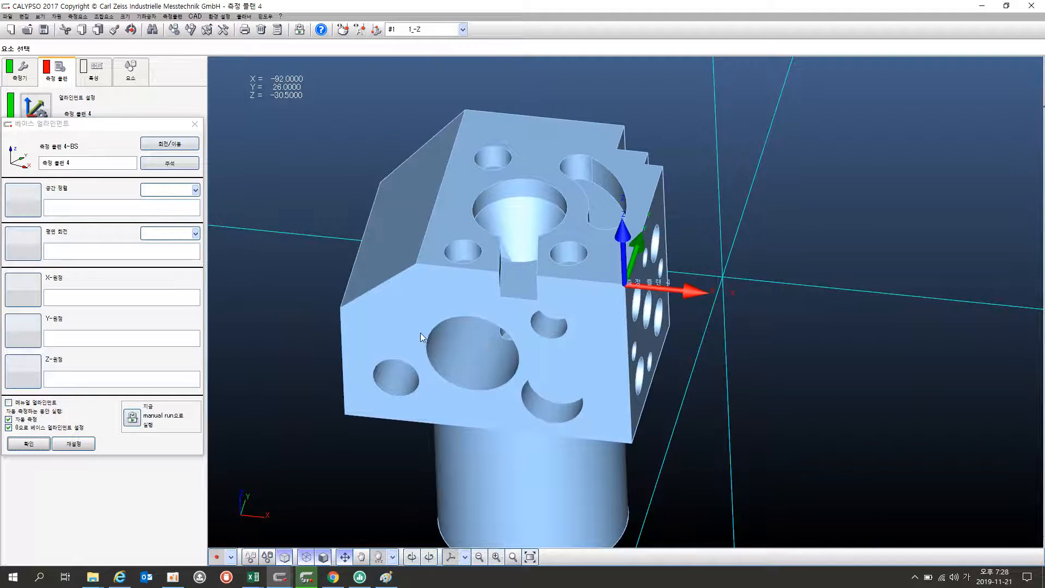
Assign the plane 면1 as the spatial alignment (공간 정렬) element of the base alignment
{"action": "left_click", "coordinate": [35, 211]}
{"action": "left_click", "coordinate": [32, 233]}
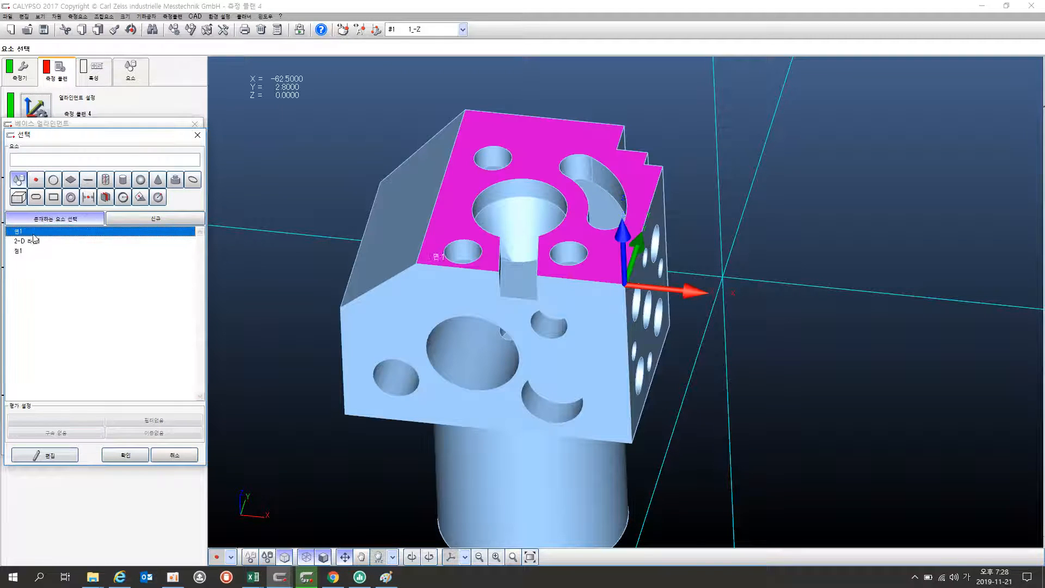
{"action": "left_click", "coordinate": [125, 454]}
Examine the plane 면1 from the front and from above relative to the Z axis and the remaining rotation
{"action": "mouse_move", "coordinate": [514, 321]}
{"action": "left_mouse_down"}
{"action": "mouse_move", "coordinate": [516, 293]}
{"action": "mouse_move", "coordinate": [510, 308]}
{"action": "left_mouse_up"}
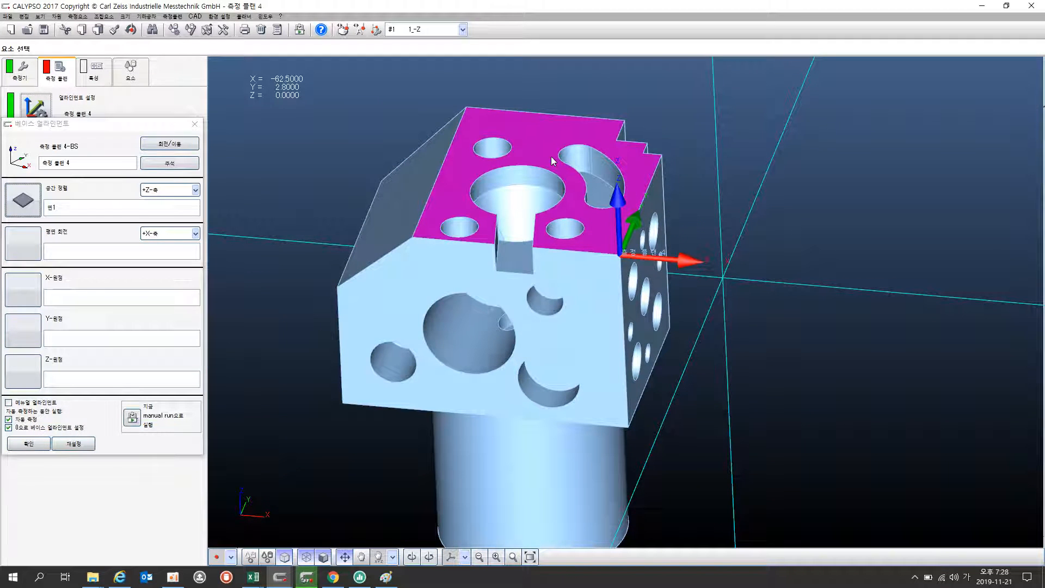
{"action": "mouse_move", "coordinate": [549, 142]}
{"action": "left_mouse_down"}
{"action": "mouse_move", "coordinate": [532, 115]}
{"action": "mouse_move", "coordinate": [536, 96]}
{"action": "mouse_move", "coordinate": [548, 122]}
{"action": "left_mouse_up"}
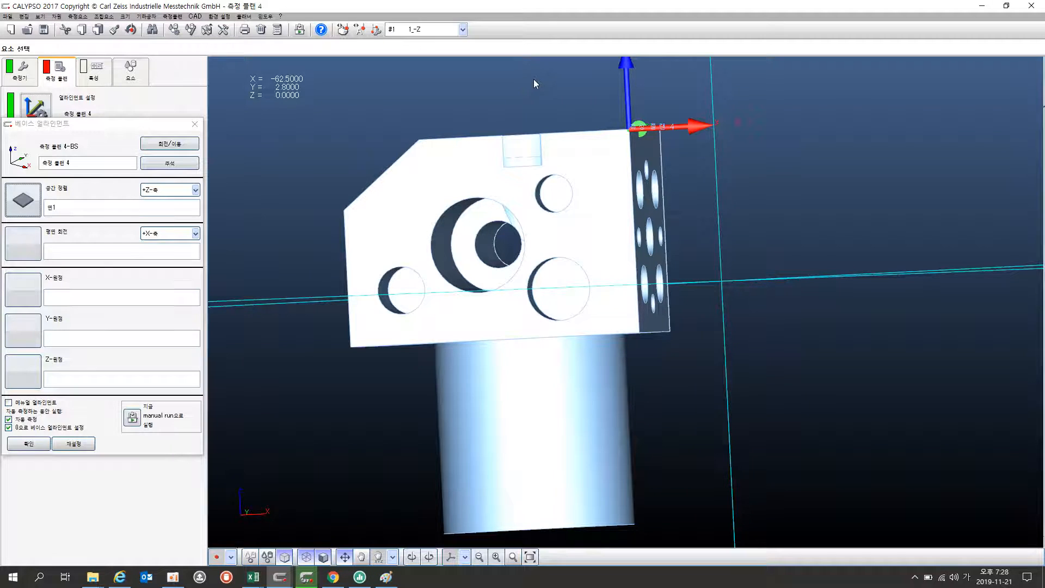
{"action": "left_click_drag", "start_coordinate": [541, 77], "coordinate": [553, 132]}
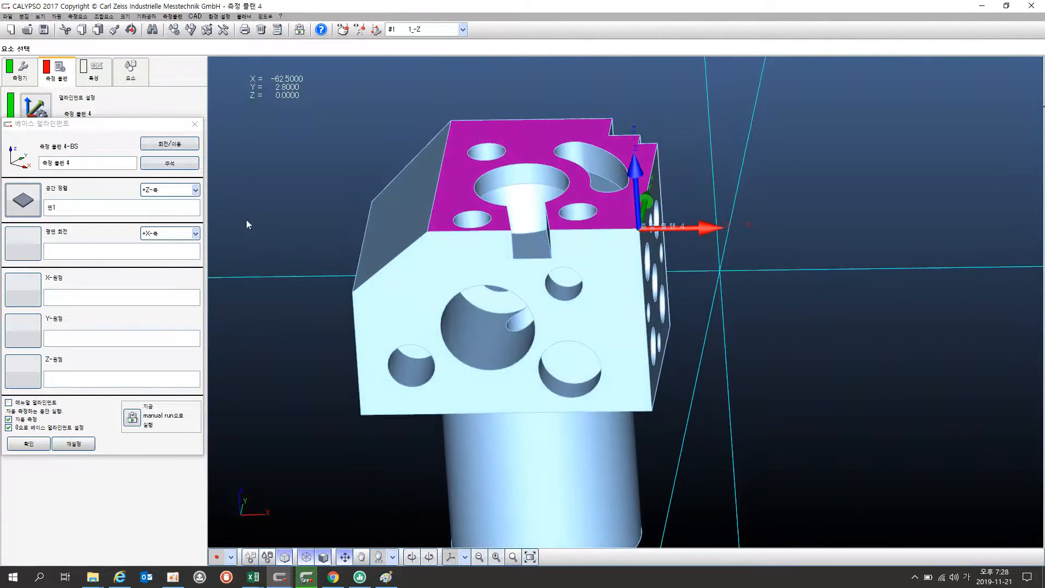
{"action": "left_click_drag", "start_coordinate": [425, 237], "coordinate": [450, 249]}
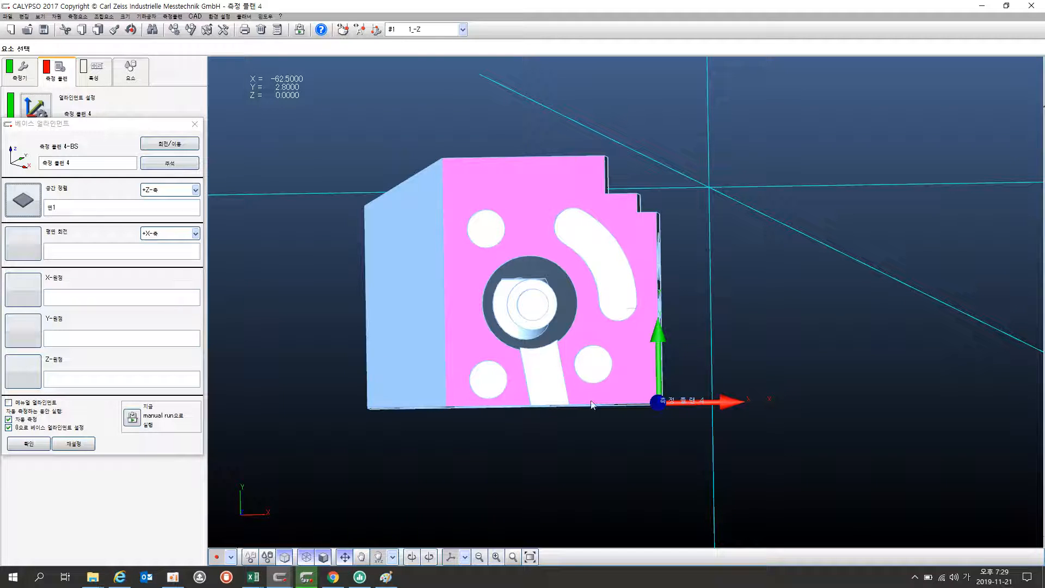
{"action": "right_click_drag", "start_coordinate": [536, 417], "coordinate": [529, 366]}
{"action": "middle_click_drag", "start_coordinate": [528, 366], "coordinate": [507, 357]}
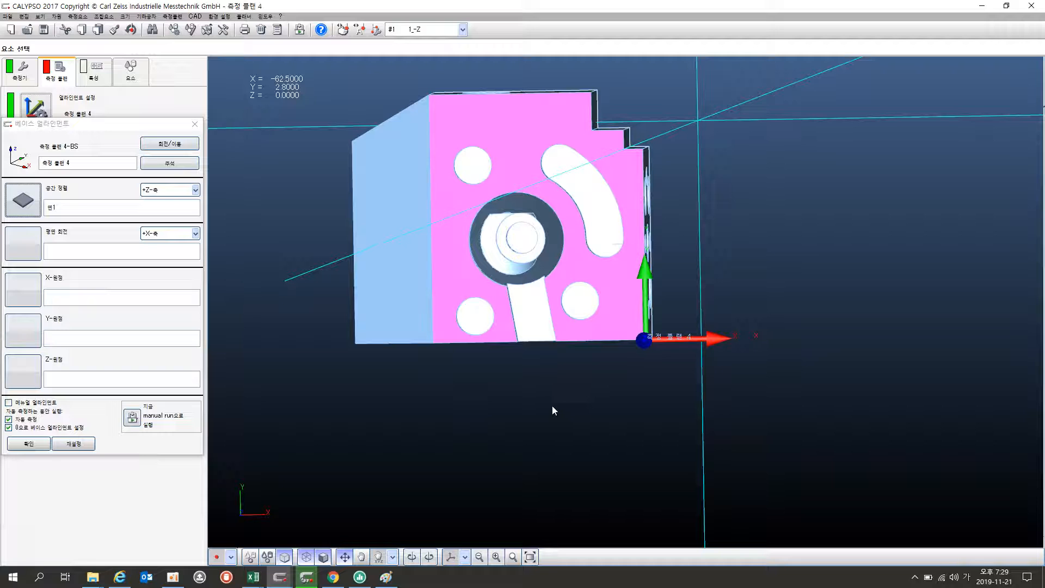
{"action": "left_click_drag", "start_coordinate": [554, 403], "coordinate": [550, 402]}
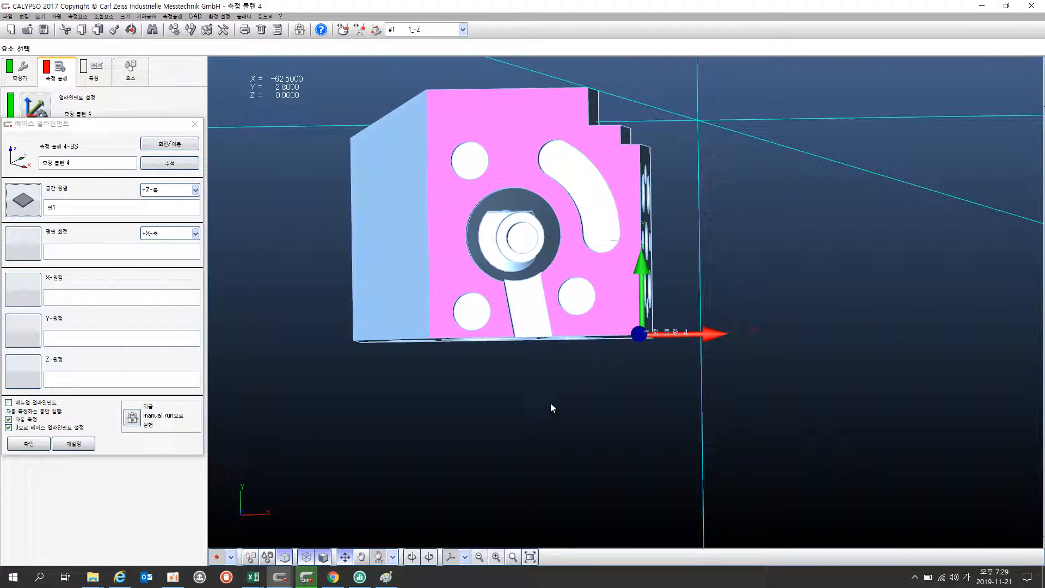
Assign the line 2-D 라인1 as the planar rotation (평면 회전) element of the base alignment
{"action": "left_click", "coordinate": [37, 254]}
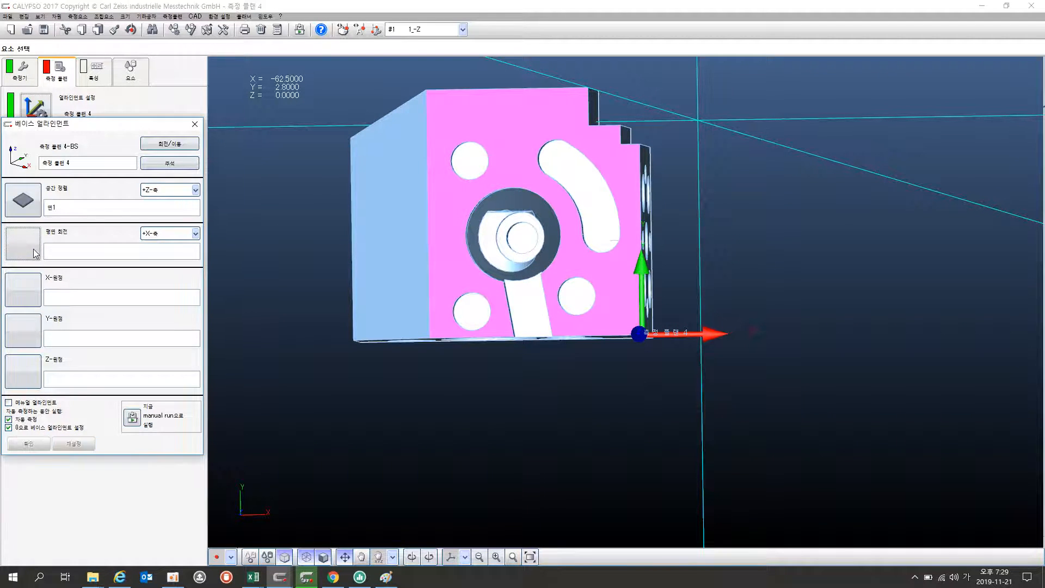
{"action": "left_click", "coordinate": [41, 241]}
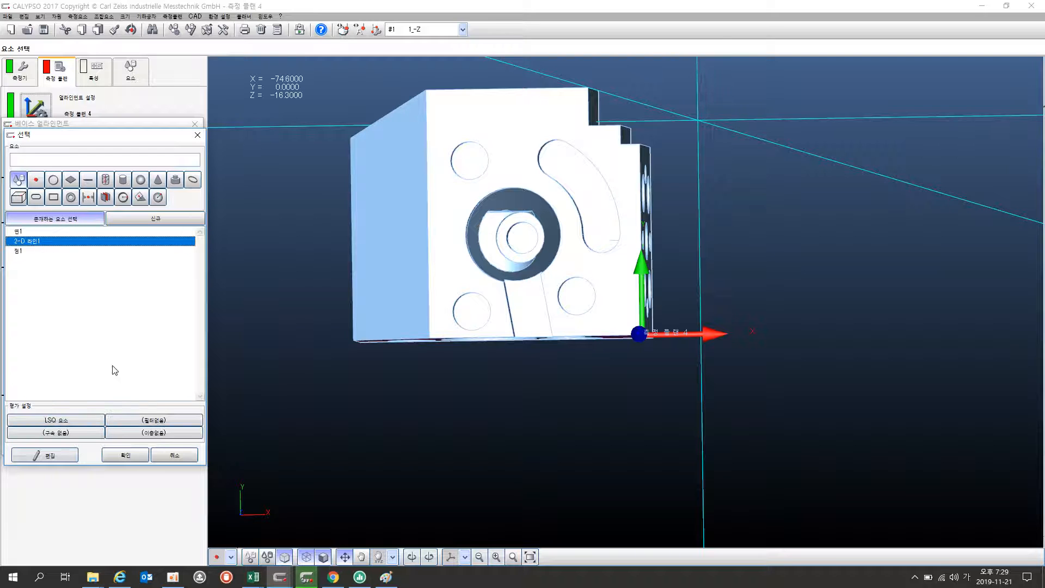
{"action": "left_click", "coordinate": [125, 455]}
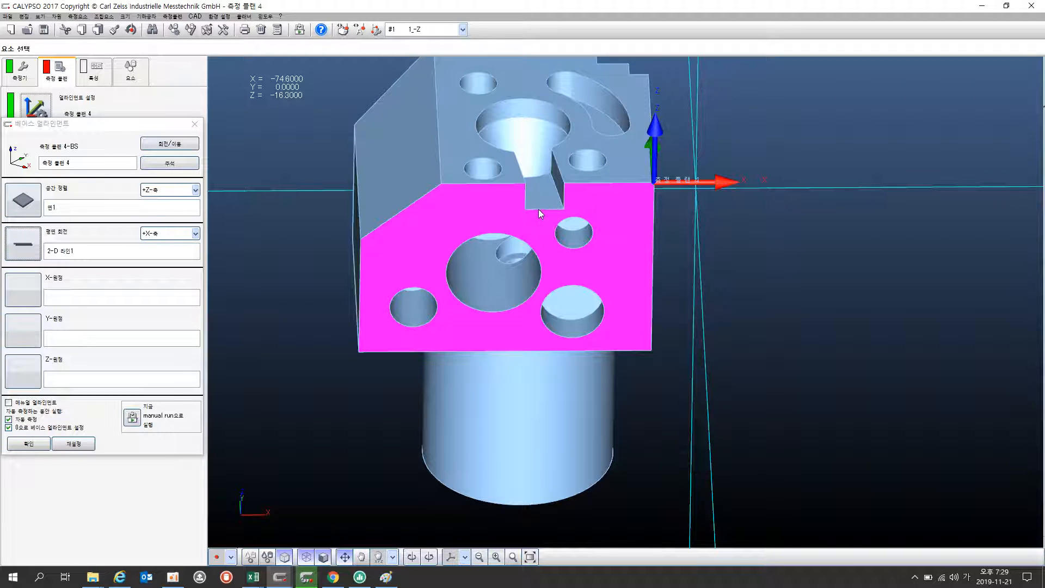
Examine the front face carrying 2-D 라인1 from above and from the front relative to the X axis
{"action": "middle_click_drag", "start_coordinate": [474, 225], "coordinate": [471, 300]}
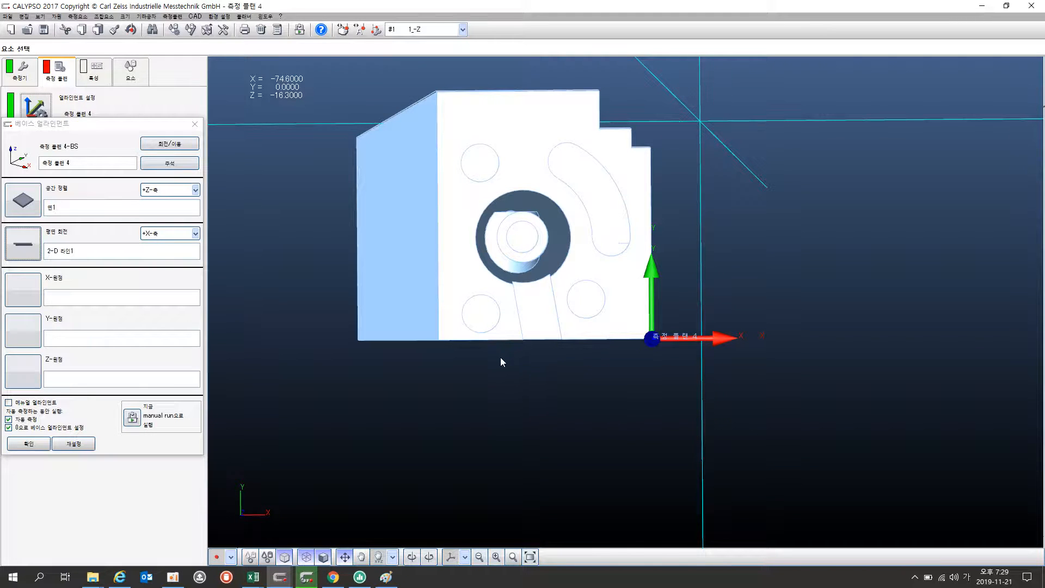
{"action": "left_click_drag", "start_coordinate": [477, 357], "coordinate": [486, 278]}
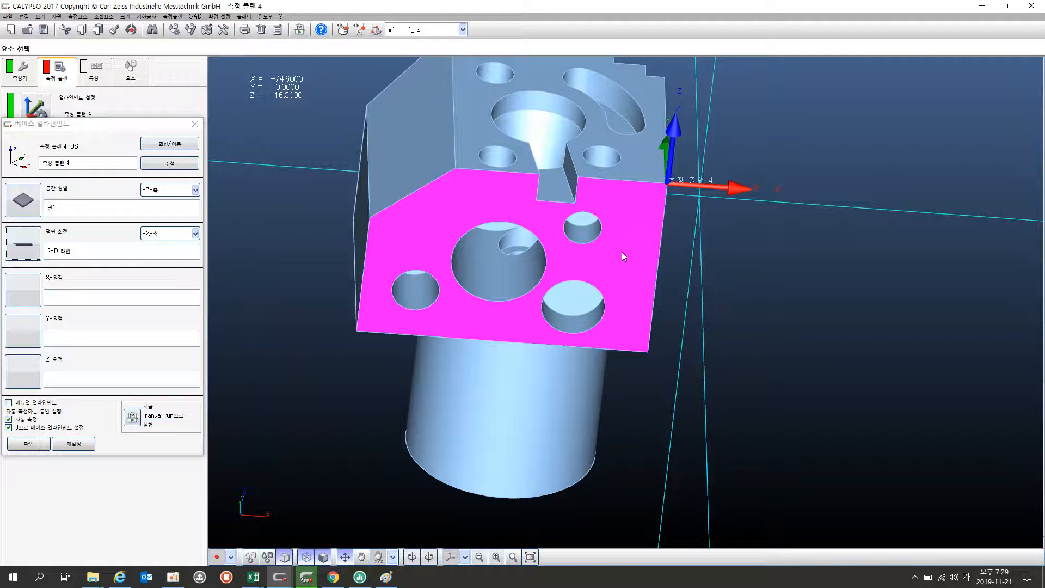
{"action": "left_click_drag", "start_coordinate": [619, 246], "coordinate": [603, 326]}
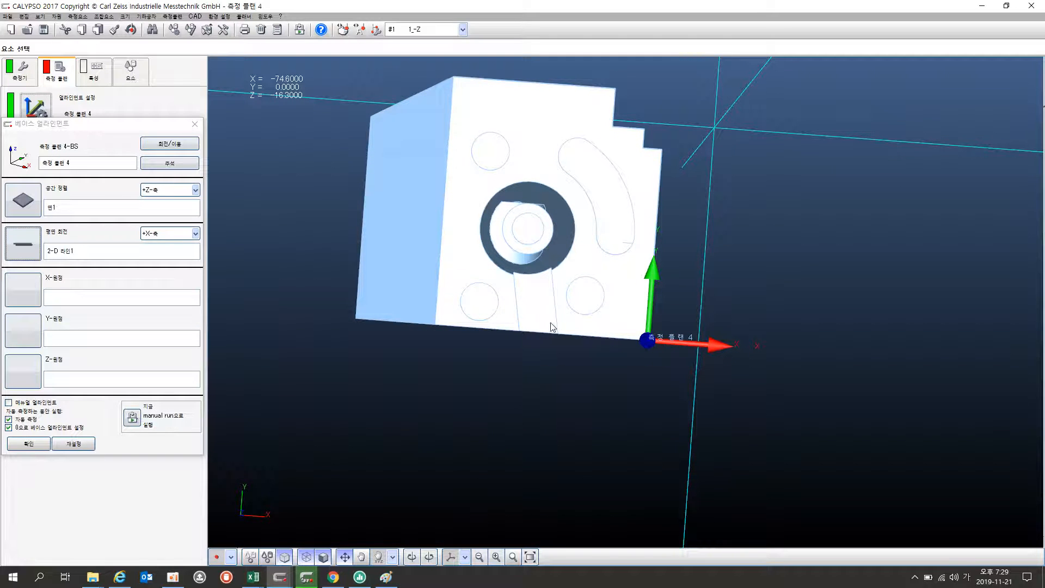
{"action": "left_click_drag", "start_coordinate": [550, 351], "coordinate": [560, 293]}
{"action": "left_click_drag", "start_coordinate": [382, 273], "coordinate": [534, 339]}
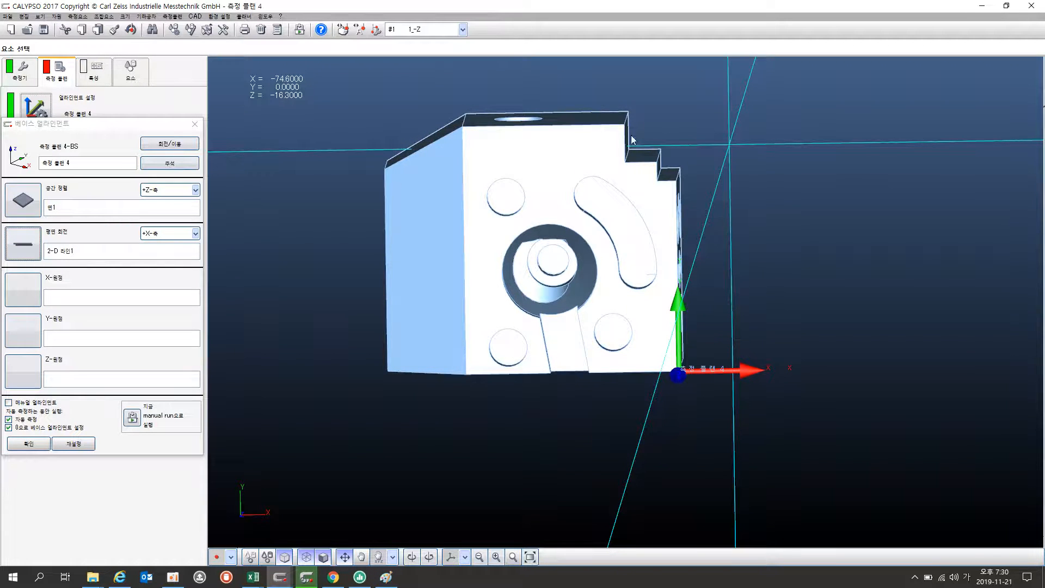
{"action": "left_click_drag", "start_coordinate": [633, 139], "coordinate": [642, 122]}
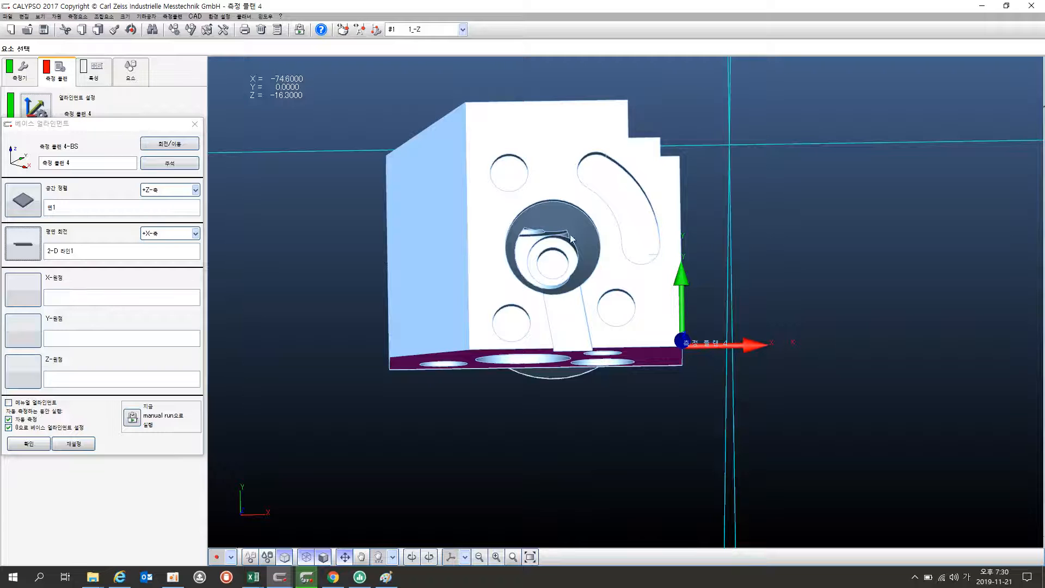
{"action": "left_click_drag", "start_coordinate": [562, 261], "coordinate": [565, 230]}
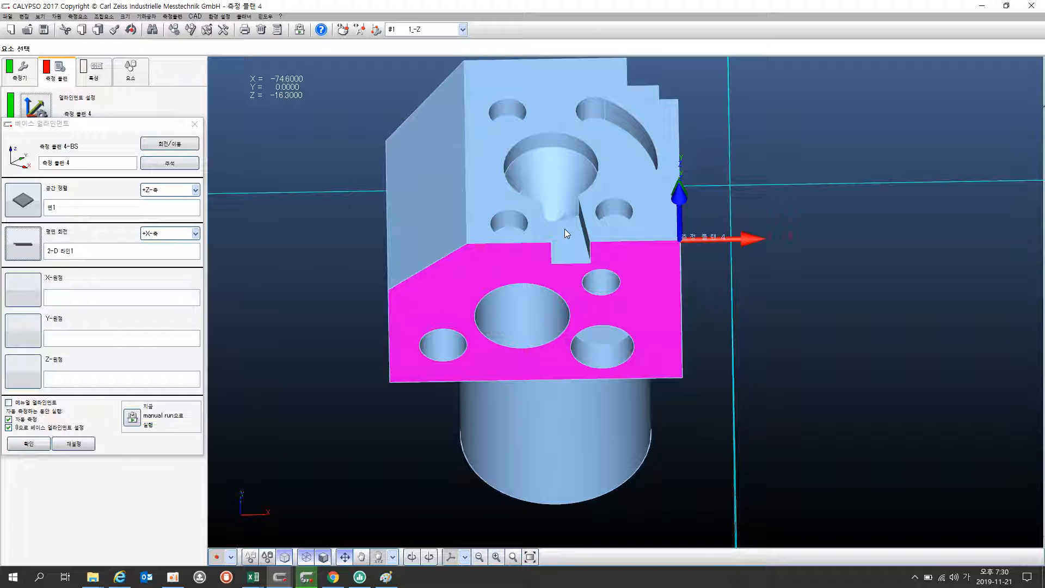
Assign the point 점1 as the X origin (X-원점) of the base alignment
{"action": "left_click", "coordinate": [31, 298]}
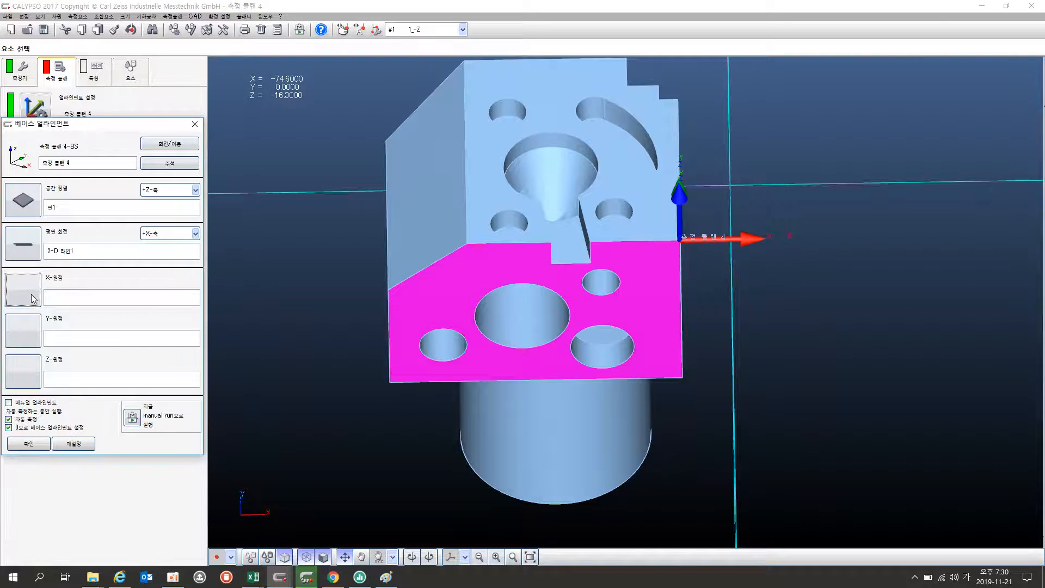
{"action": "left_click", "coordinate": [31, 251]}
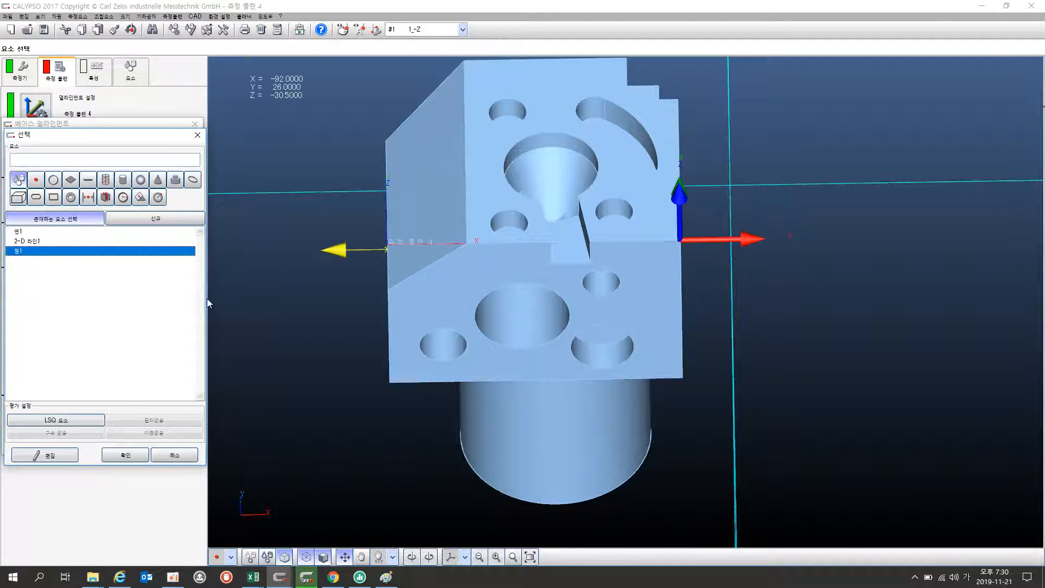
{"action": "left_click", "coordinate": [140, 456]}
Assign the point 점1 as the Y origin (Y-원점) of the base alignment
{"action": "middle_click_drag", "start_coordinate": [314, 361], "coordinate": [328, 409]}
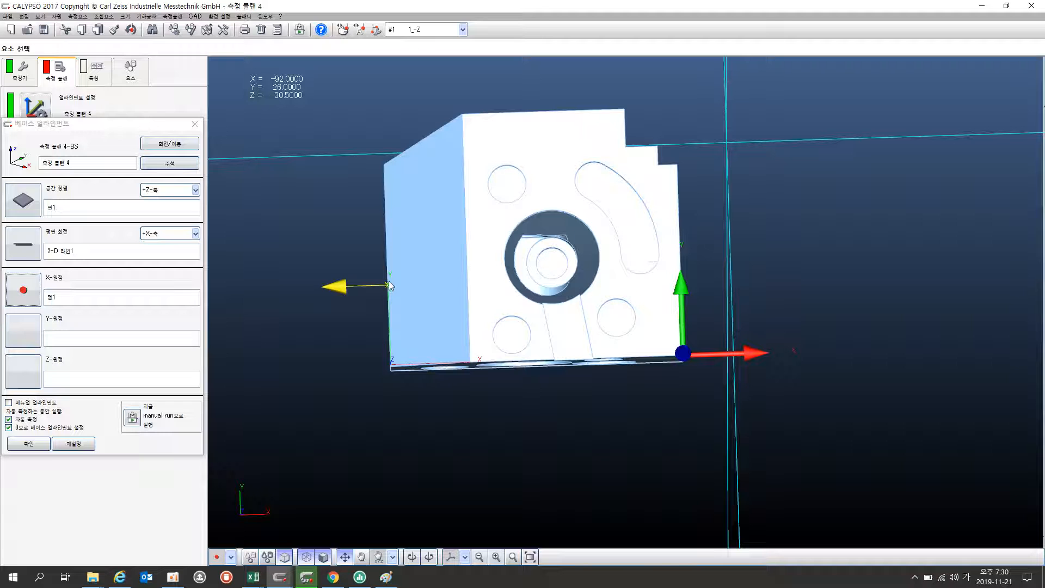
{"action": "middle_click_drag", "start_coordinate": [388, 361], "coordinate": [398, 300]}
{"action": "left_click", "coordinate": [24, 322]}
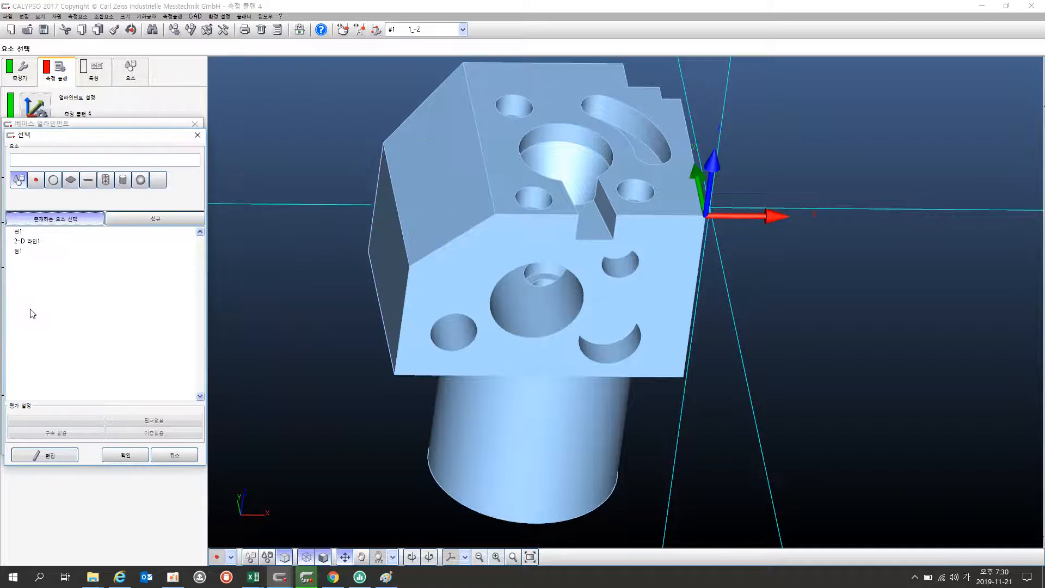
{"action": "left_click", "coordinate": [22, 251]}
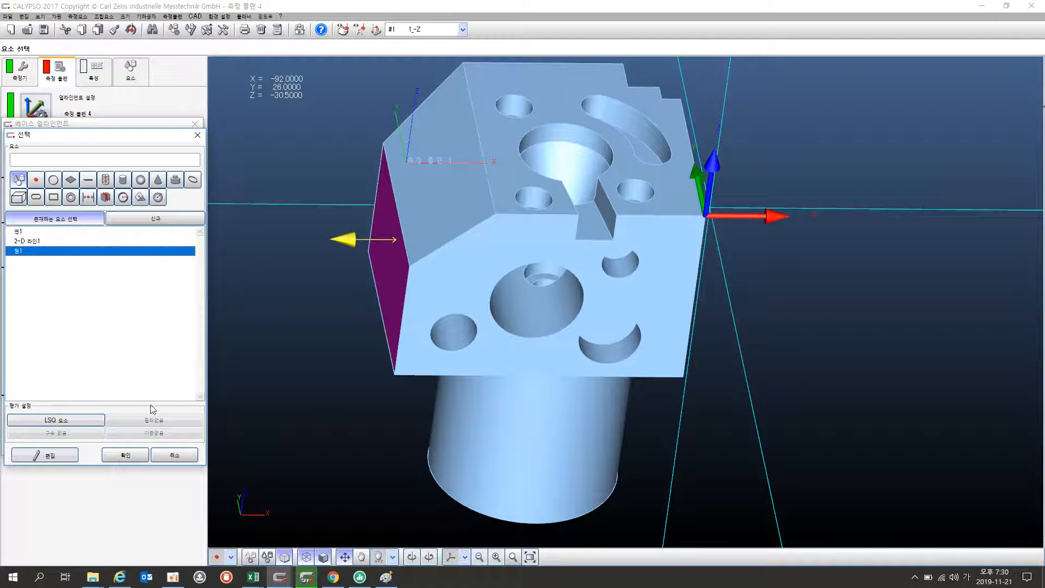
{"action": "left_click", "coordinate": [125, 454]}
{"action": "middle_click_drag", "start_coordinate": [400, 300], "coordinate": [390, 324]}
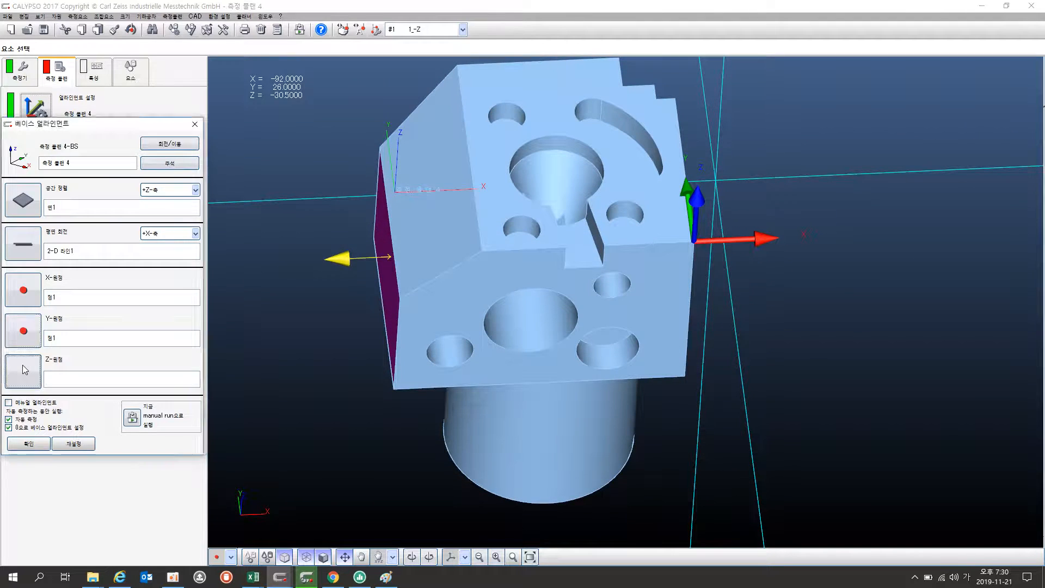
Assign the point 점1 as the Z origin (Z-원점) and apply the base alignment
{"action": "left_click", "coordinate": [26, 370]}
{"action": "left_click", "coordinate": [21, 251]}
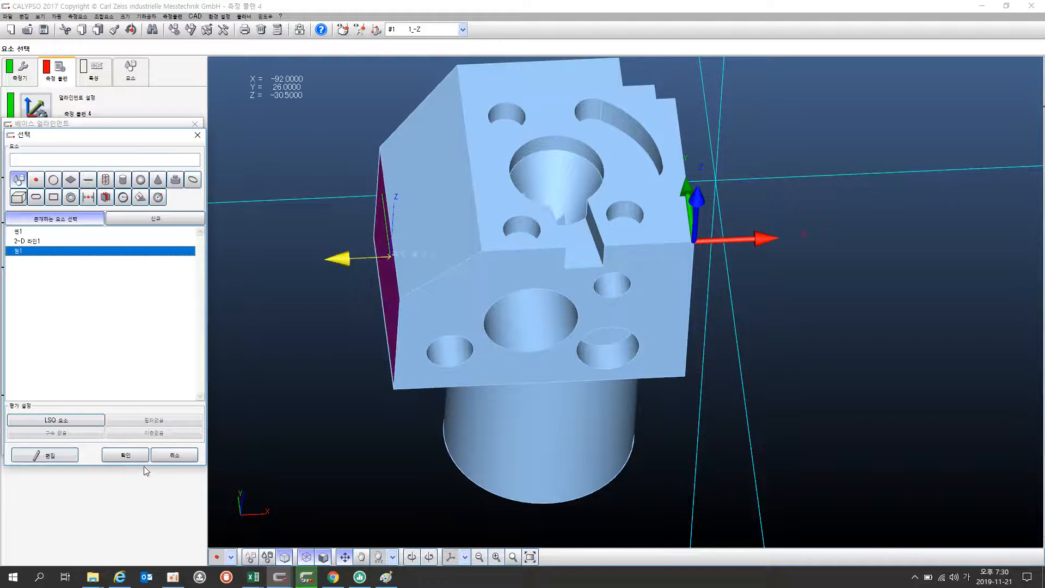
{"action": "left_click", "coordinate": [128, 455]}
{"action": "middle_click_drag", "start_coordinate": [409, 367], "coordinate": [410, 390]}
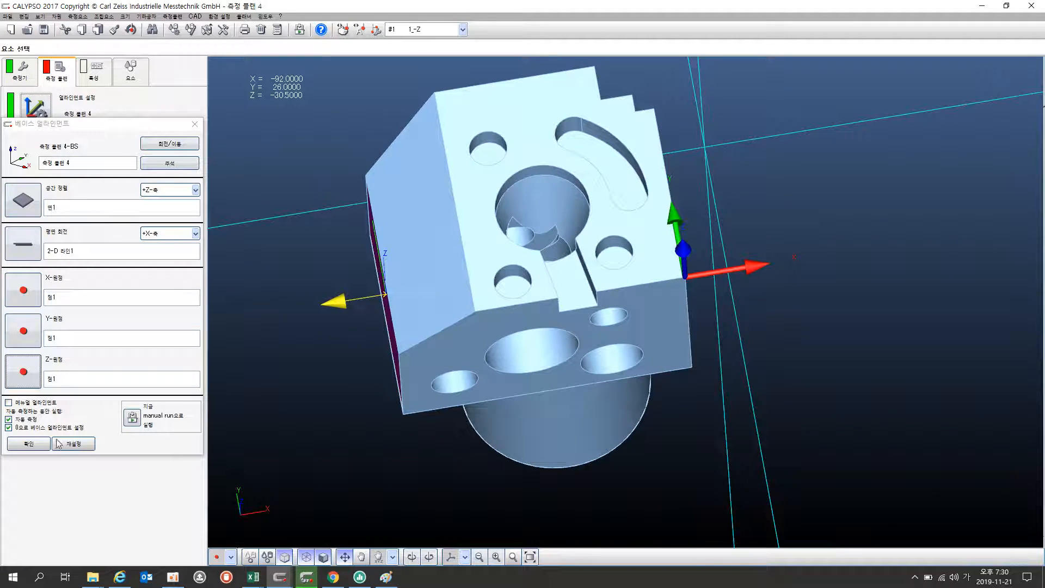
{"action": "middle_click_drag", "start_coordinate": [356, 409], "coordinate": [360, 442]}
{"action": "left_click", "coordinate": [30, 444]}
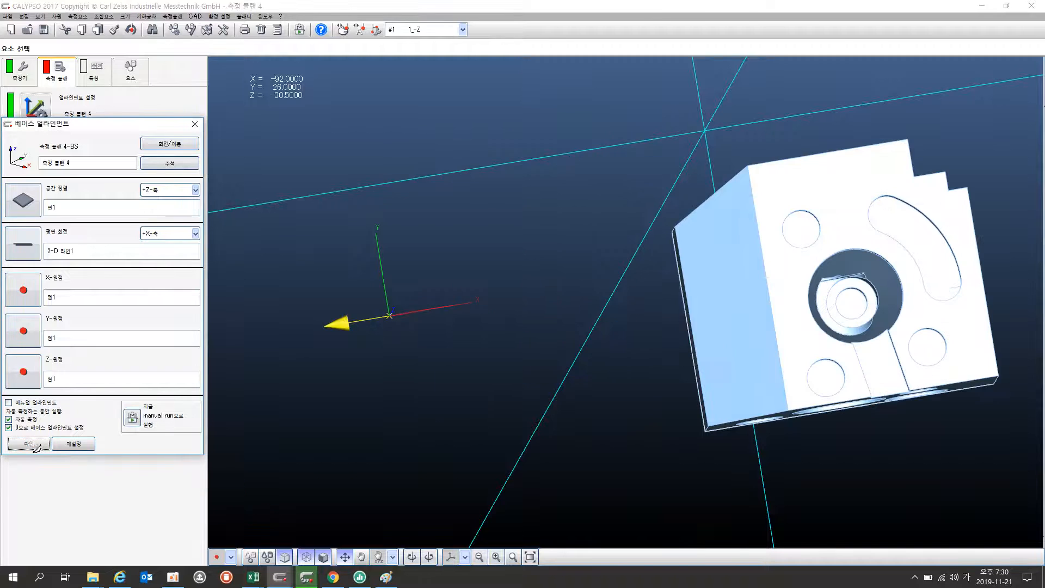
{"action": "middle_click_drag", "start_coordinate": [619, 422], "coordinate": [546, 318]}
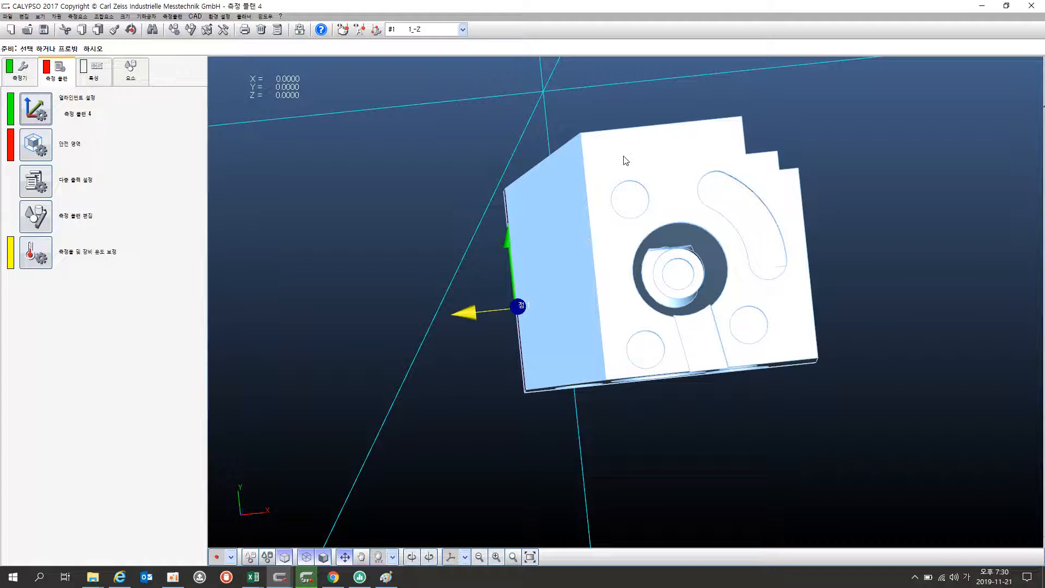
{"action": "middle_click_drag", "start_coordinate": [609, 209], "coordinate": [515, 307]}
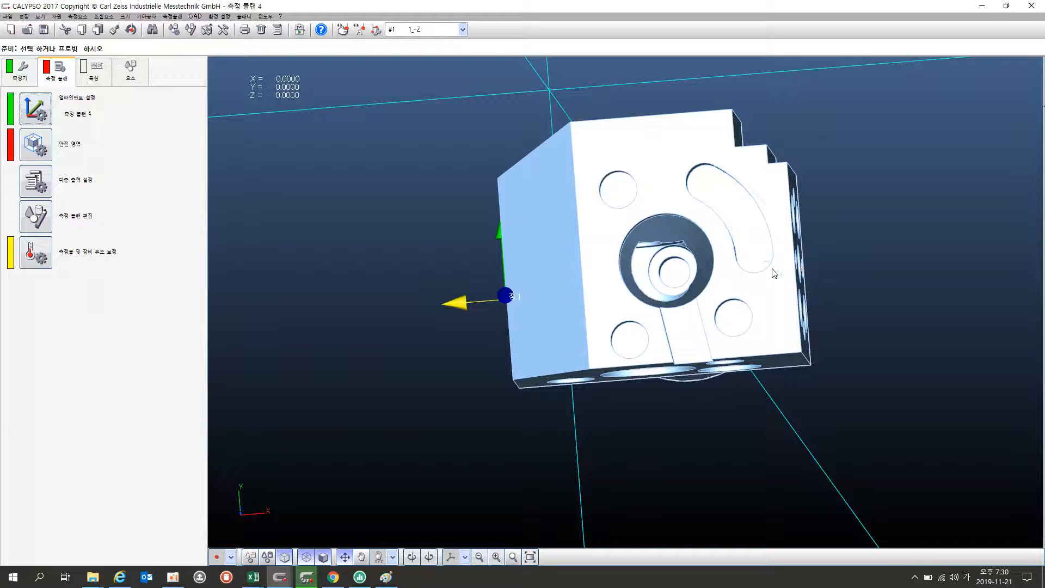
{"action": "middle_click_drag", "start_coordinate": [598, 292], "coordinate": [572, 278]}
Edit the current base alignment and assign the line 2-D 라인1 as the Y origin (Y-원점)
{"action": "left_click", "coordinate": [42, 116]}
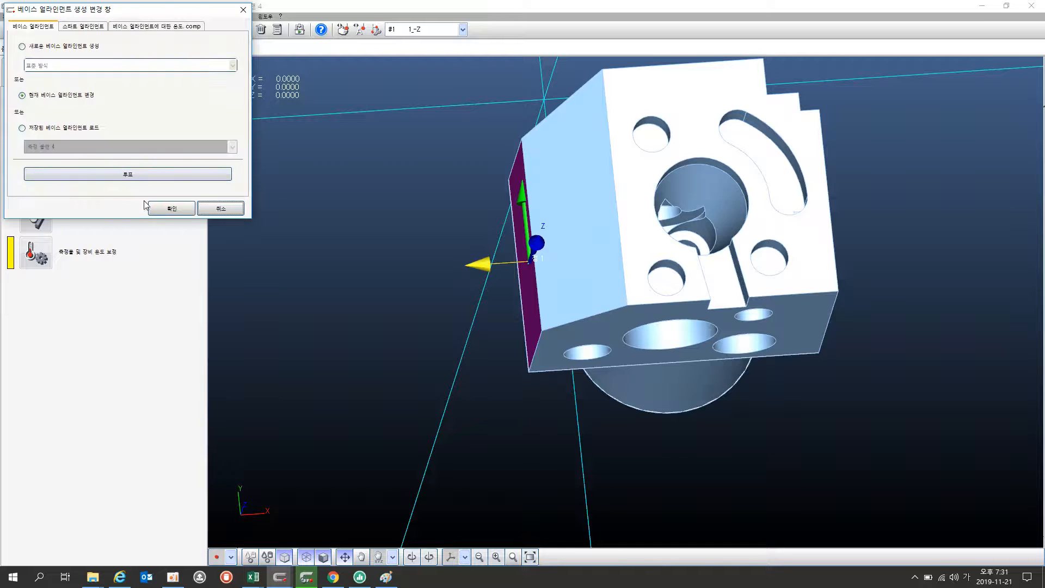
{"action": "left_click", "coordinate": [170, 209]}
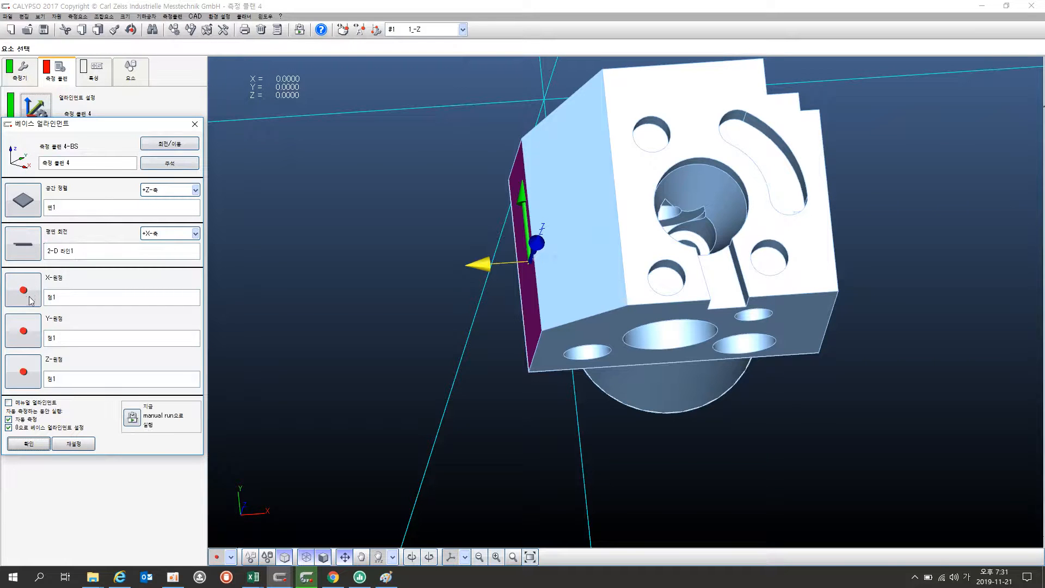
{"action": "middle_click_drag", "start_coordinate": [469, 295], "coordinate": [505, 269]}
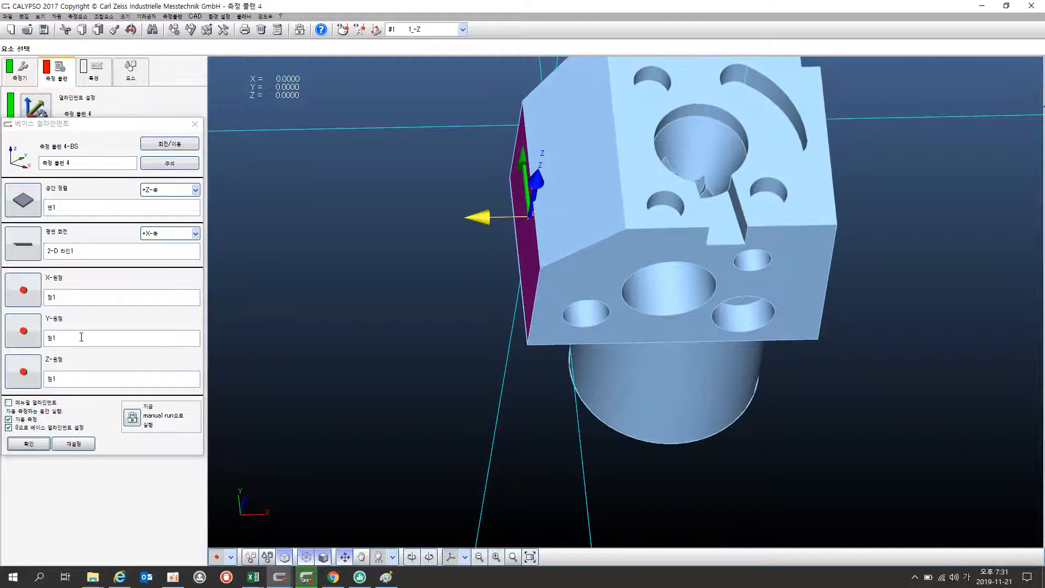
{"action": "left_click", "coordinate": [27, 338]}
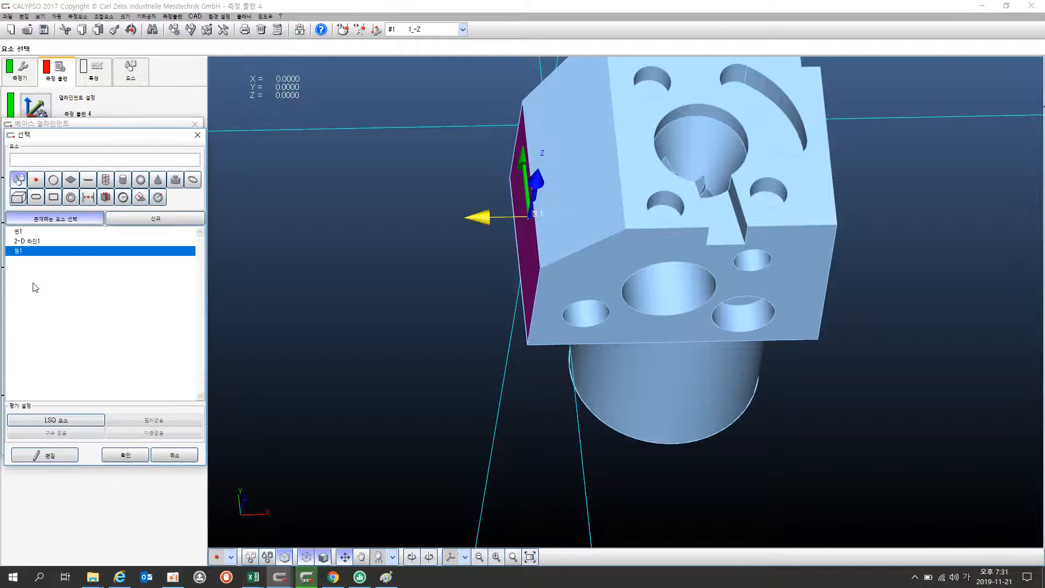
{"action": "left_click", "coordinate": [27, 241]}
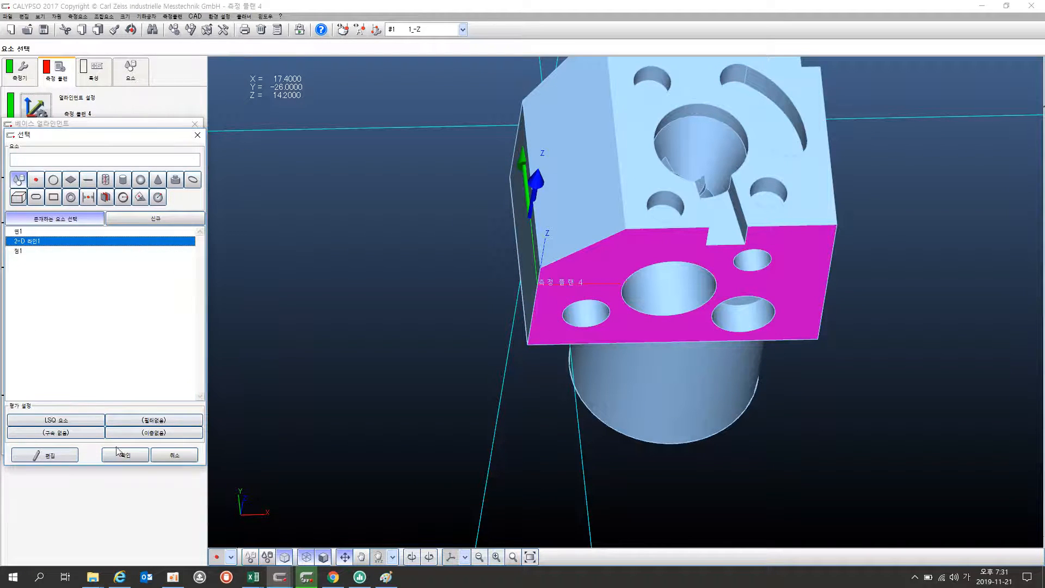
{"action": "left_click", "coordinate": [136, 455]}
Assign the plane 면1 as the Z origin (Z-원점) and apply the base alignment
{"action": "left_click", "coordinate": [26, 385]}
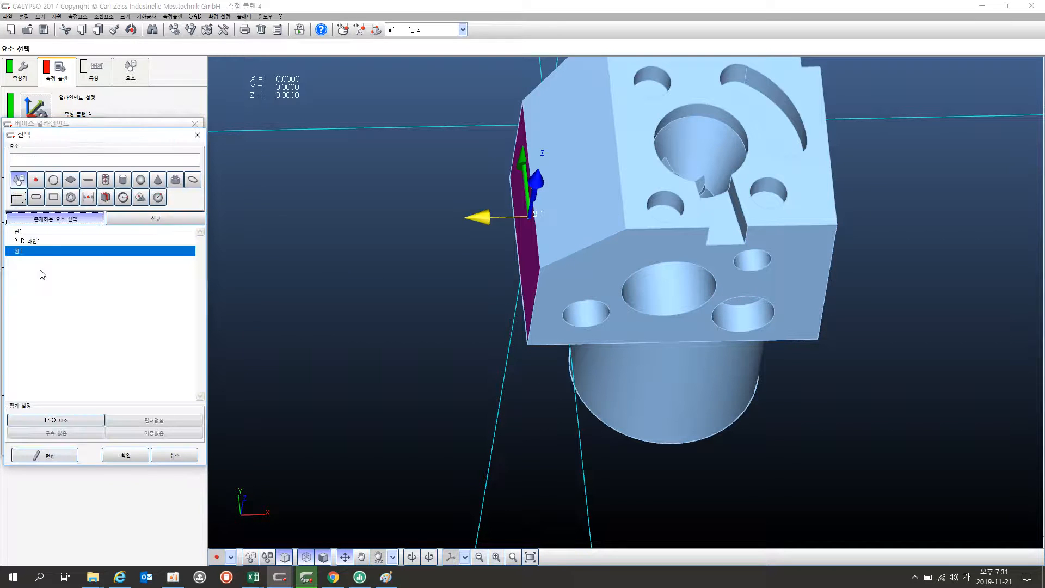
{"action": "left_click", "coordinate": [57, 232]}
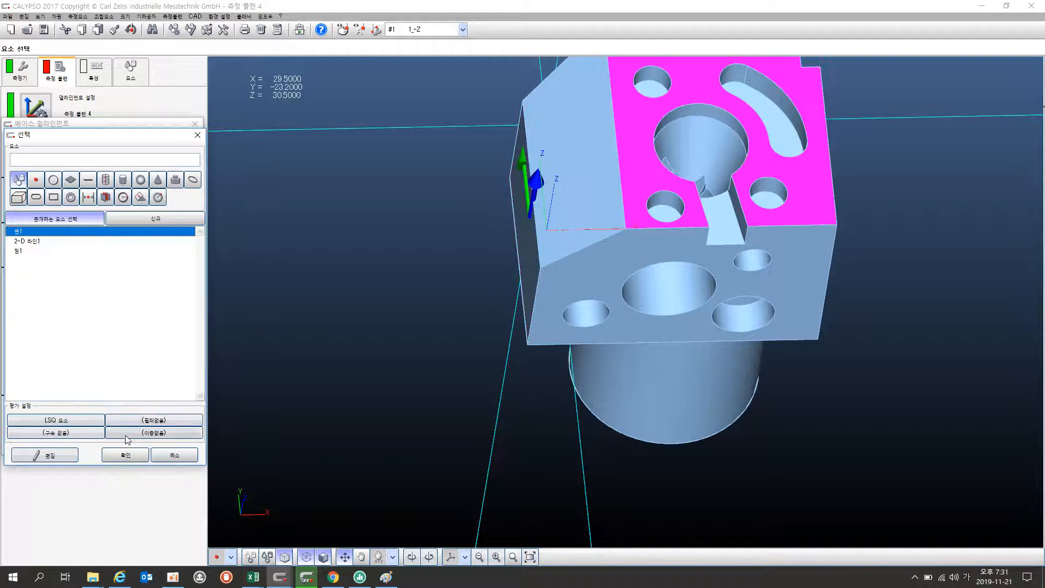
{"action": "left_click", "coordinate": [127, 456]}
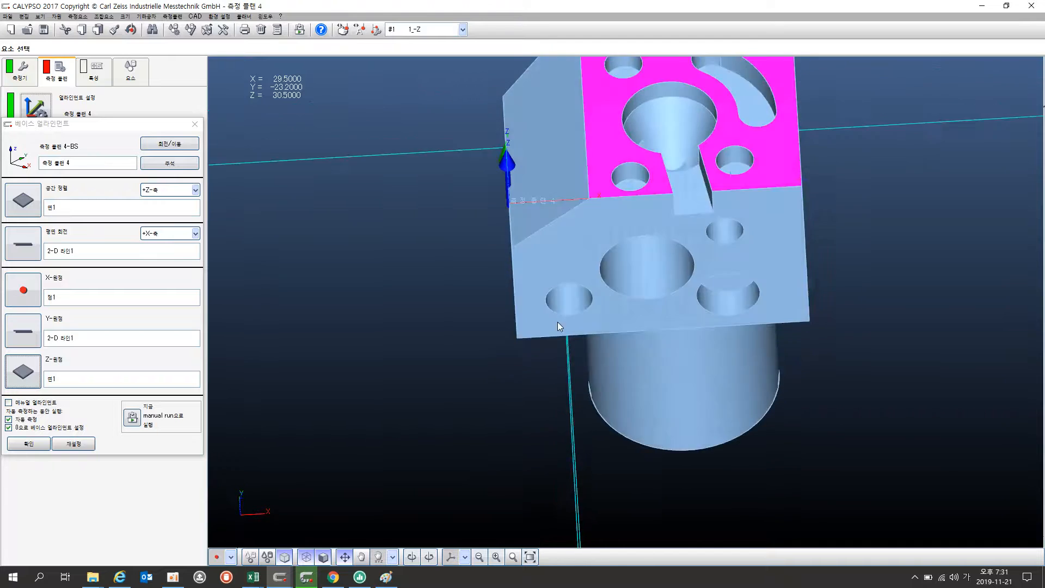
{"action": "left_click", "coordinate": [29, 444]}
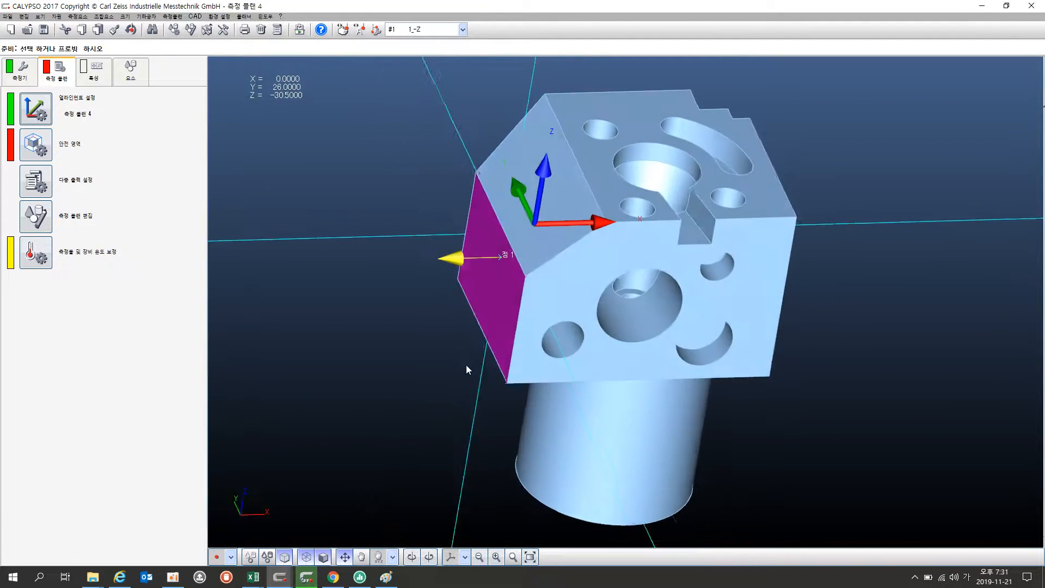
{"action": "right_click_drag", "start_coordinate": [440, 416], "coordinate": [444, 372]}
Edit the current base alignment and set the planar rotation (평면 회전) axis of 2-D 라인1 to -X
{"action": "left_click", "coordinate": [35, 115]}
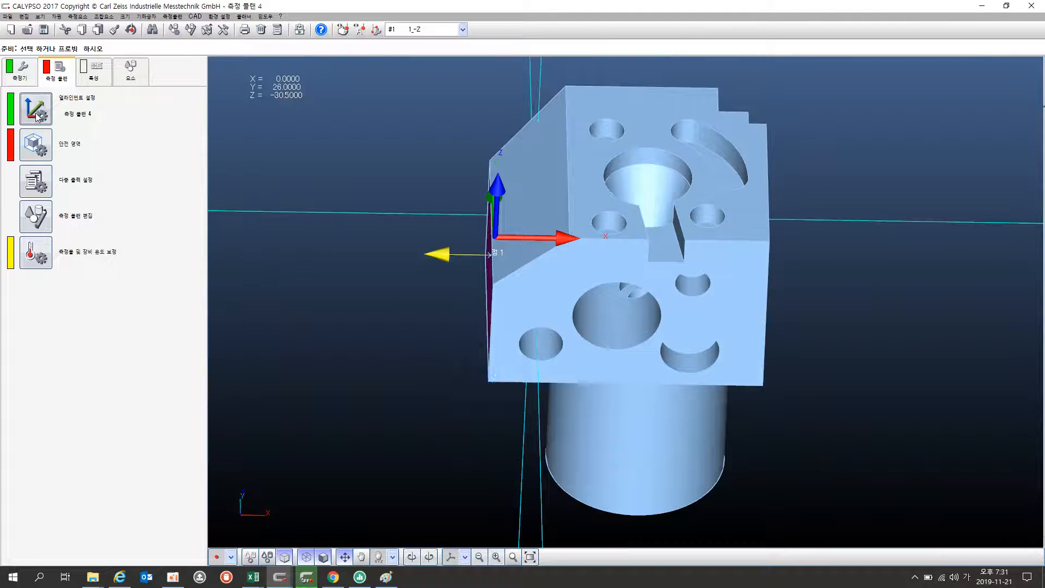
{"action": "left_click", "coordinate": [156, 207]}
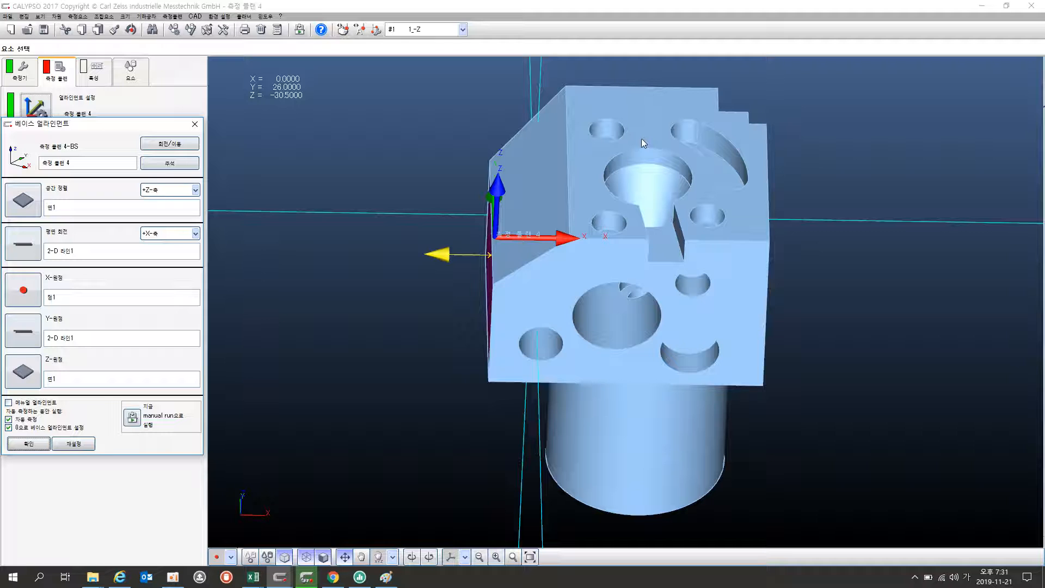
{"action": "left_click_drag", "start_coordinate": [645, 119], "coordinate": [643, 71]}
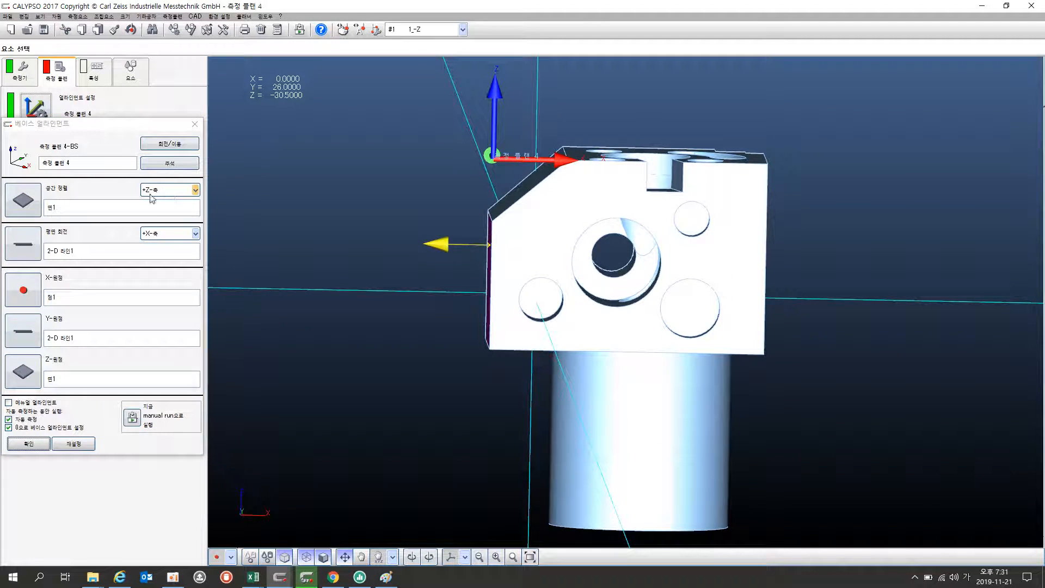
{"action": "left_click_drag", "start_coordinate": [472, 188], "coordinate": [554, 303]}
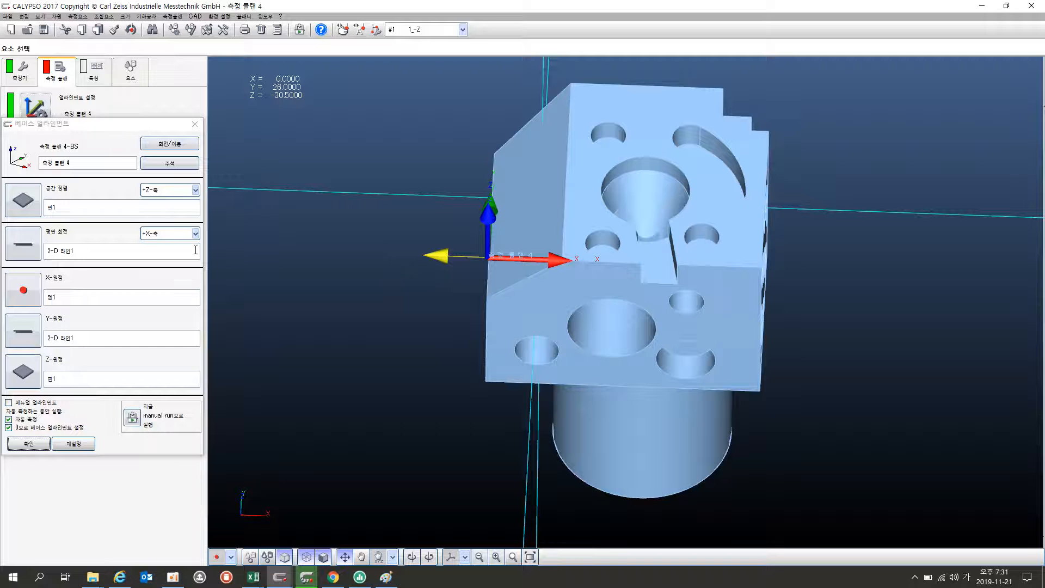
{"action": "left_click", "coordinate": [171, 240]}
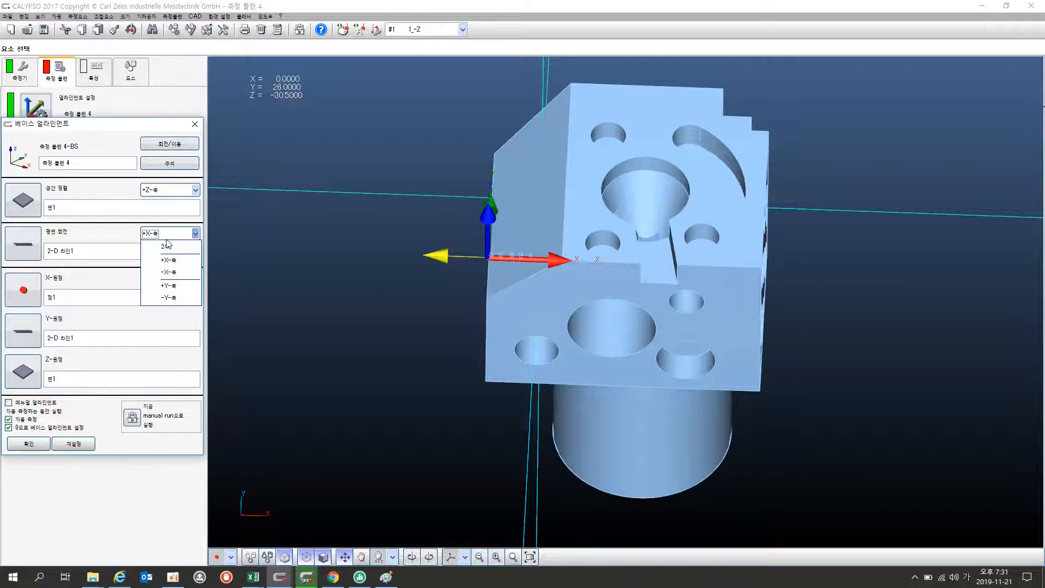
{"action": "left_click", "coordinate": [164, 273]}
{"action": "left_click_drag", "start_coordinate": [506, 274], "coordinate": [542, 261]}
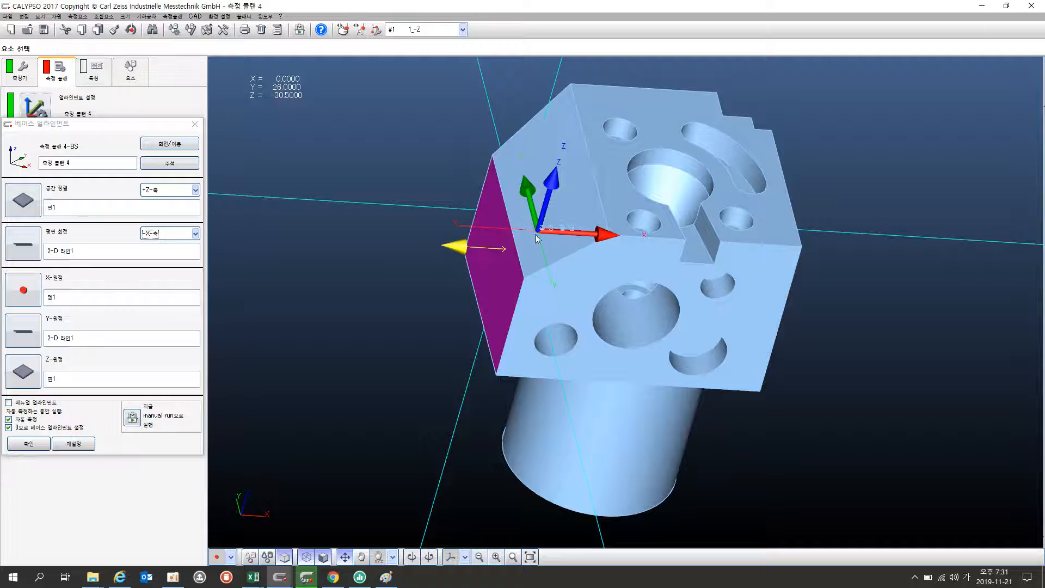
{"action": "left_click_drag", "start_coordinate": [492, 236], "coordinate": [473, 220]}
Set the spatial alignment (공간 정렬) axis of 면1 to -Z, apply the base alignment and show the part in isometric view
{"action": "left_click", "coordinate": [184, 193]}
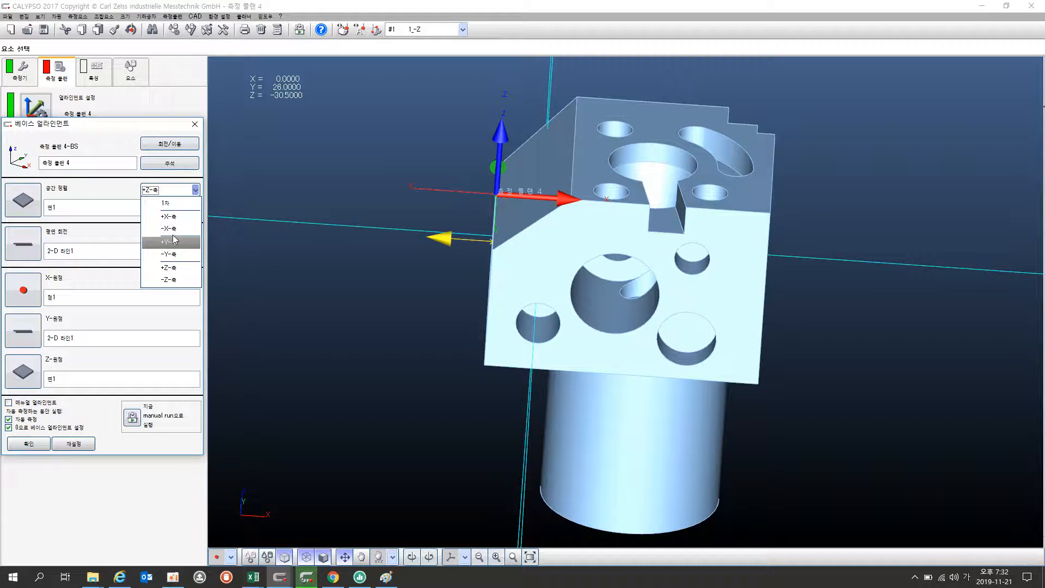
{"action": "left_click", "coordinate": [174, 271]}
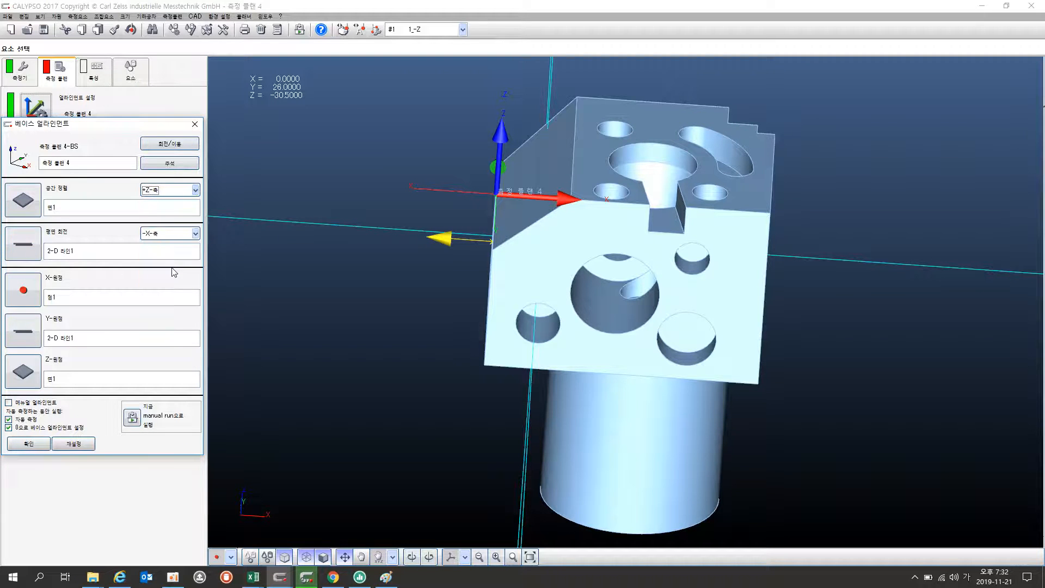
{"action": "left_click", "coordinate": [185, 191]}
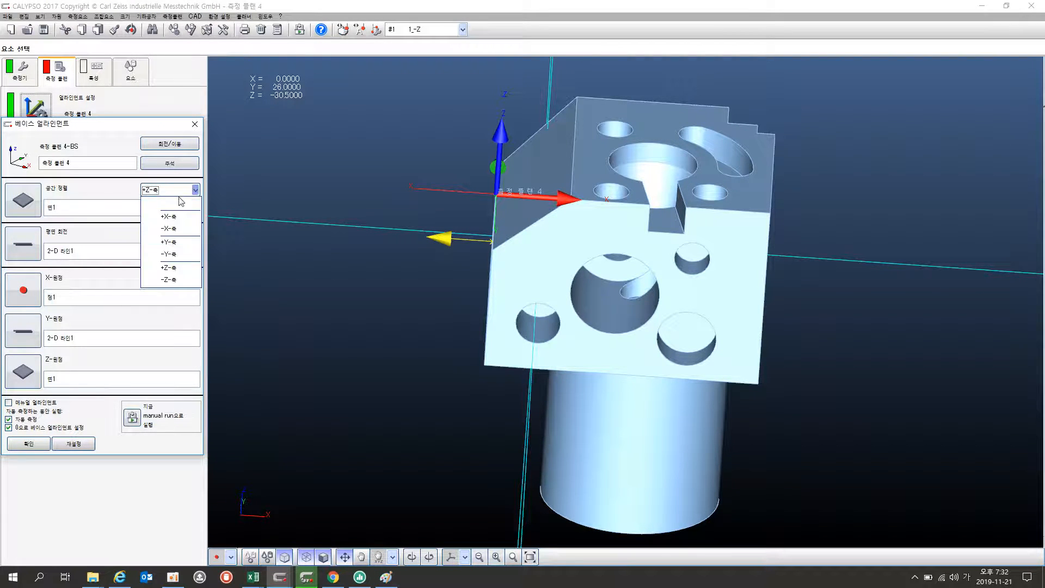
{"action": "left_click", "coordinate": [166, 278]}
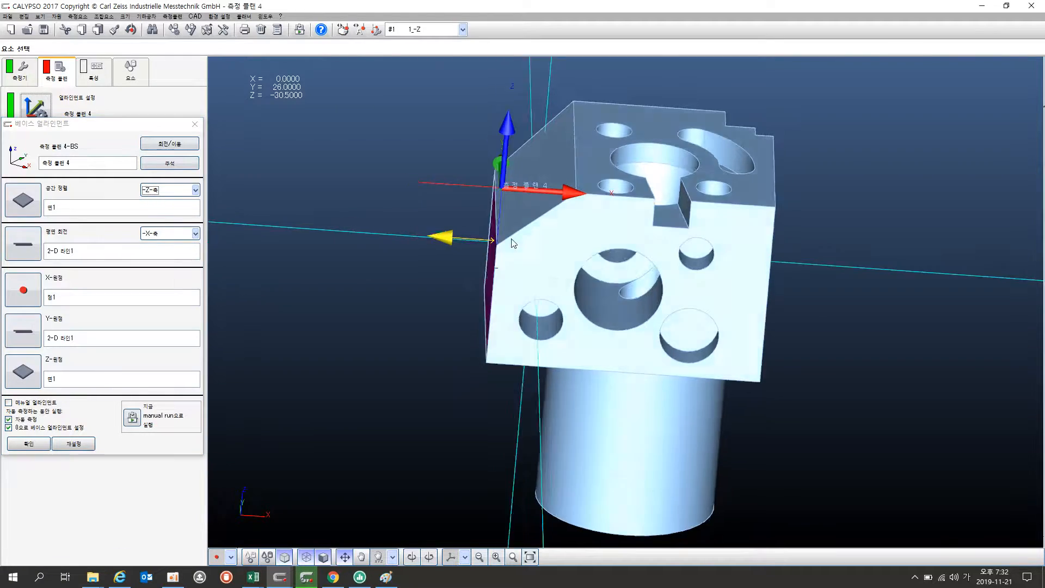
{"action": "left_click_drag", "start_coordinate": [540, 203], "coordinate": [475, 430]}
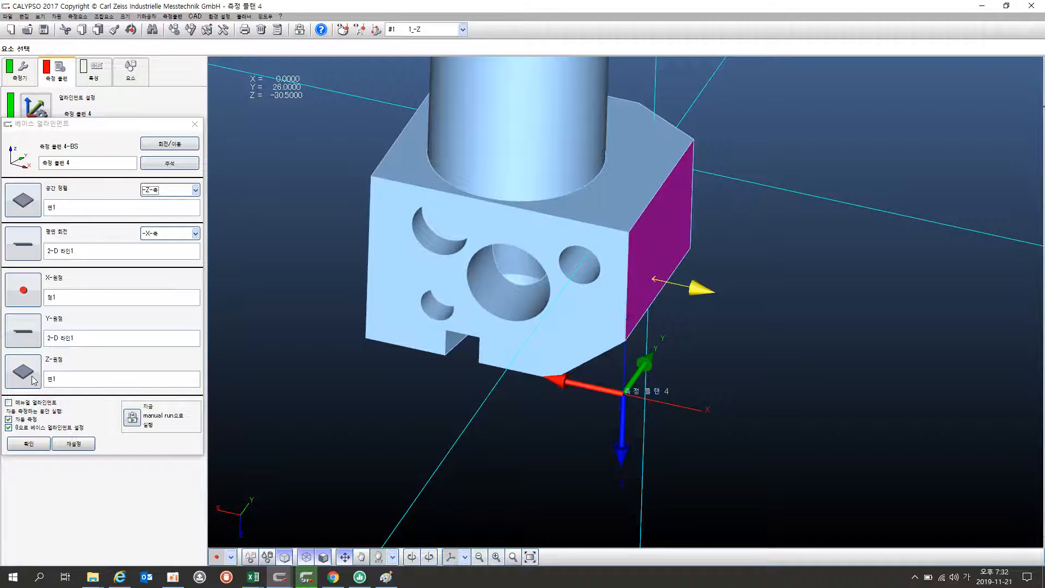
{"action": "left_click", "coordinate": [39, 444]}
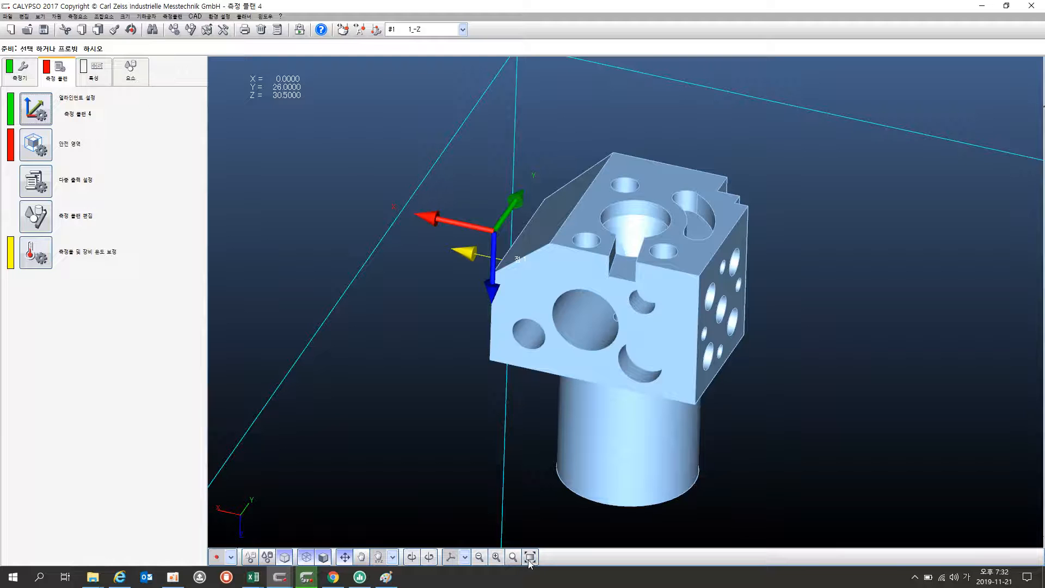
{"action": "left_click", "coordinate": [464, 557]}
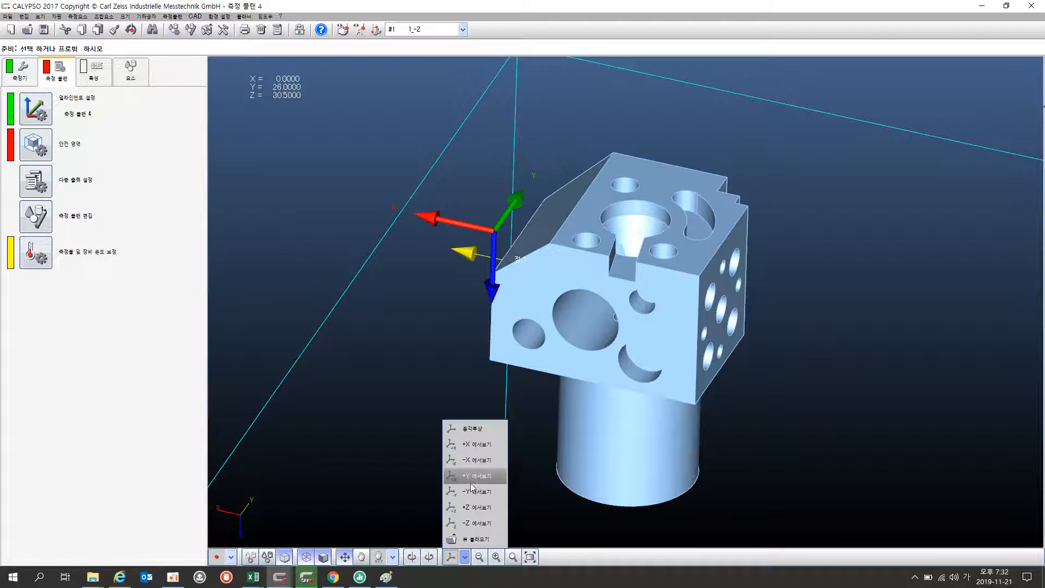
{"action": "left_click", "coordinate": [465, 427]}
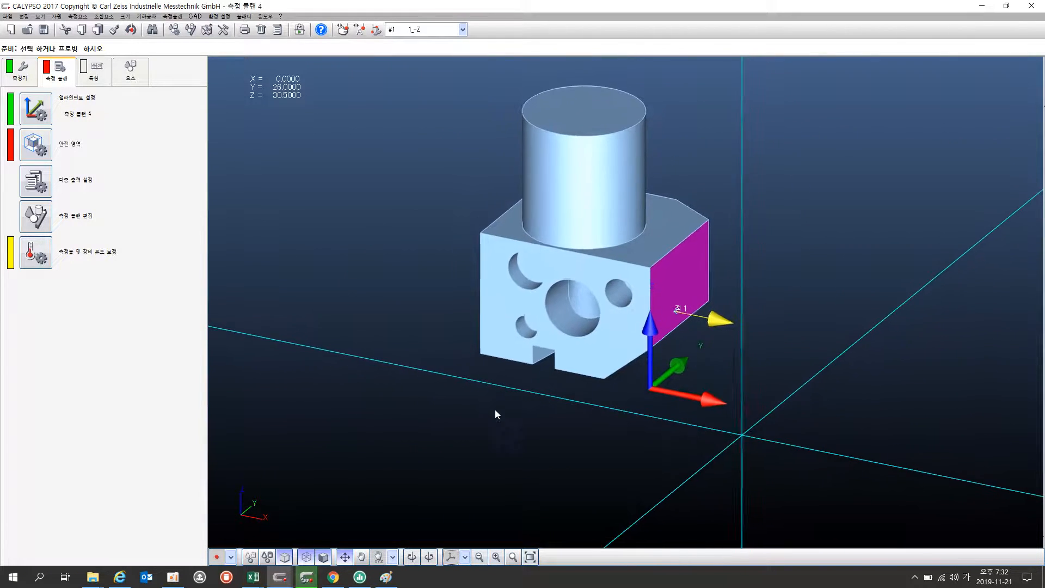
Set the base alignment's spatial alignment axis to +Z and planar rotation axis to +X, and apply it
{"action": "left_click", "coordinate": [40, 119]}
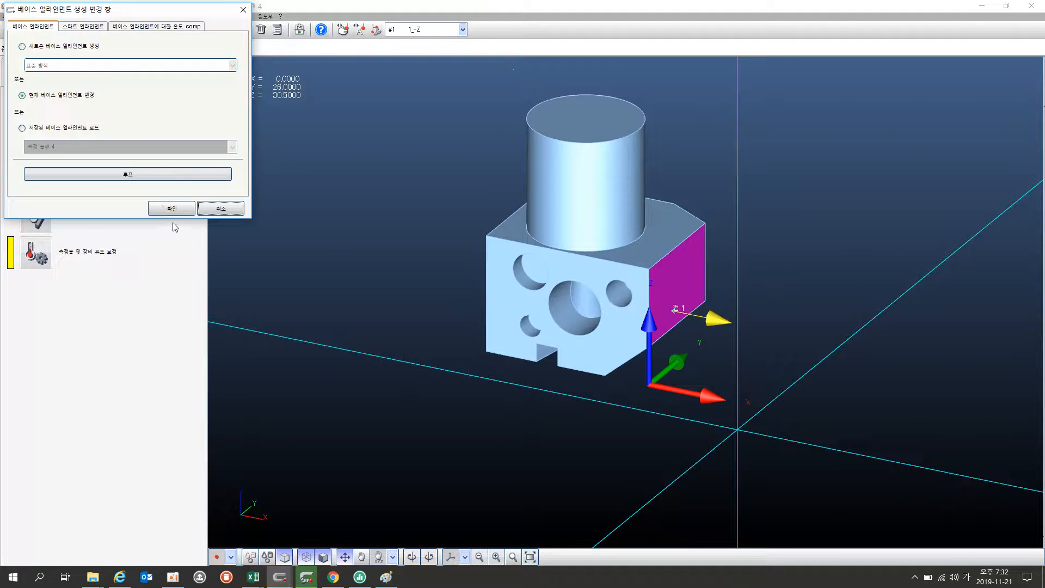
{"action": "left_click", "coordinate": [172, 210]}
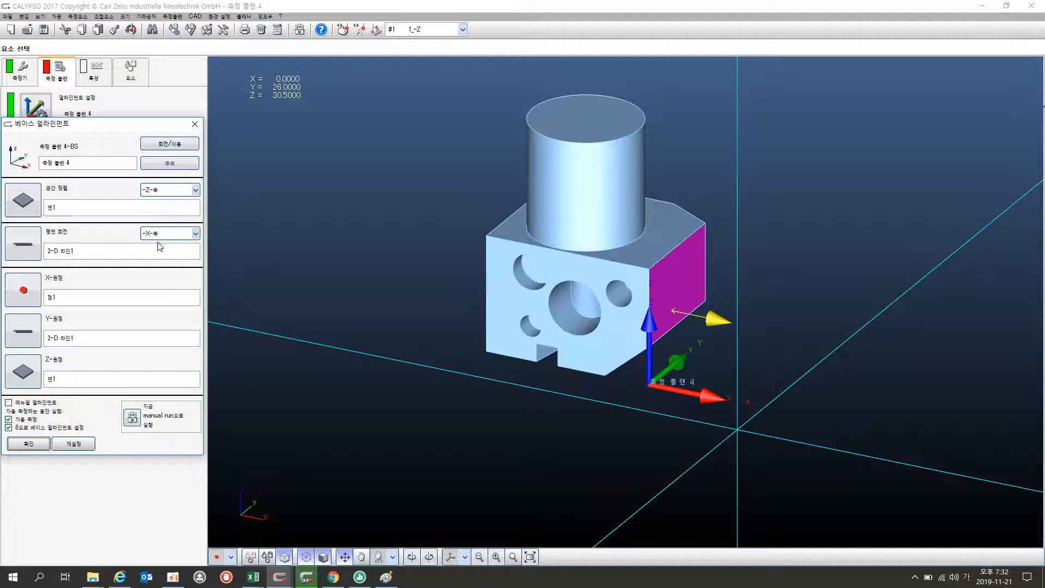
{"action": "left_click", "coordinate": [168, 194]}
{"action": "left_click", "coordinate": [173, 270]}
{"action": "left_click", "coordinate": [168, 238]}
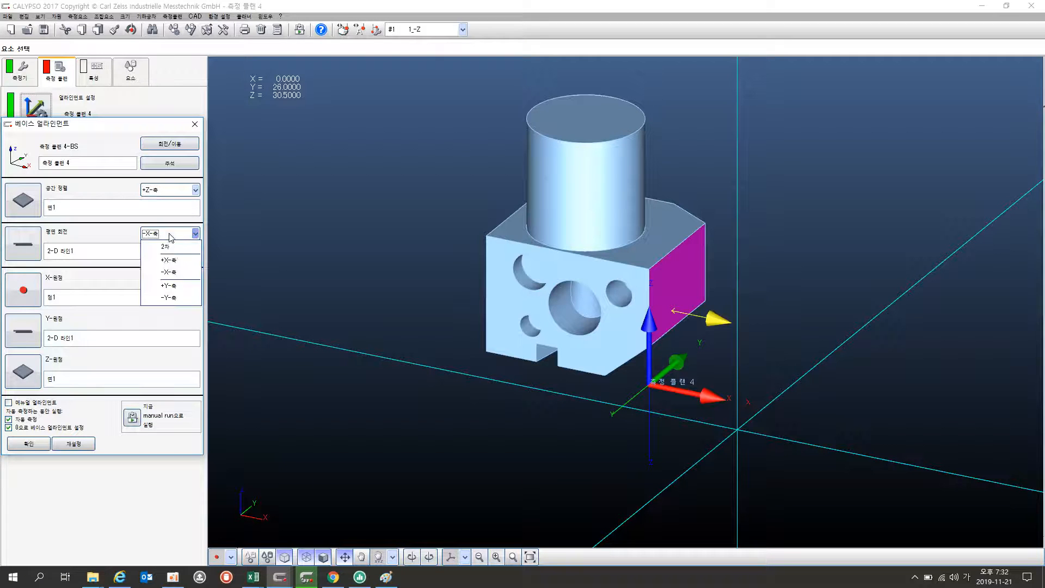
{"action": "left_click", "coordinate": [167, 266]}
{"action": "middle_click_drag", "start_coordinate": [360, 328], "coordinate": [679, 245]}
{"action": "left_click", "coordinate": [29, 444]}
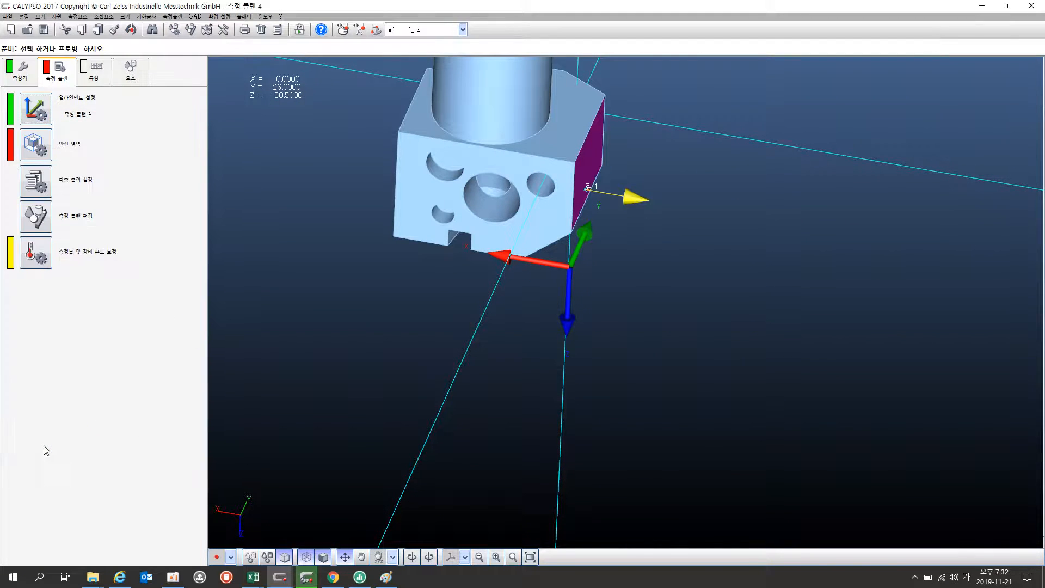
Define a circle on the cylindrical wall of the top face's large central bore and highlight it on the part
{"action": "left_click", "coordinate": [464, 557]}
{"action": "left_click", "coordinate": [470, 429]}
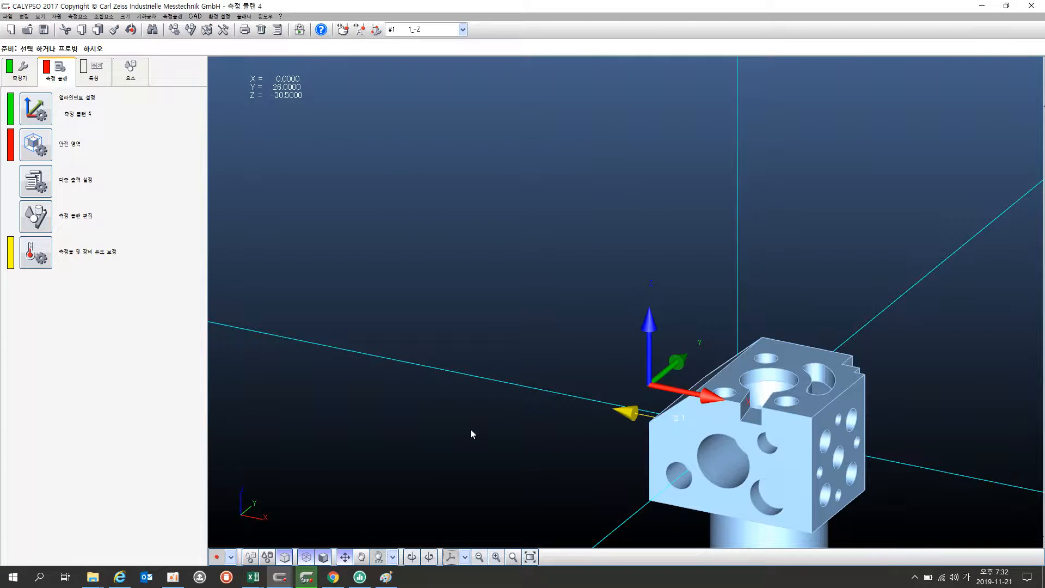
{"action": "right_click_drag", "start_coordinate": [577, 407], "coordinate": [402, 299]}
{"action": "middle_click_drag", "start_coordinate": [403, 299], "coordinate": [434, 246]}
{"action": "left_click_drag", "start_coordinate": [433, 255], "coordinate": [289, 517]}
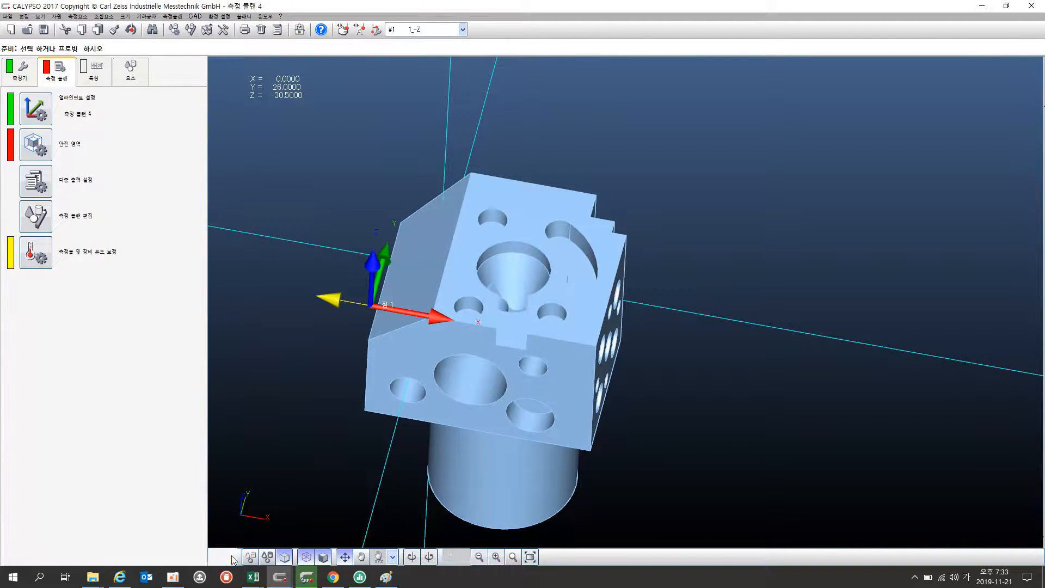
{"action": "left_click", "coordinate": [231, 556]}
{"action": "left_click", "coordinate": [254, 445]}
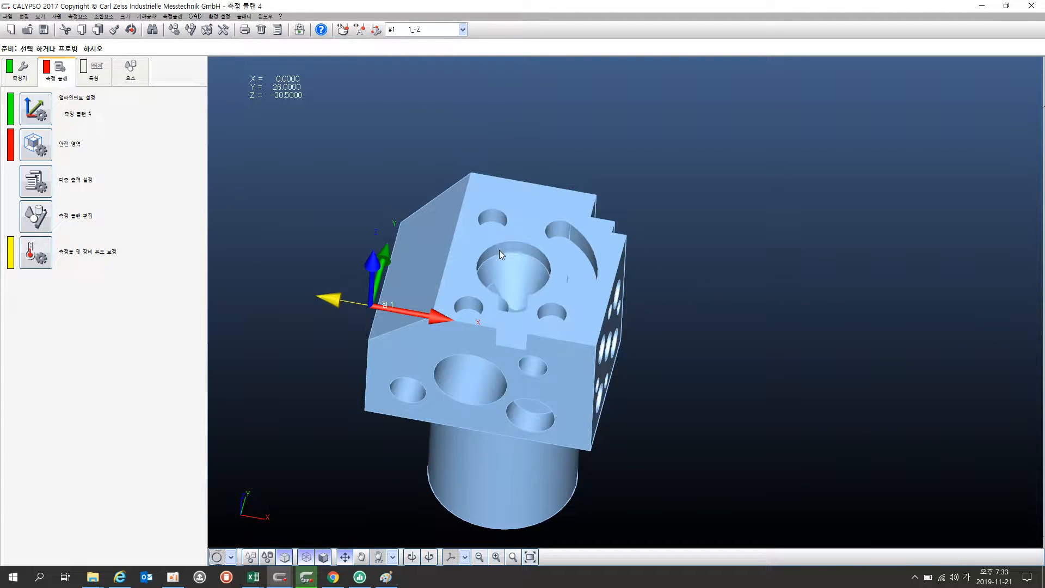
{"action": "left_click", "coordinate": [131, 71]}
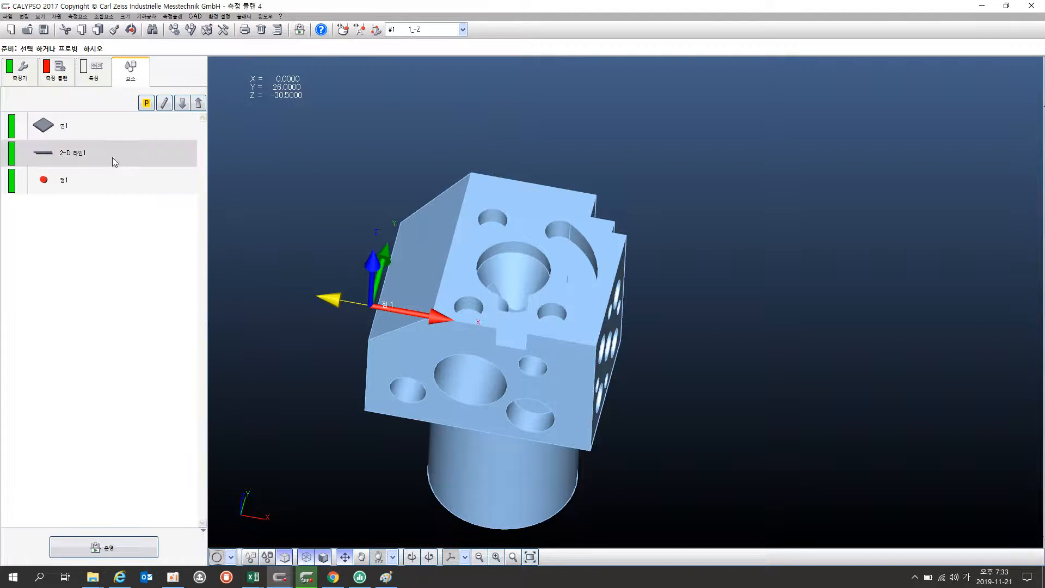
{"action": "left_click", "coordinate": [498, 249]}
{"action": "left_click", "coordinate": [123, 262]}
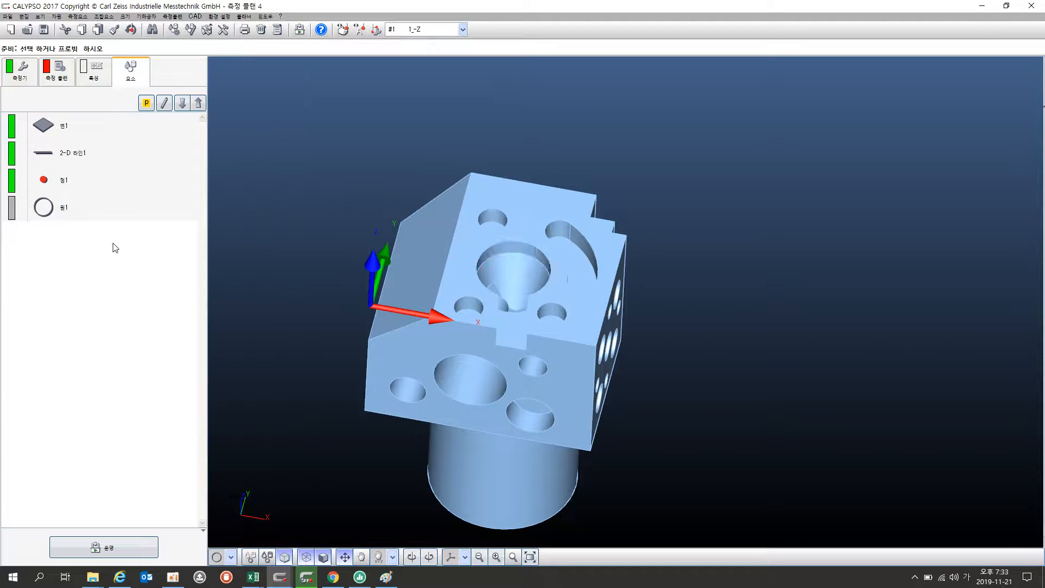
{"action": "left_click", "coordinate": [82, 207]}
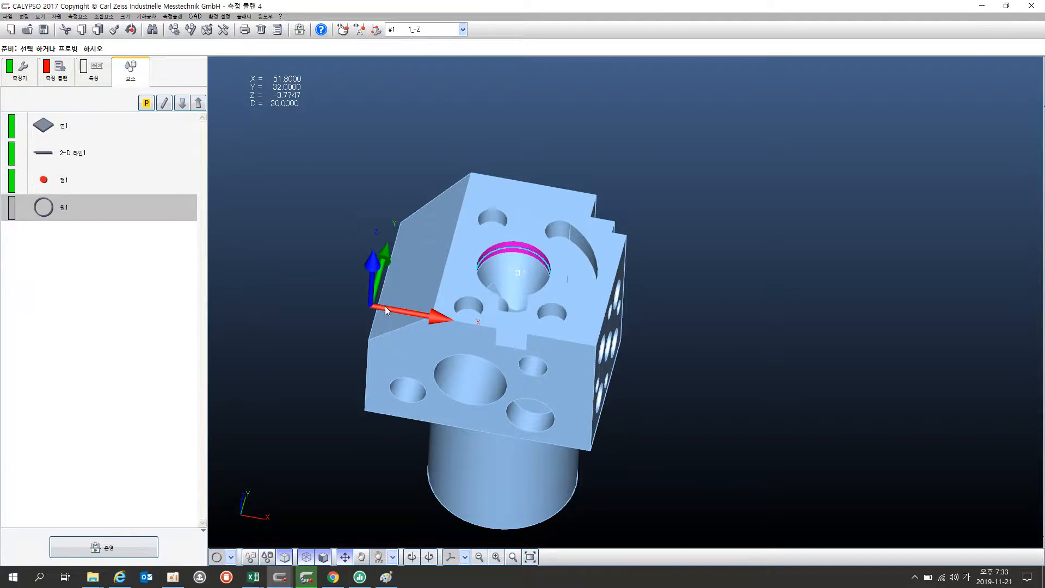
{"action": "left_click_drag", "start_coordinate": [385, 306], "coordinate": [373, 329]}
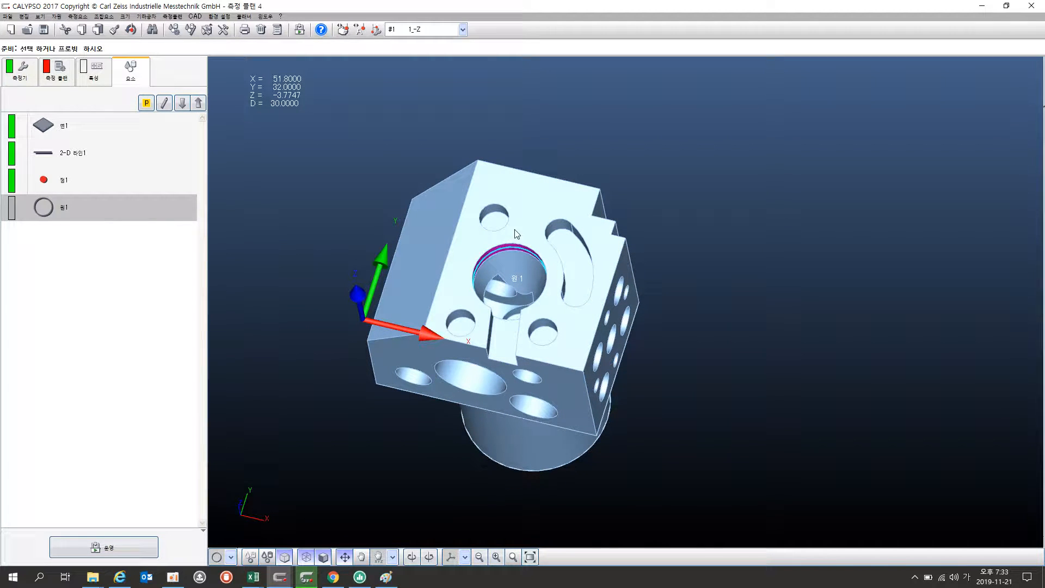
Edit the current base alignment and assign the circle 원1 as the X origin (X-원점)
{"action": "left_click", "coordinate": [98, 78]}
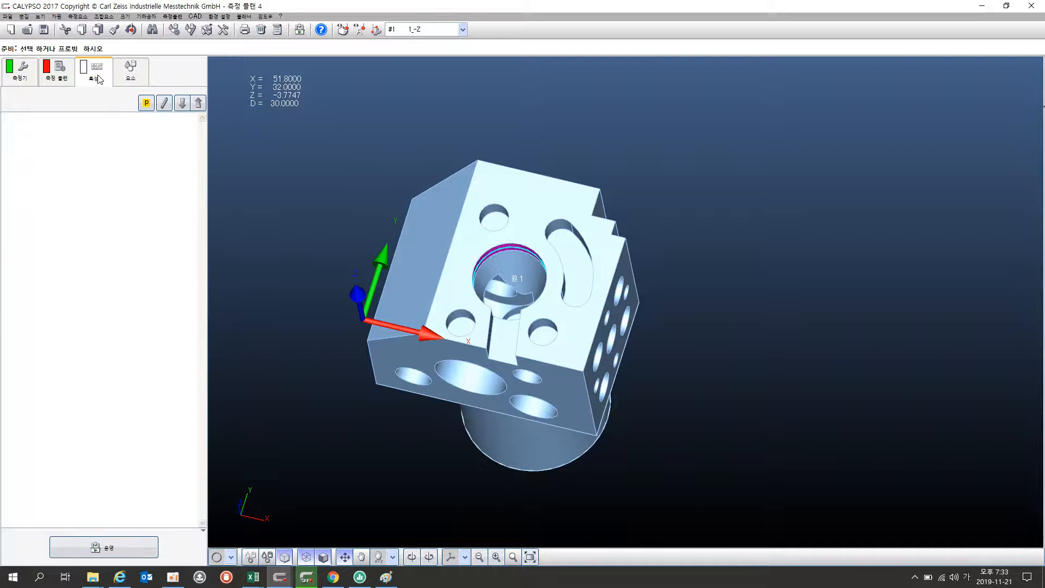
{"action": "left_click", "coordinate": [60, 80]}
{"action": "left_click", "coordinate": [36, 144]}
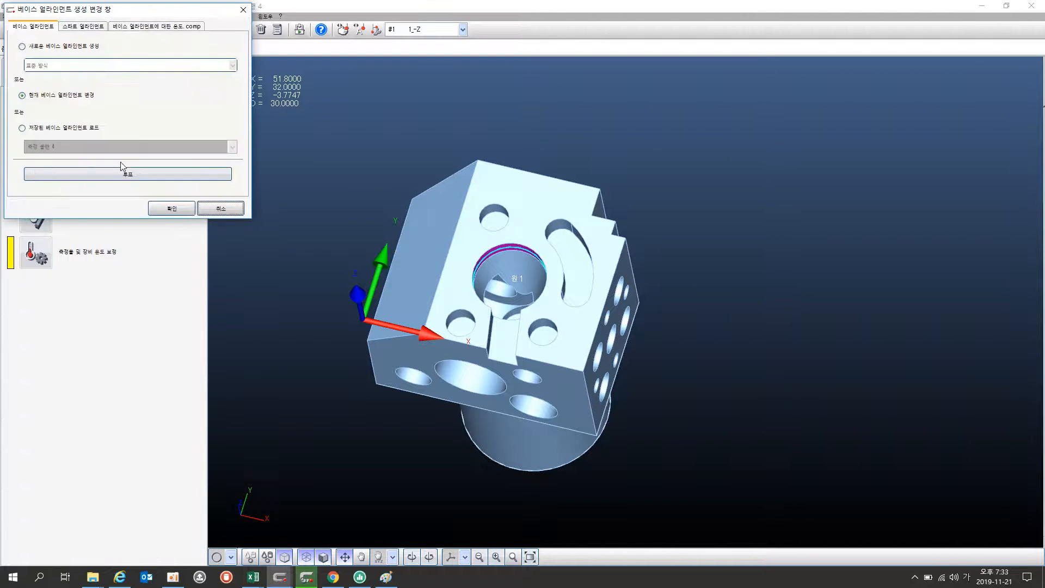
{"action": "left_click", "coordinate": [164, 211]}
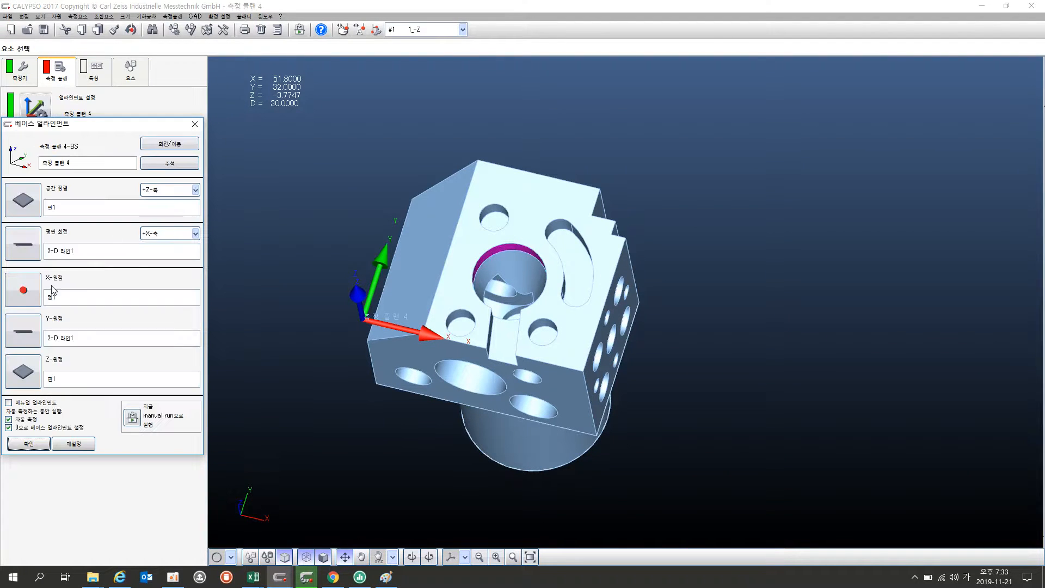
{"action": "left_click", "coordinate": [24, 290]}
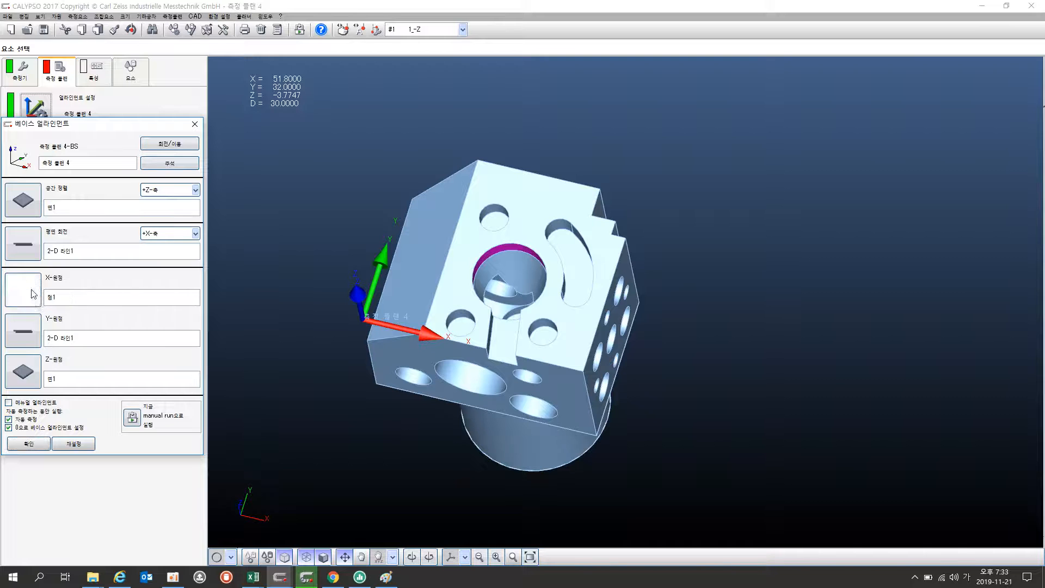
{"action": "left_click", "coordinate": [31, 262]}
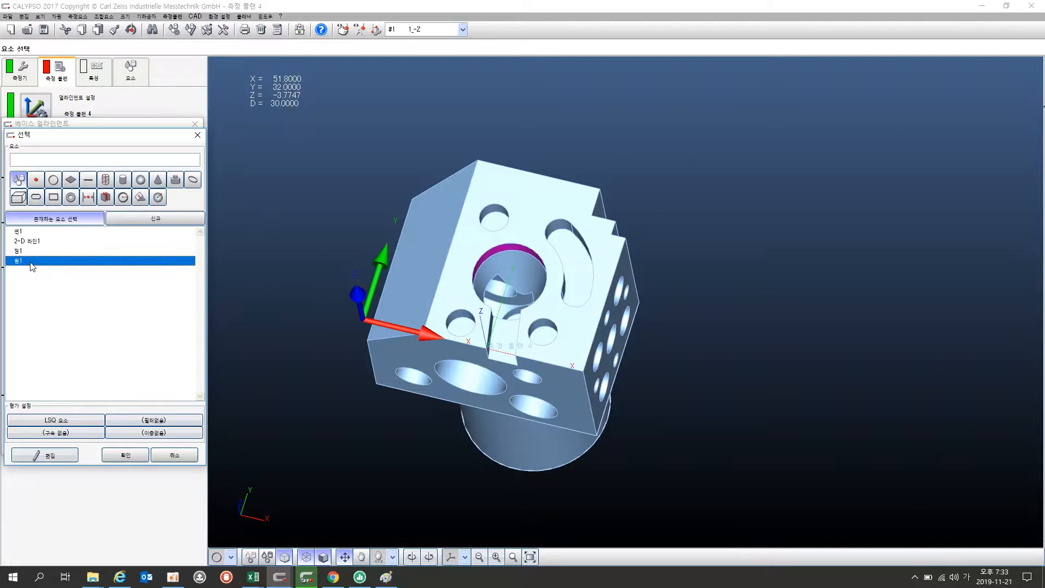
{"action": "left_click", "coordinate": [125, 455]}
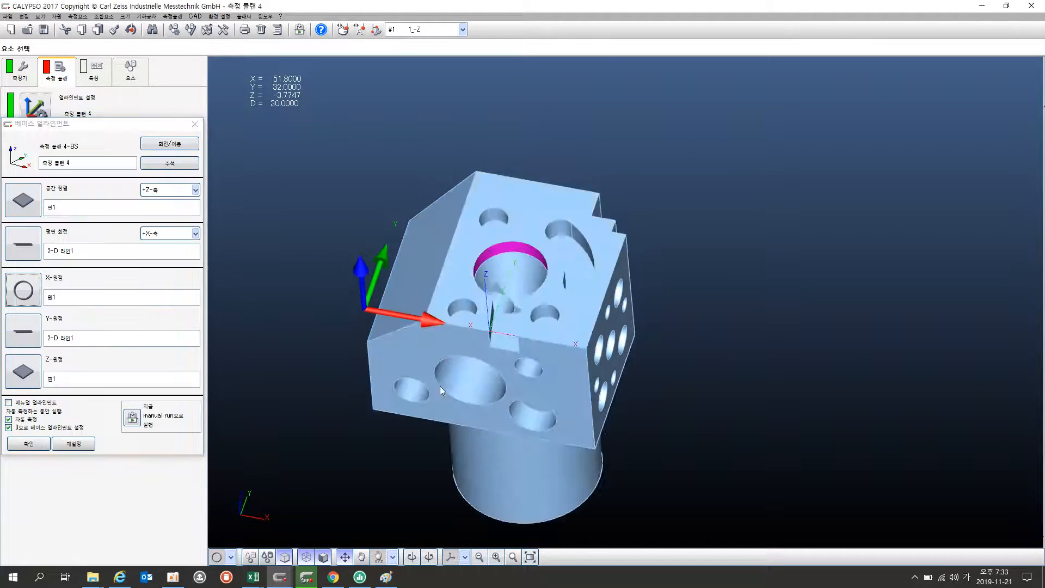
Assign the circle 원1 as the Y origin (Y-원점) and apply the base alignment
{"action": "left_click", "coordinate": [25, 339]}
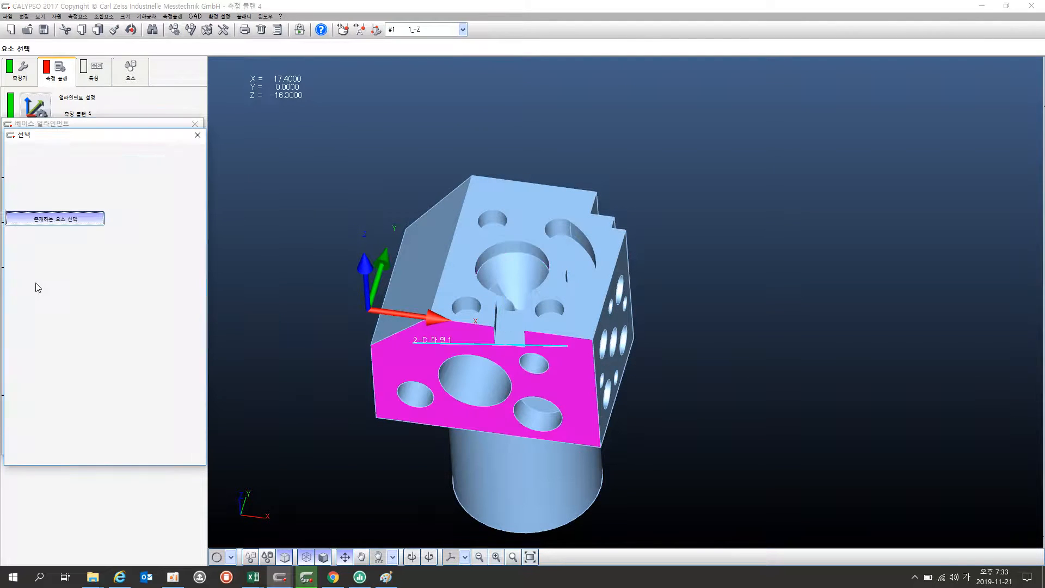
{"action": "left_click", "coordinate": [35, 263]}
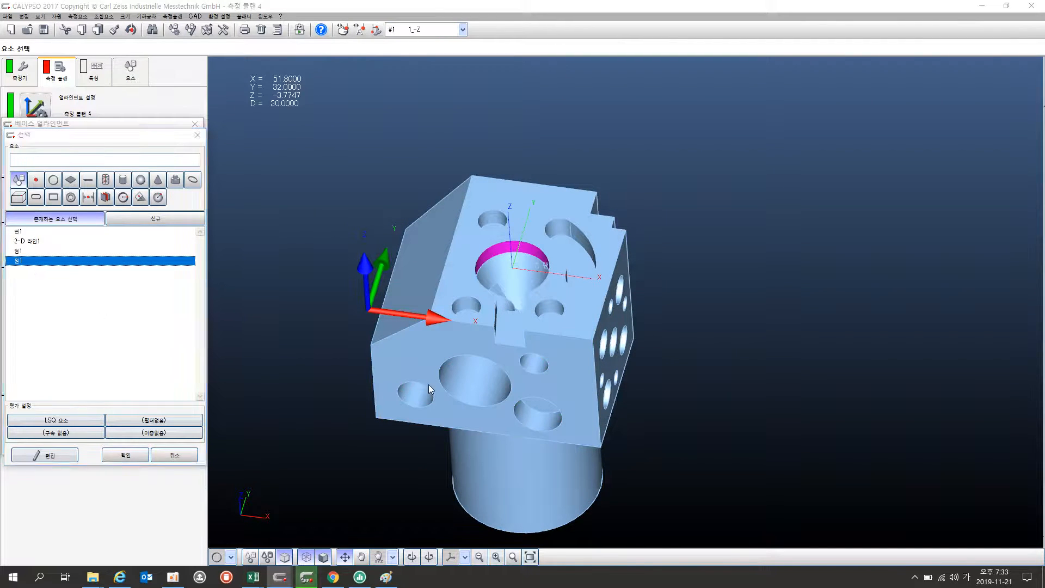
{"action": "left_click", "coordinate": [127, 457]}
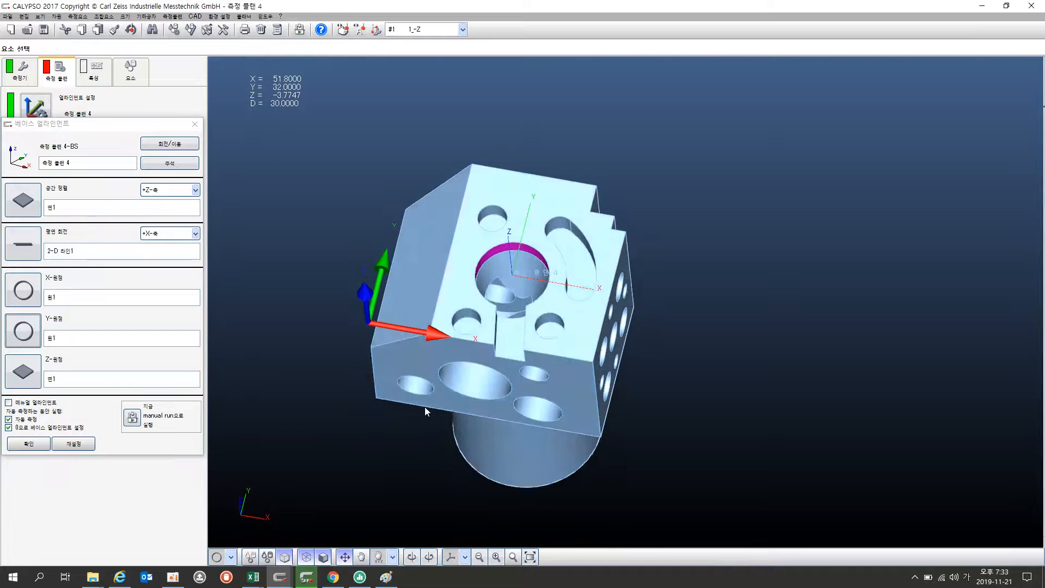
{"action": "left_click", "coordinate": [30, 443]}
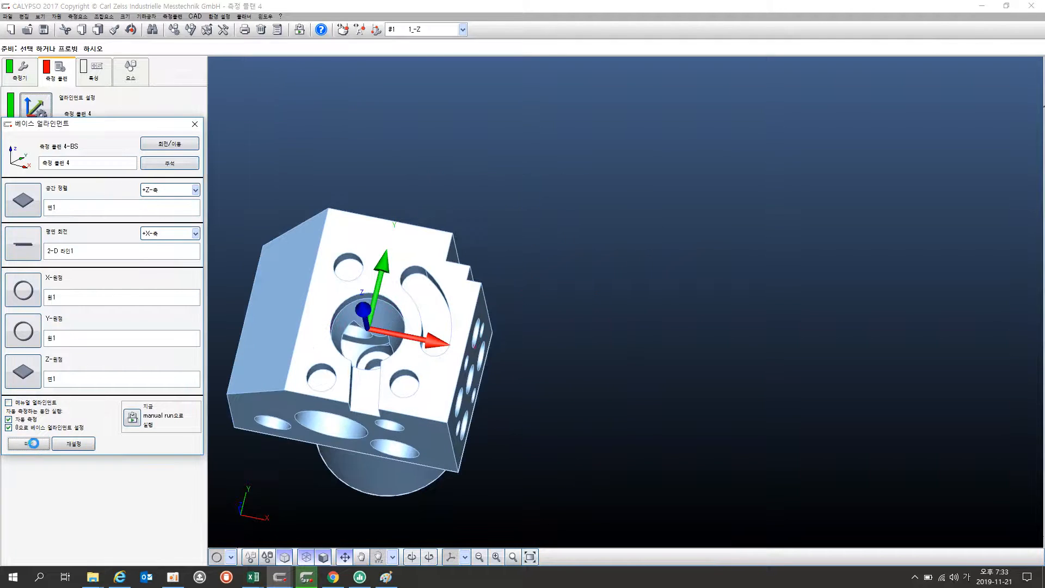
{"action": "left_click_drag", "start_coordinate": [501, 366], "coordinate": [498, 340]}
{"action": "middle_click_drag", "start_coordinate": [498, 340], "coordinate": [521, 261]}
{"action": "left_click_drag", "start_coordinate": [521, 261], "coordinate": [534, 304]}
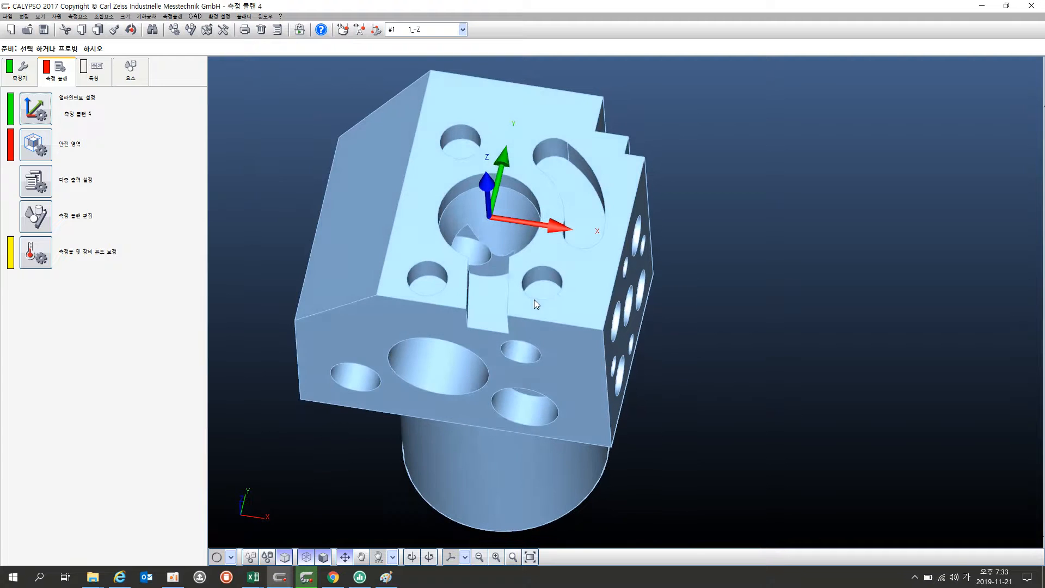
Extract a cone element from the conical surface inside the central bore, check its definition and accept it
{"action": "left_click", "coordinate": [231, 557]}
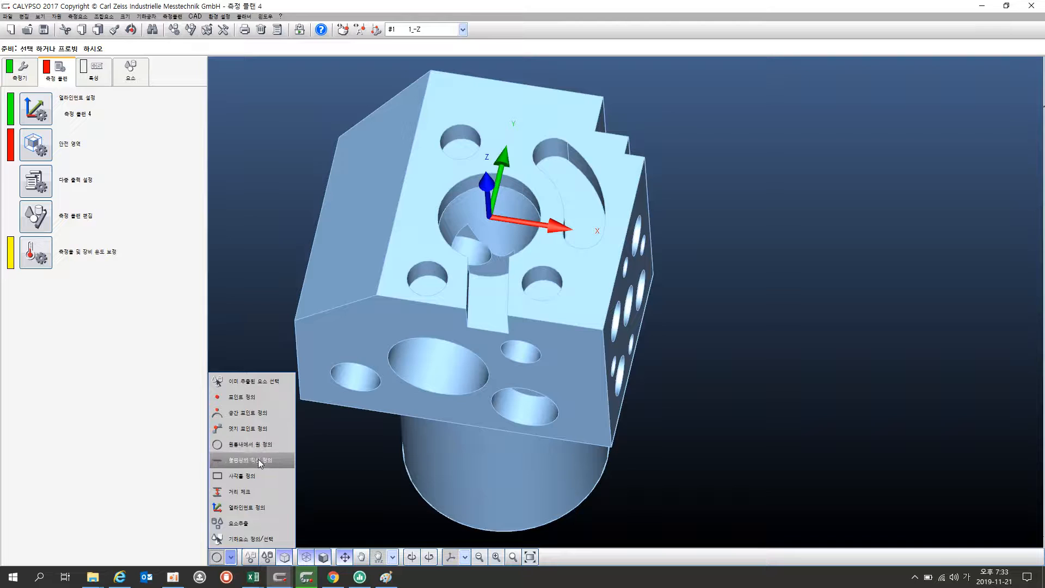
{"action": "left_click", "coordinate": [246, 523]}
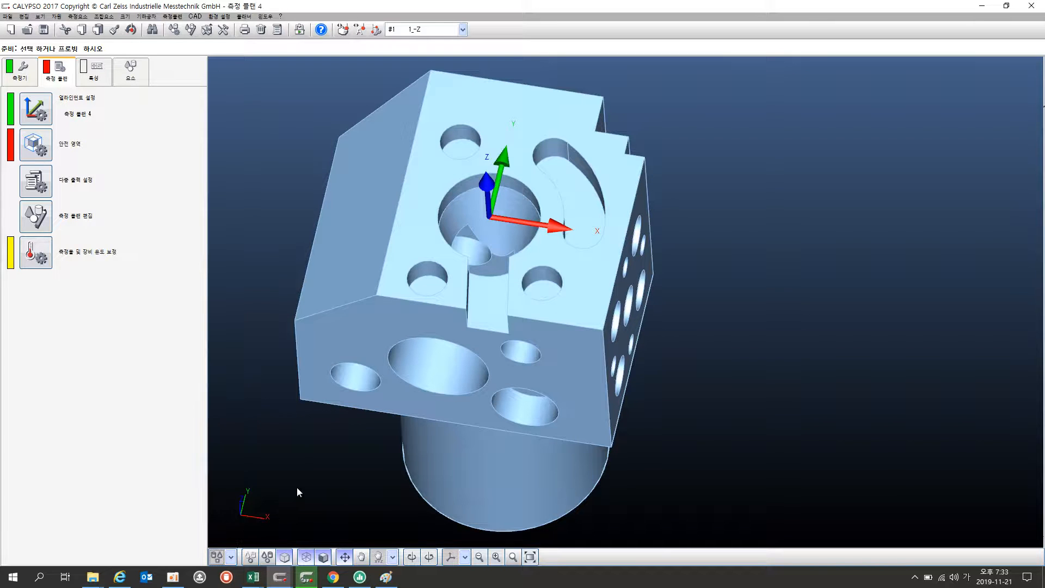
{"action": "left_click", "coordinate": [469, 212]}
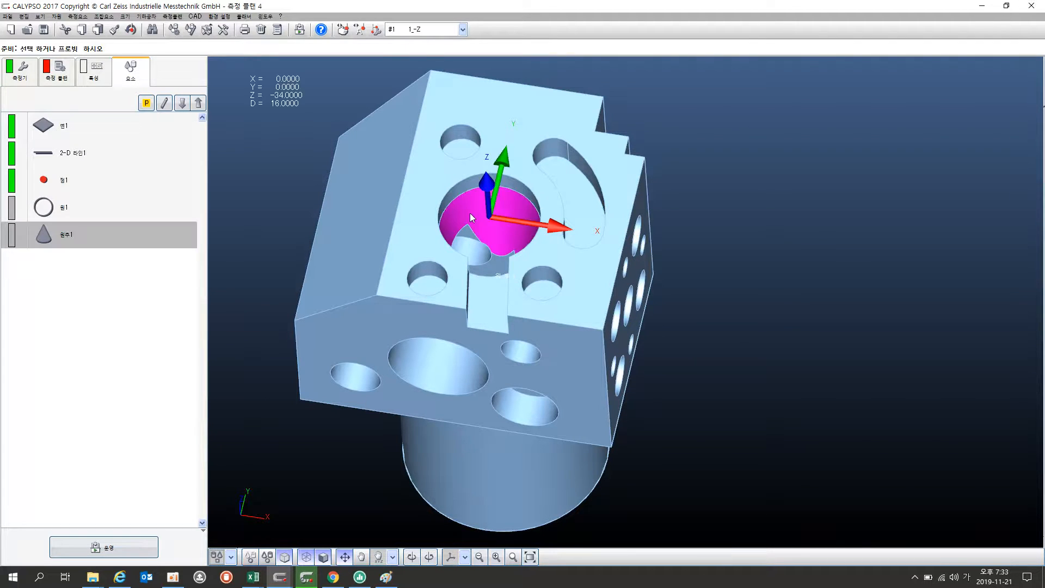
{"action": "double_click", "coordinate": [82, 244]}
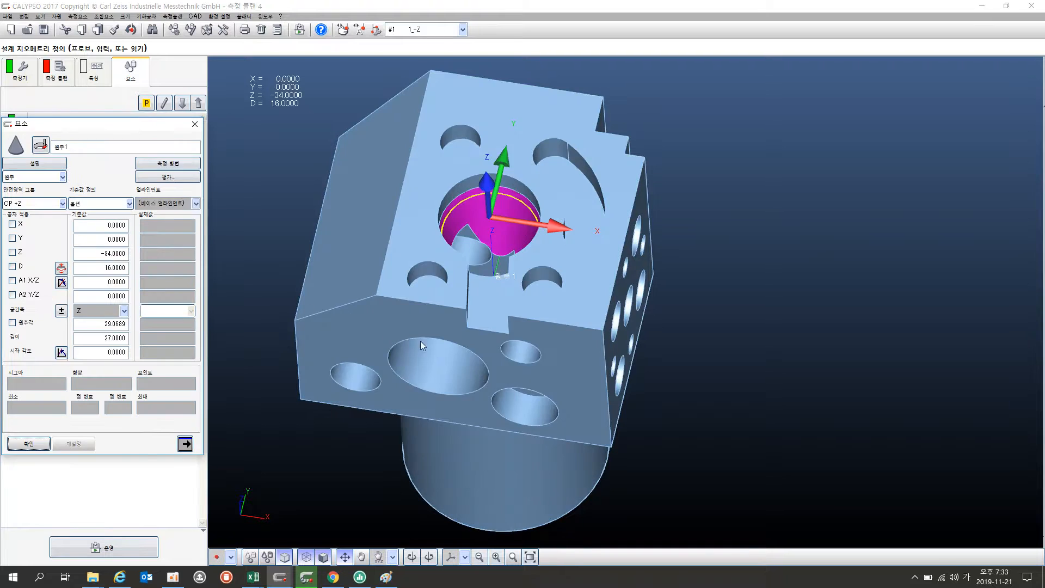
{"action": "left_click_drag", "start_coordinate": [428, 279], "coordinate": [428, 300]}
{"action": "left_click_drag", "start_coordinate": [477, 233], "coordinate": [471, 212]}
{"action": "left_click", "coordinate": [29, 441]}
Edit the current base alignment, assign the cone 원추1 to the spatial alignment (공간 정렬) and apply it
{"action": "left_click", "coordinate": [95, 82]}
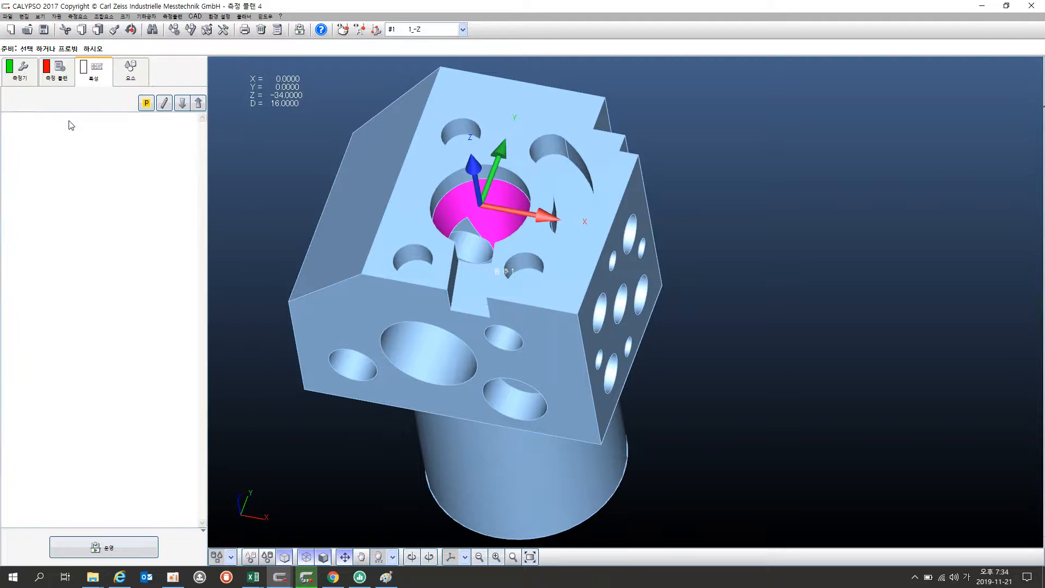
{"action": "left_click", "coordinate": [61, 83]}
{"action": "left_click", "coordinate": [40, 110]}
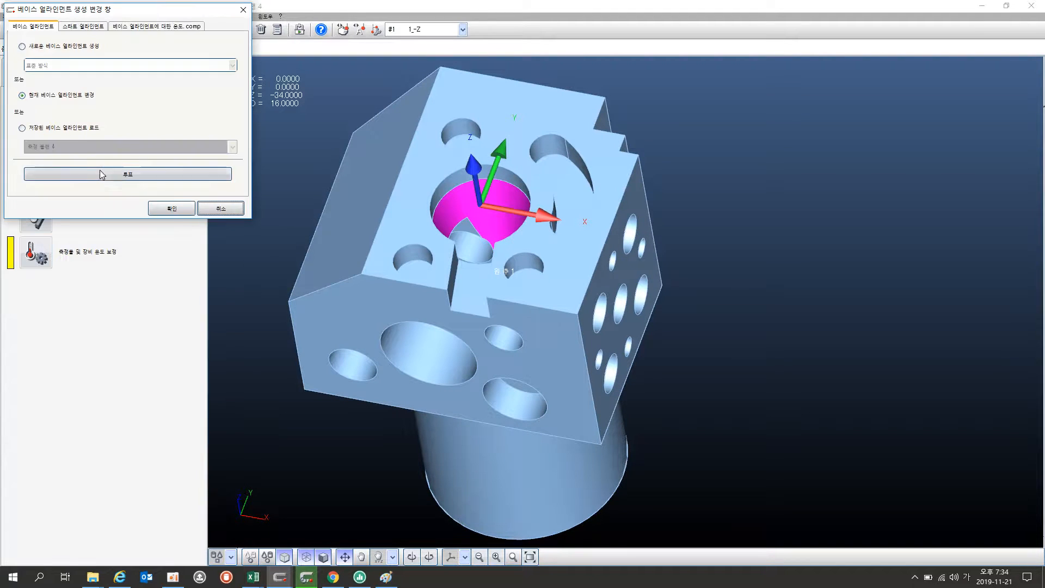
{"action": "left_click", "coordinate": [168, 209]}
{"action": "left_click", "coordinate": [24, 200]}
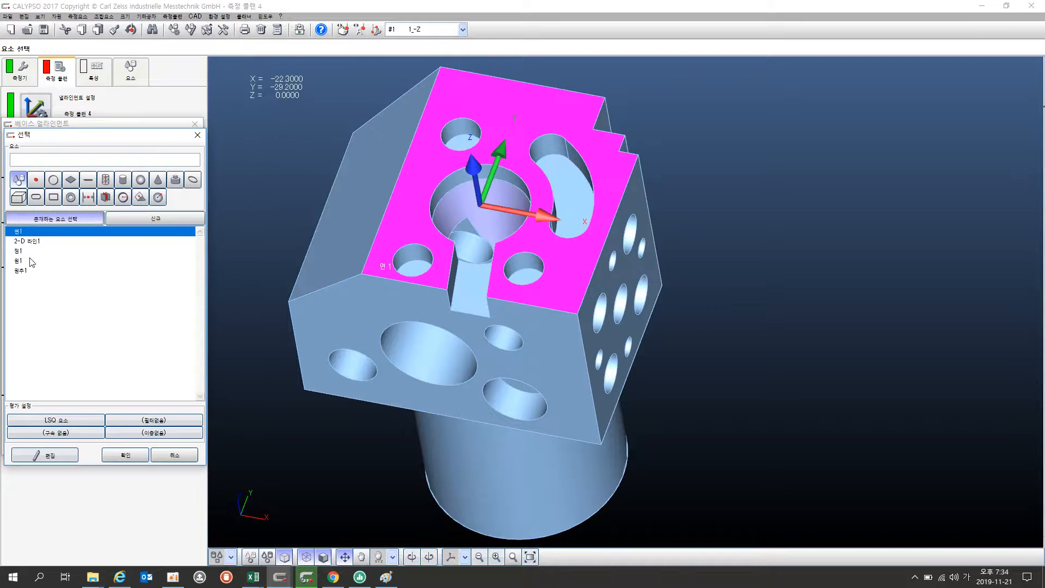
{"action": "left_click", "coordinate": [28, 272]}
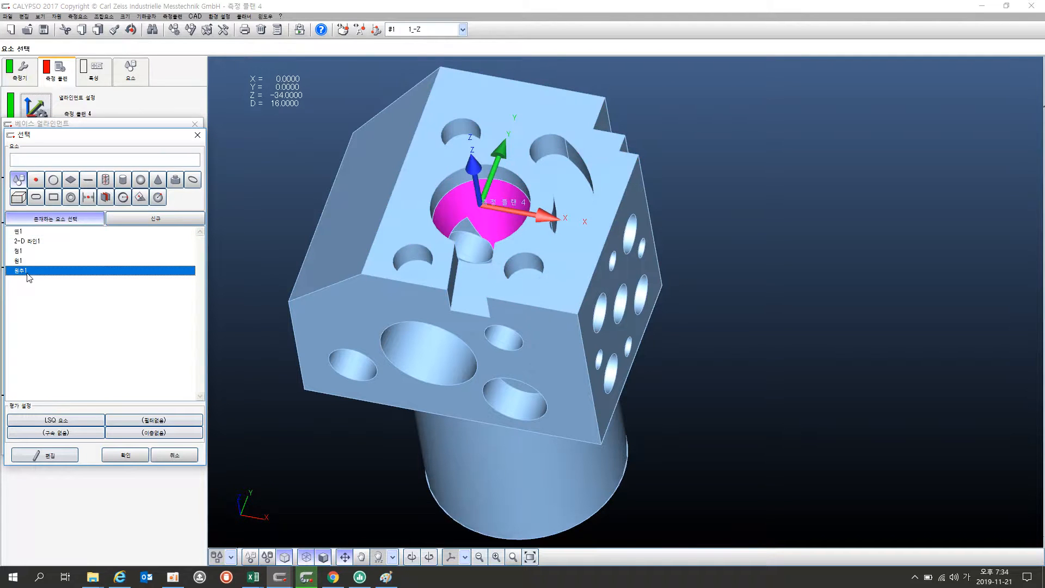
{"action": "left_click", "coordinate": [126, 455]}
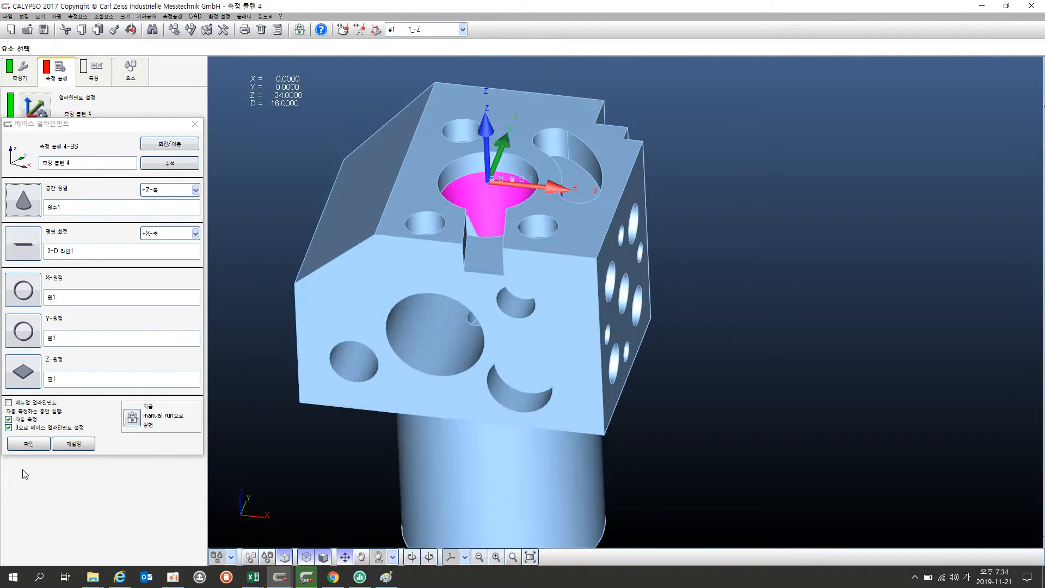
{"action": "left_click", "coordinate": [35, 445]}
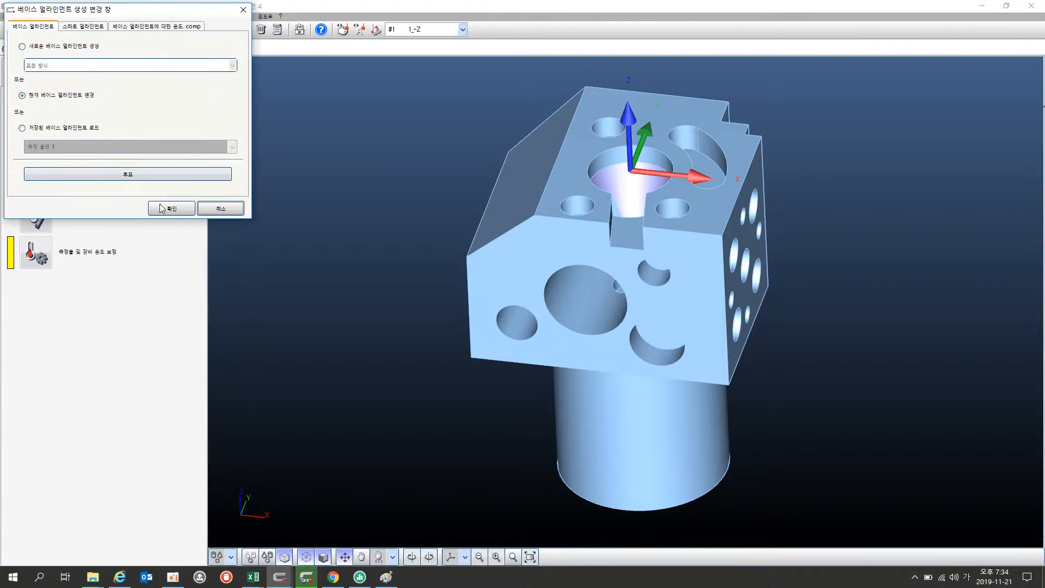
Review the cone-based spatial alignment in the current base alignment against the part, and close the settings without changes
{"action": "left_click", "coordinate": [160, 209]}
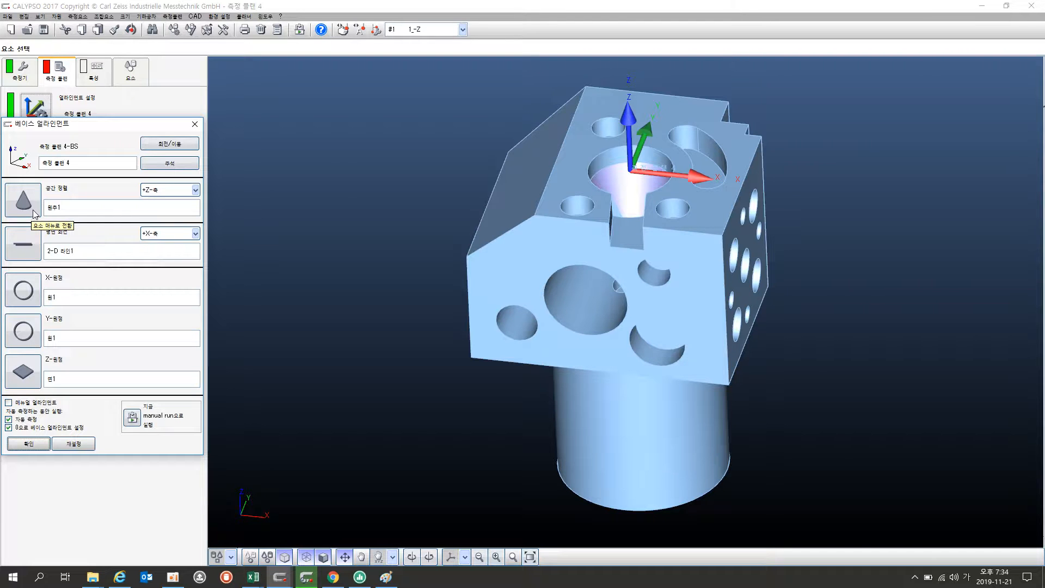
{"action": "left_click_drag", "start_coordinate": [516, 234], "coordinate": [459, 302]}
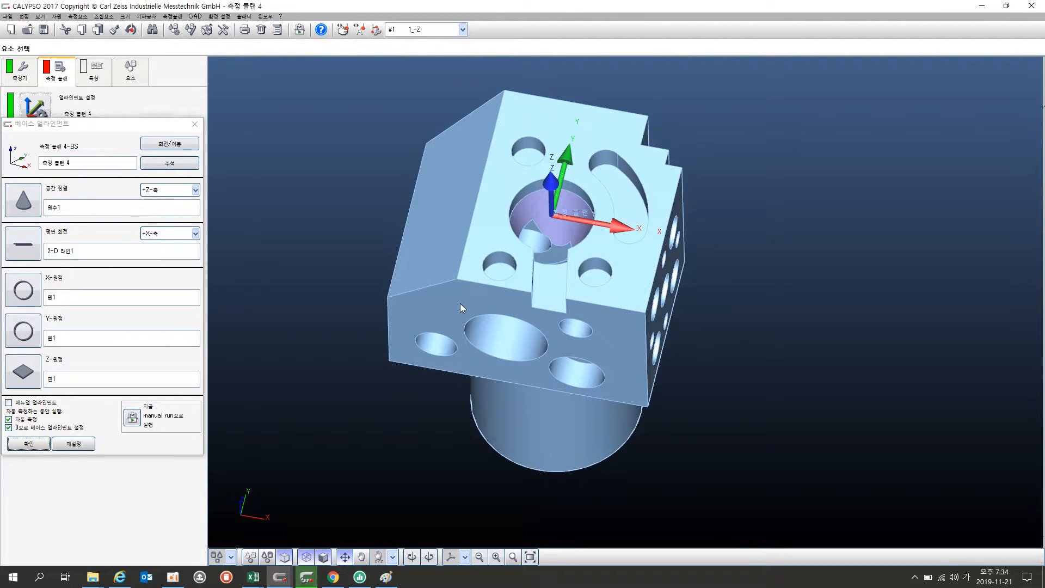
{"action": "scroll", "coordinate": [480, 257], "scroll_direction": "up", "scroll_amount": 4}
{"action": "mouse_move", "coordinate": [525, 173]}
{"action": "left_mouse_down"}
{"action": "mouse_move", "coordinate": [518, 214]}
{"action": "mouse_move", "coordinate": [521, 178]}
{"action": "left_mouse_up"}
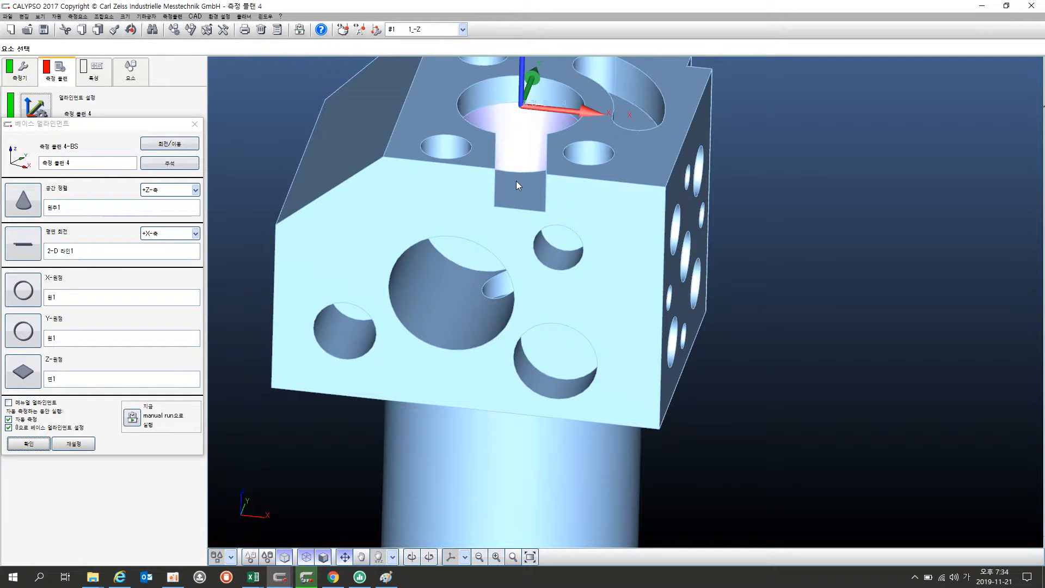
{"action": "left_click_drag", "start_coordinate": [508, 183], "coordinate": [524, 266]}
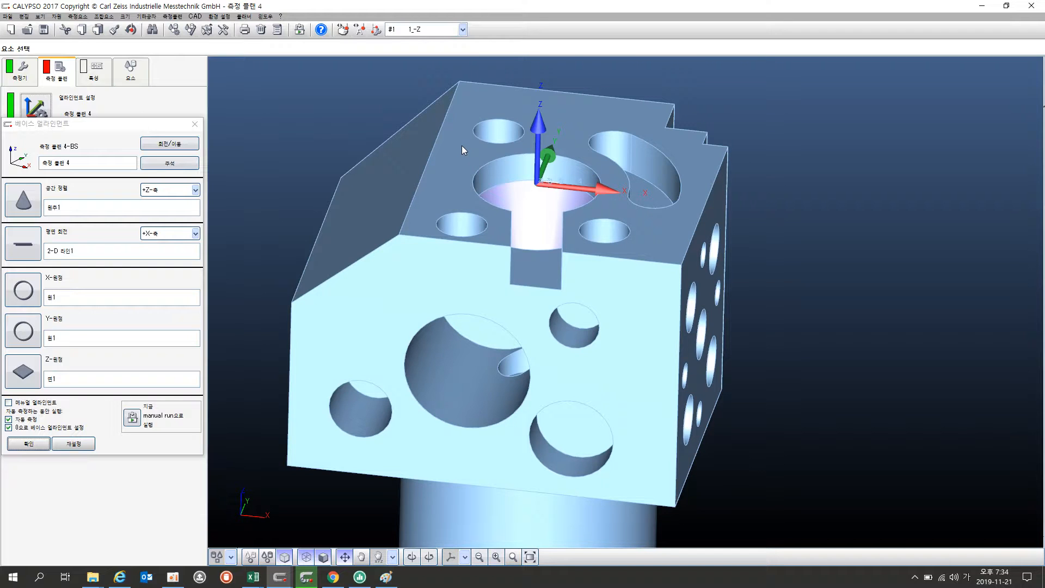
{"action": "left_click", "coordinate": [194, 124]}
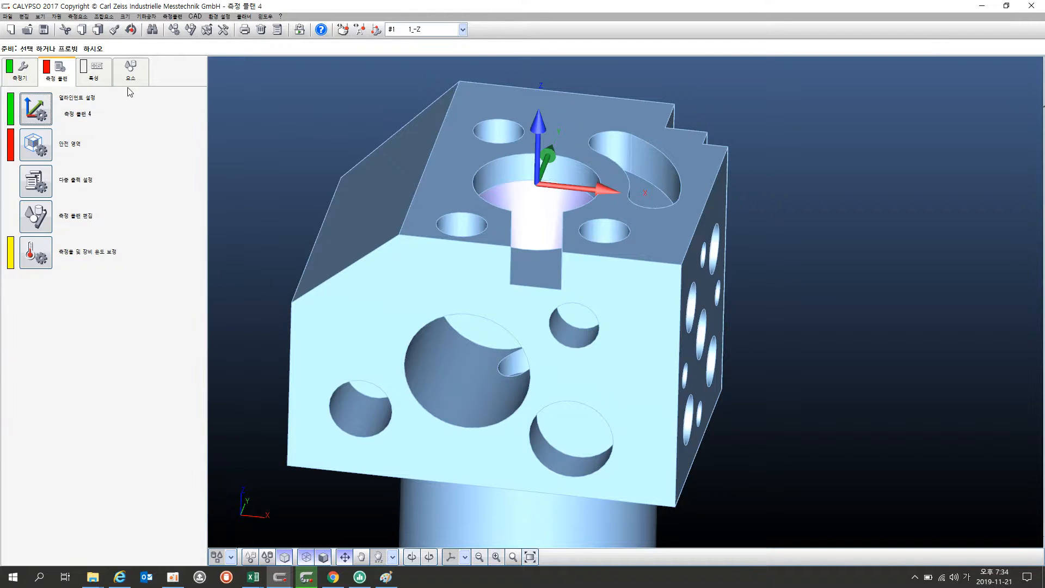
Highlight the plane 면1 and the cone 원추1 together and compare them on the part from several angles
{"action": "left_click", "coordinate": [129, 71]}
{"action": "left_click", "coordinate": [76, 127]}
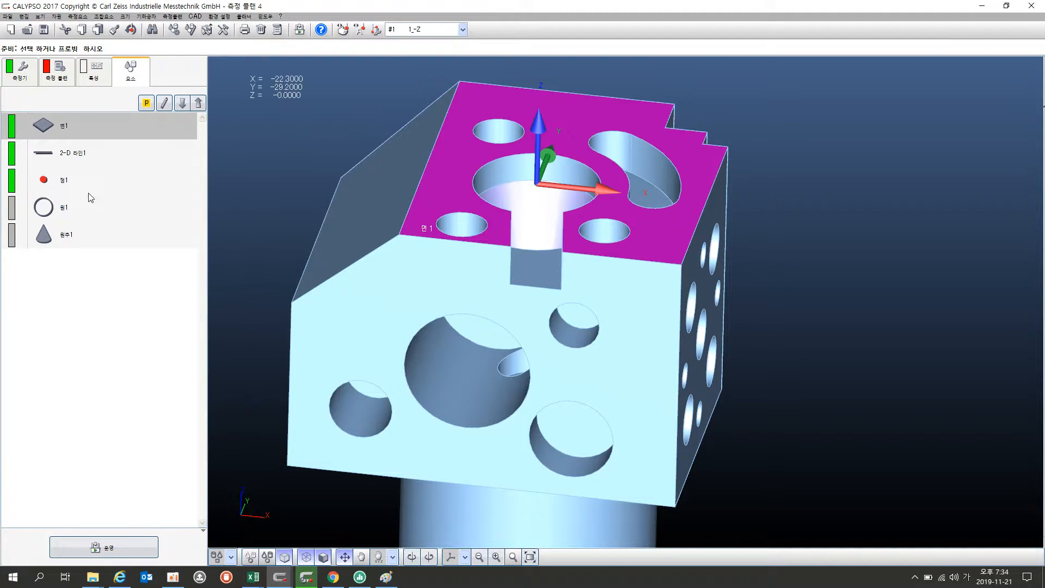
{"action": "left_click", "coordinate": [89, 238], "text": "ctrl"}
{"action": "left_click_drag", "start_coordinate": [411, 301], "coordinate": [417, 253]}
{"action": "right_click_drag", "start_coordinate": [515, 266], "coordinate": [524, 333]}
{"action": "left_click_drag", "start_coordinate": [525, 344], "coordinate": [527, 328]}
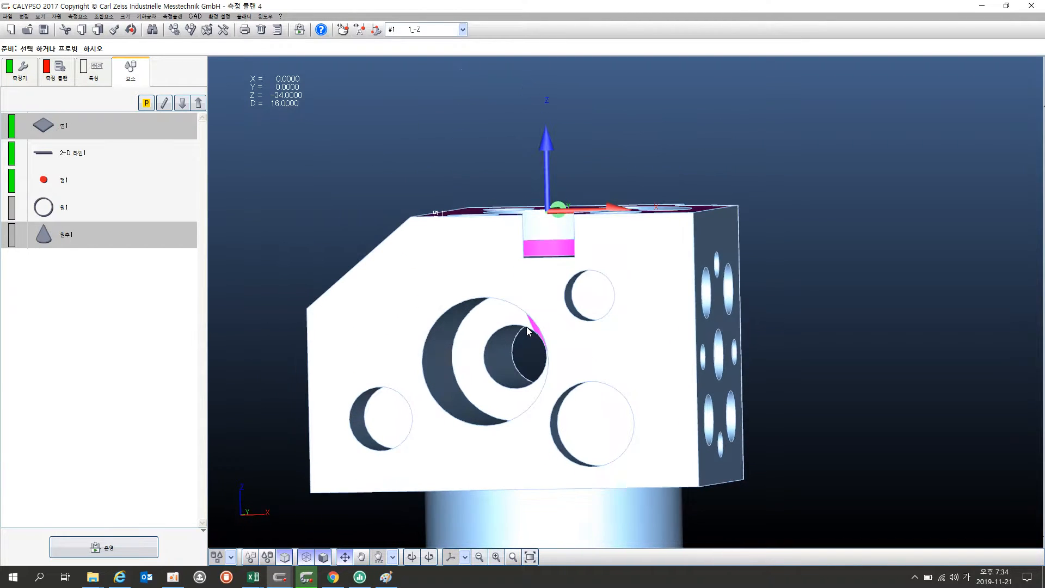
{"action": "left_click_drag", "start_coordinate": [520, 166], "coordinate": [553, 279]}
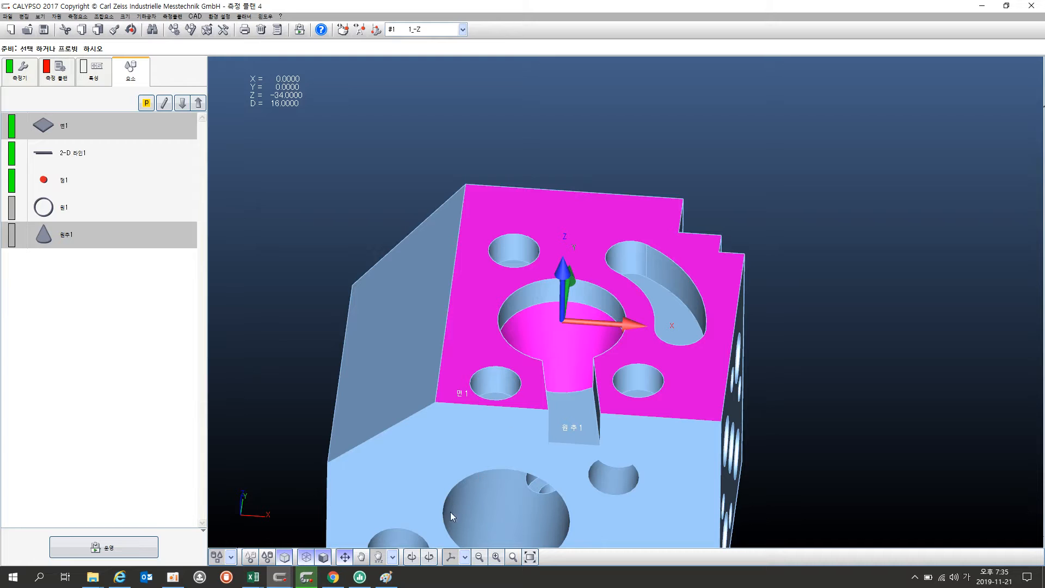
{"action": "right_click_drag", "start_coordinate": [462, 471], "coordinate": [441, 401]}
{"action": "scroll", "coordinate": [438, 423], "scroll_direction": "down", "scroll_amount": 3}
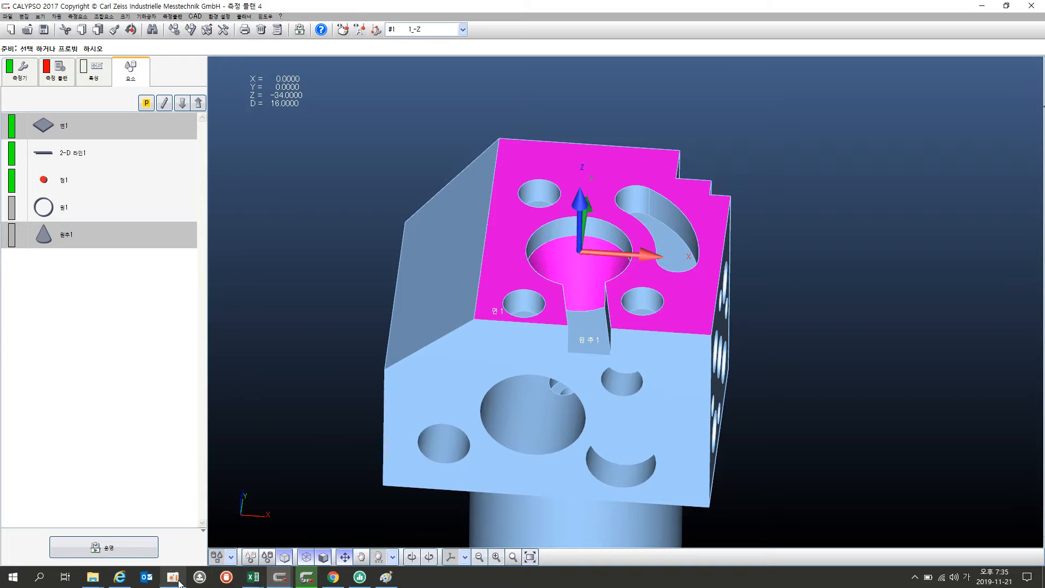
{"action": "mouse_move", "coordinate": [180, 584]}
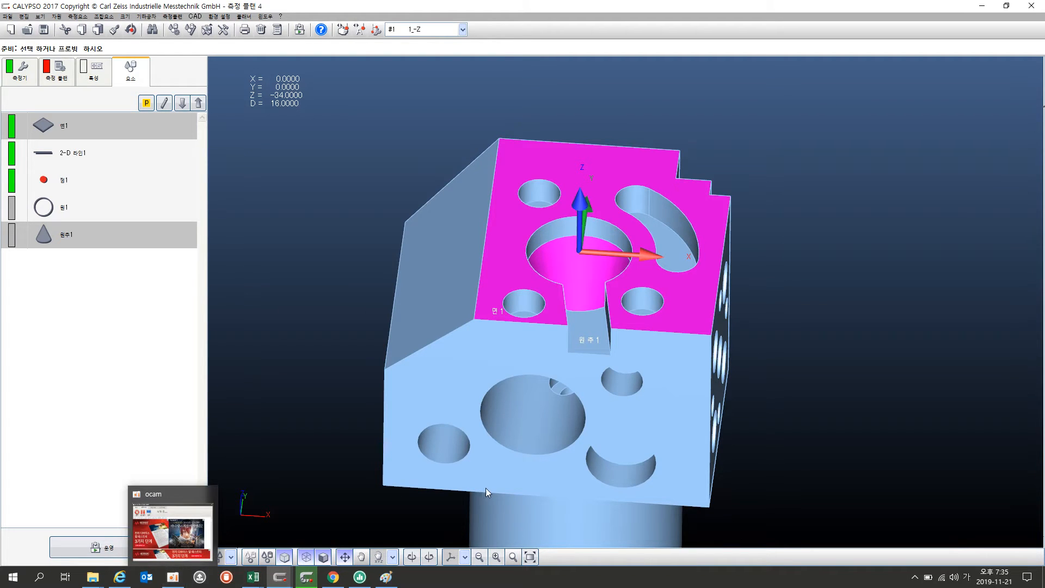
{"action": "left_click_drag", "start_coordinate": [491, 466], "coordinate": [344, 517]}
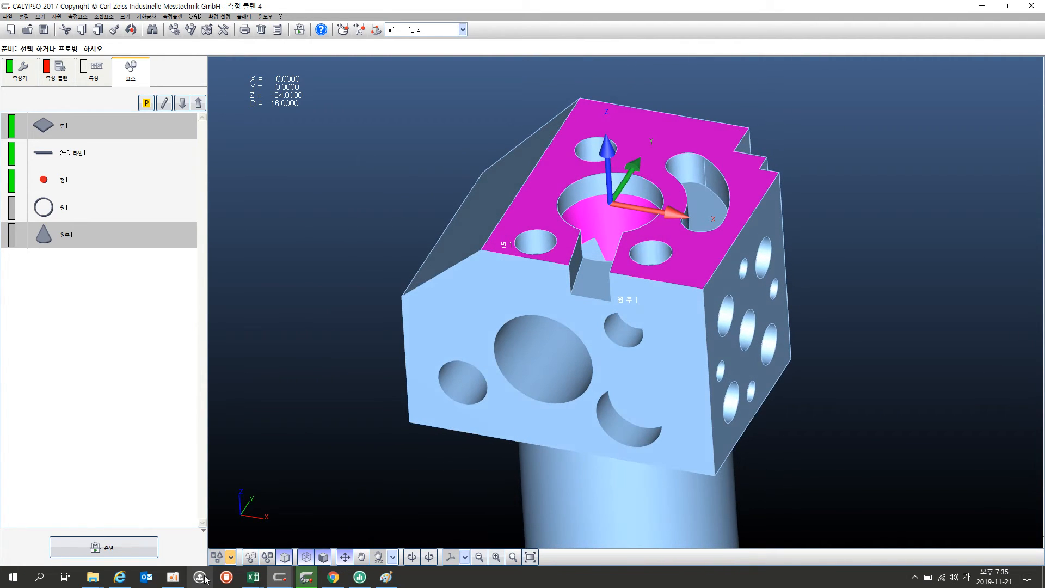
{"action": "mouse_move", "coordinate": [177, 584]}
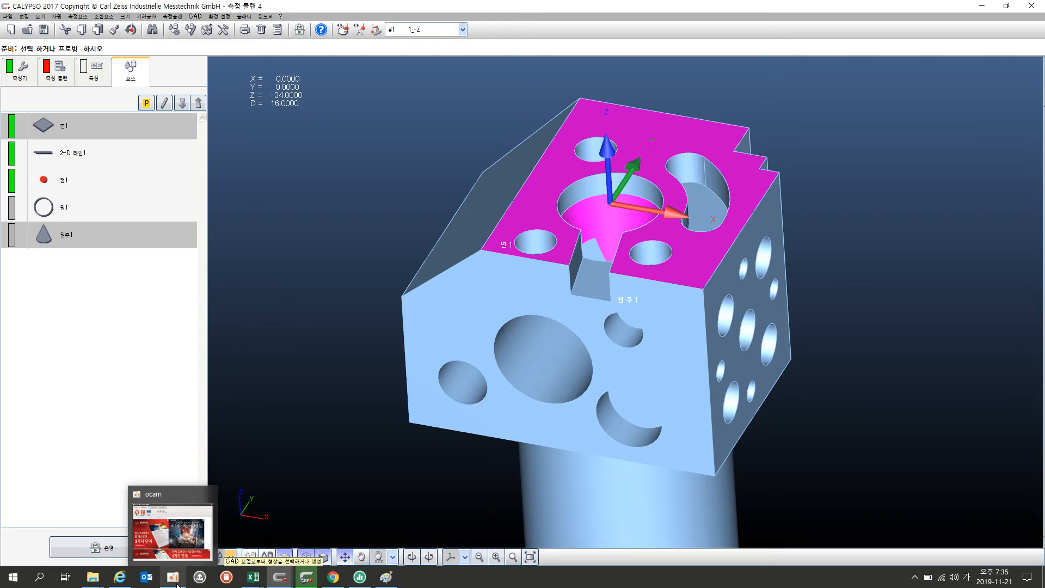